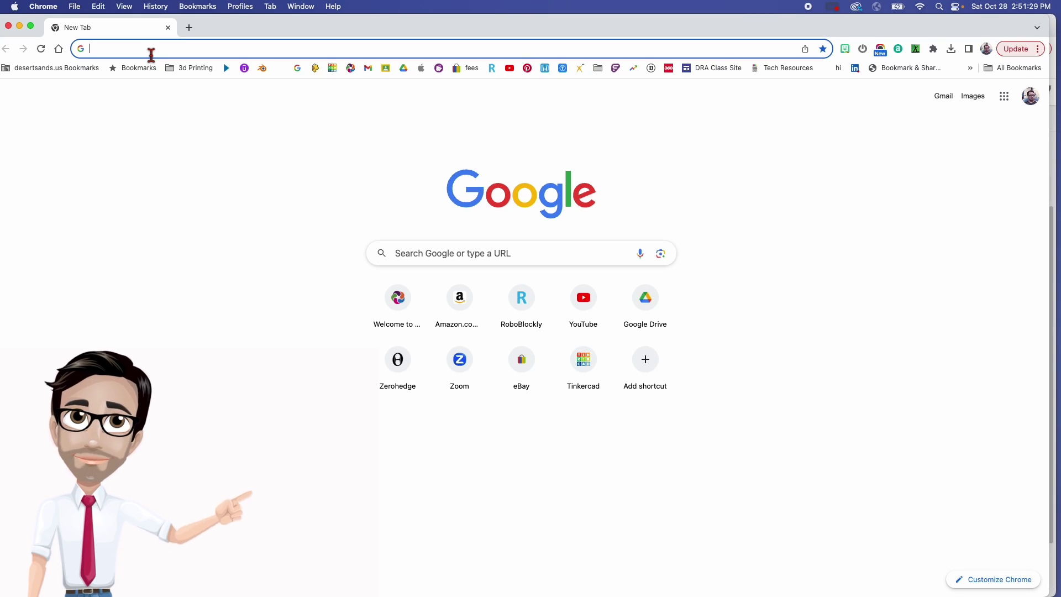
Search the web for "spiderman outline" and show the image results
text(spiderman)
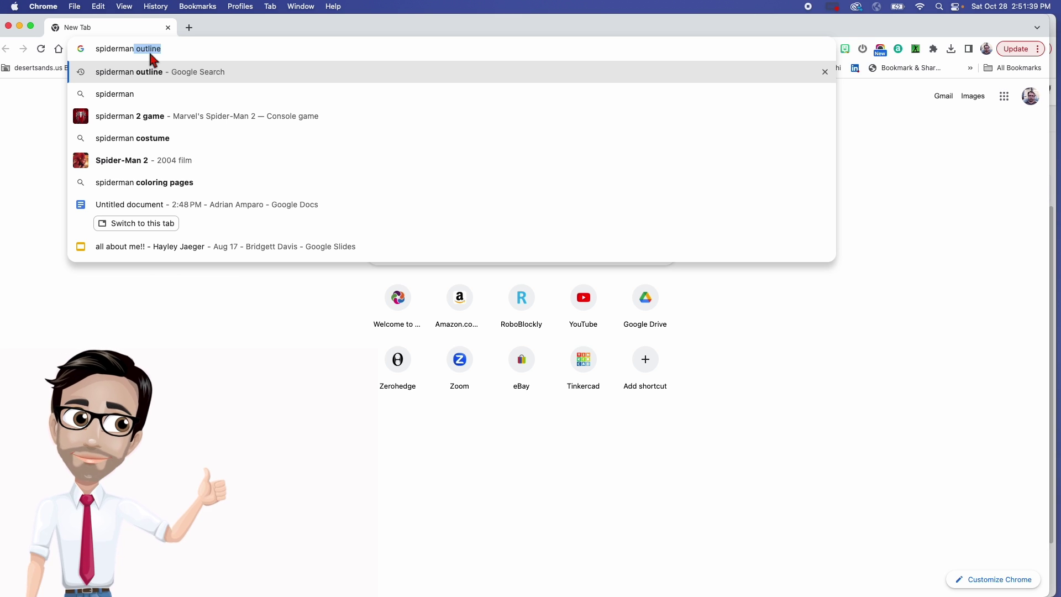
key(Right)
key(Return)
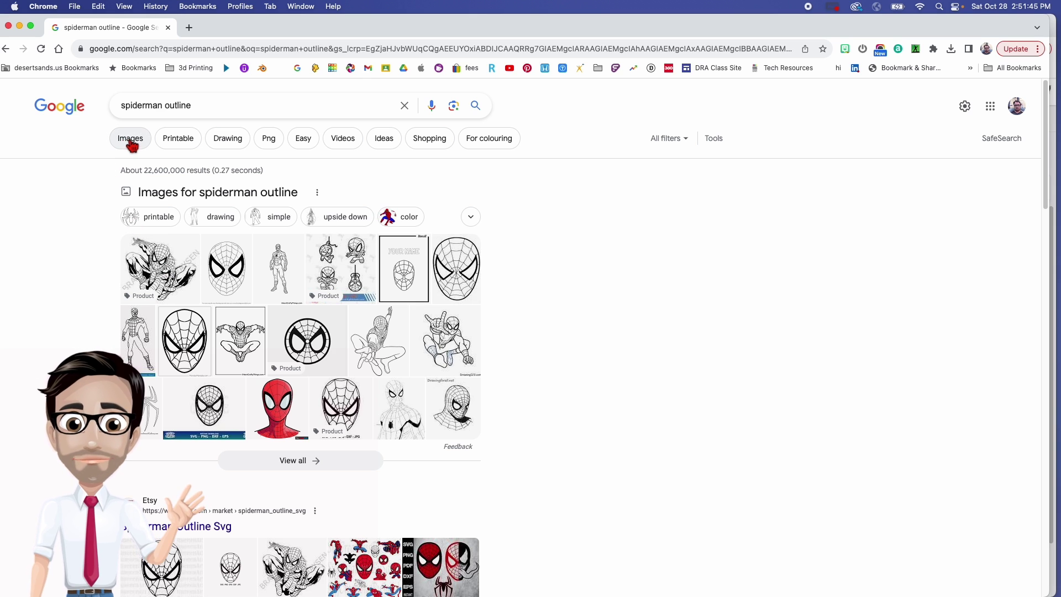
click(132, 142)
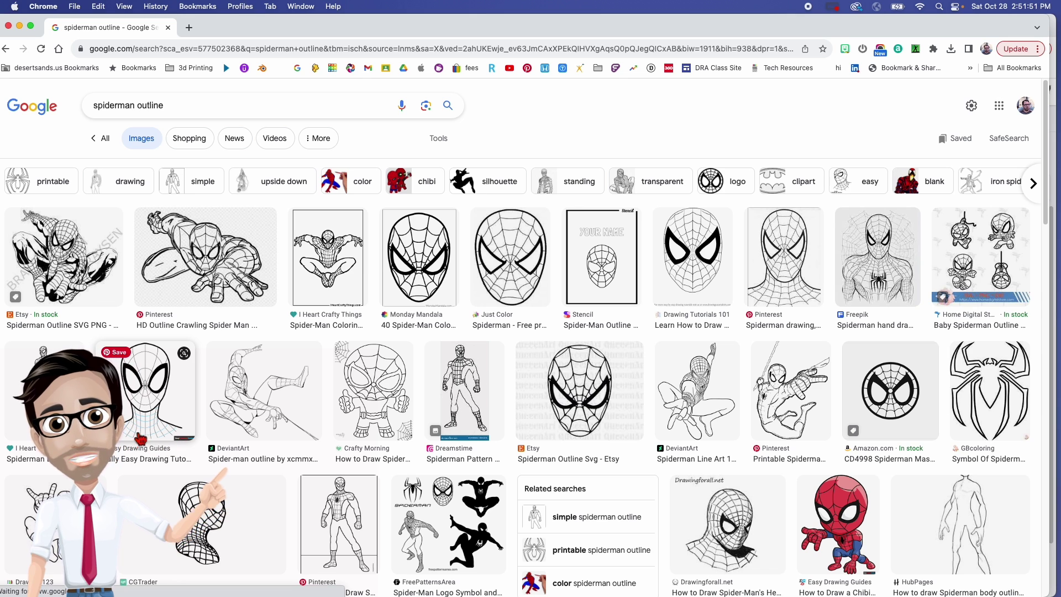
Preview the Easy Drawing Guides face and the Amazon round mask decal, and look through the other outline images
click(185, 443)
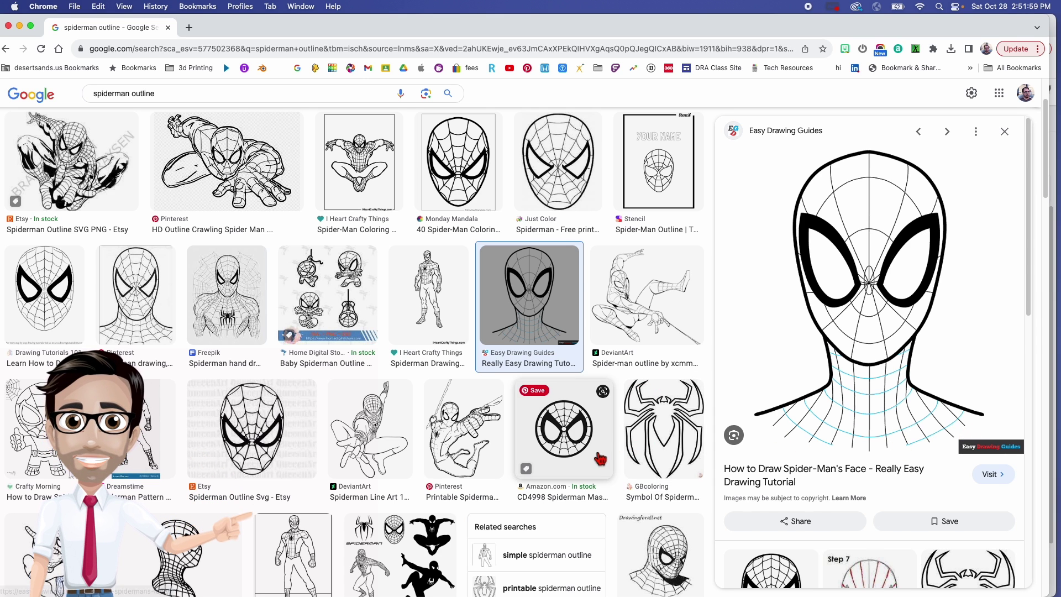
click(611, 454)
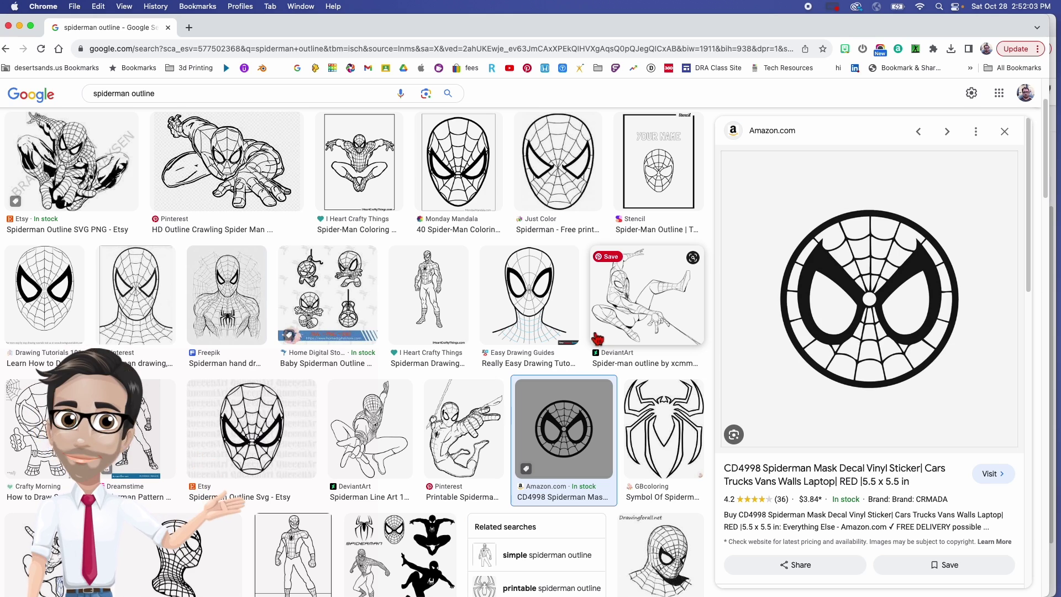
scroll(597, 338, down, 5)
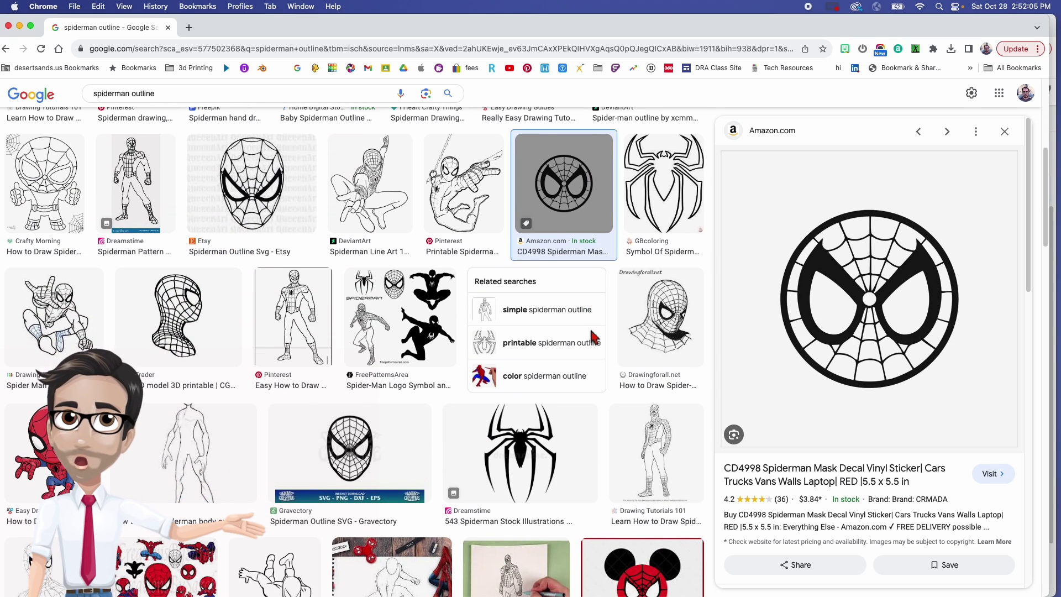
scroll(594, 337, up, 7)
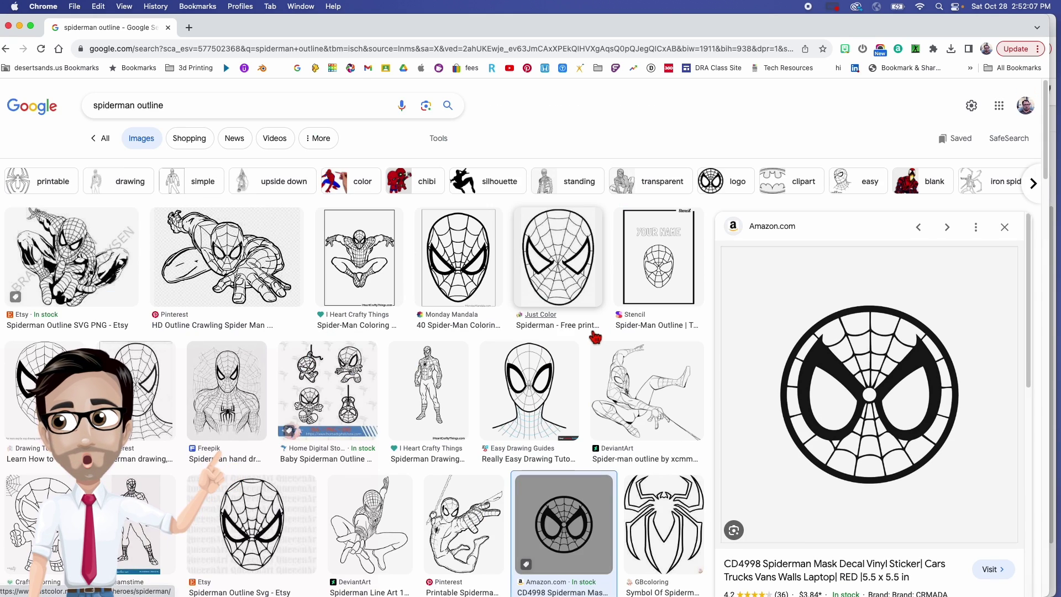
Refine the image search to "baby spiderman outline"
click(94, 105)
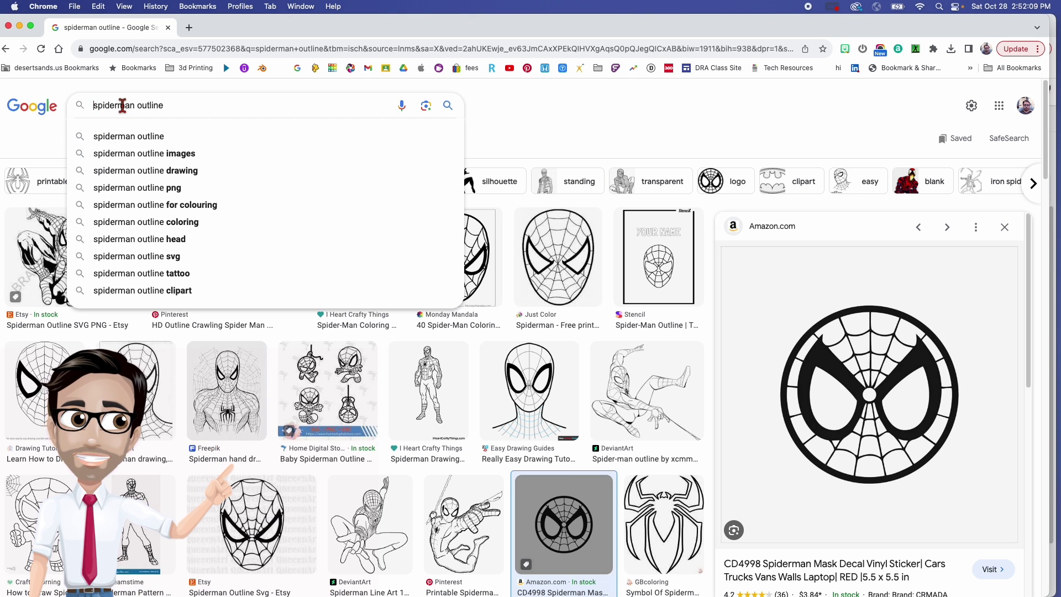
text(b)
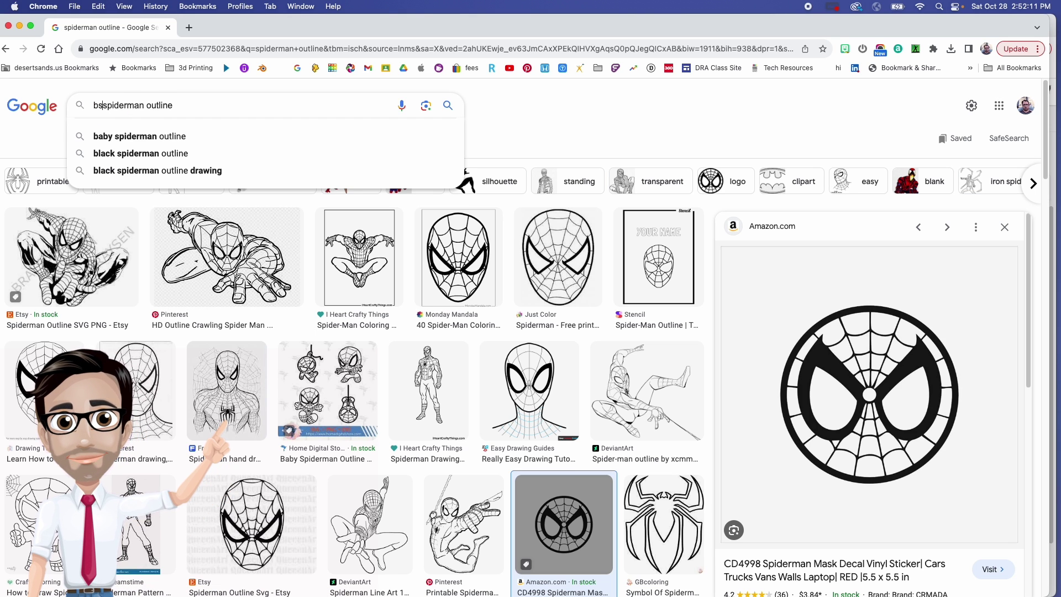
text(aby)
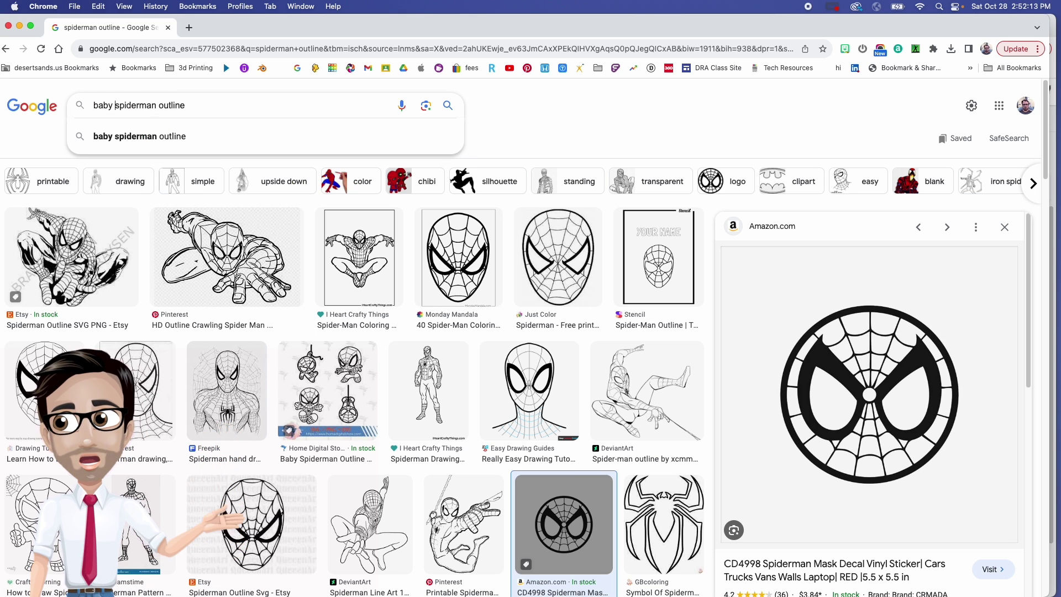
key(Return)
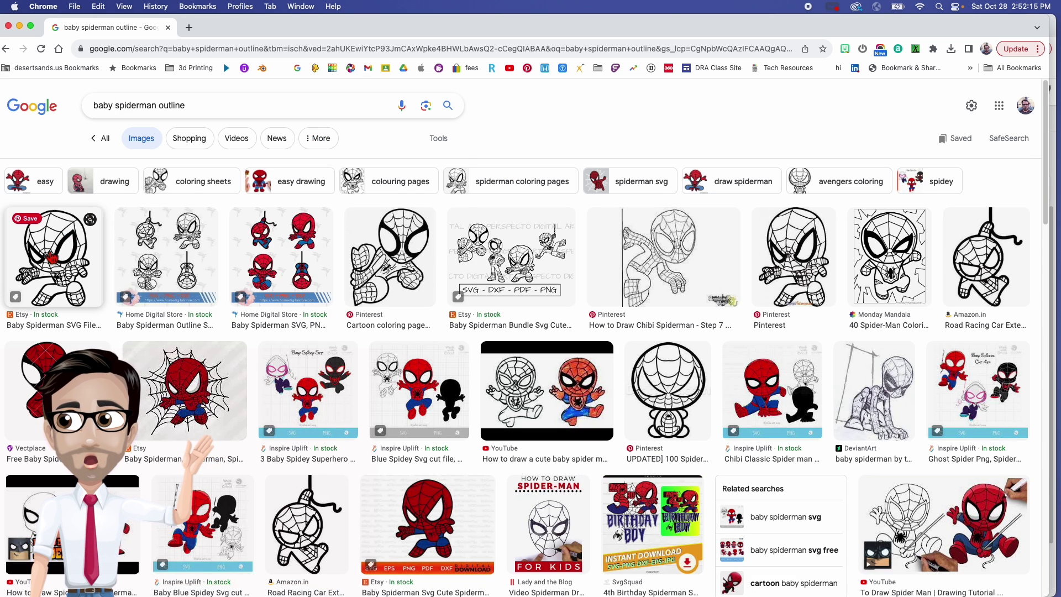
Open the preview of the first result, the Baby Spiderman SVG File image from Etsy
click(425, 105)
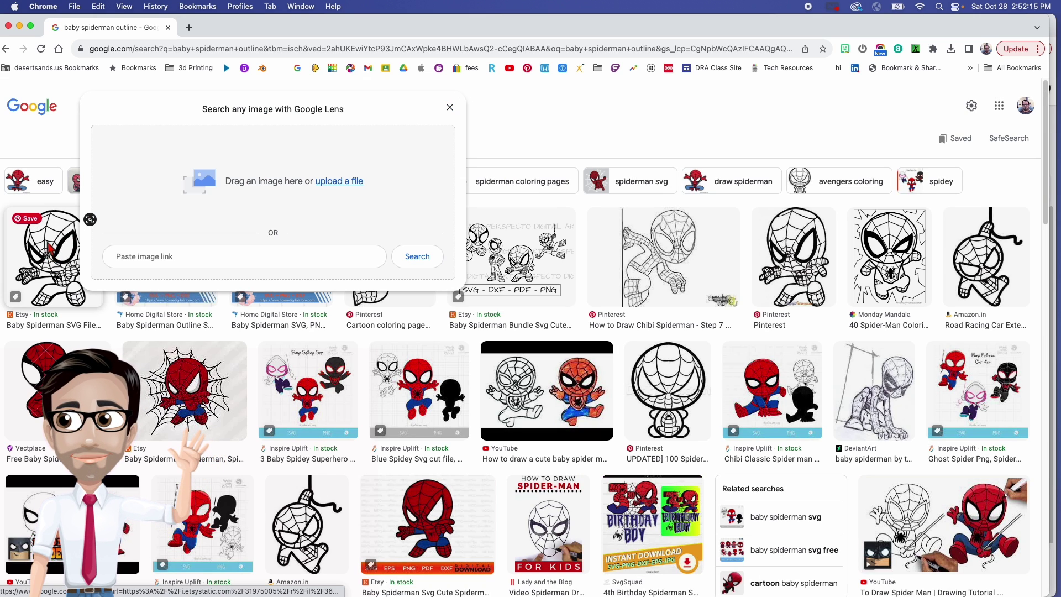
click(460, 118)
click(53, 257)
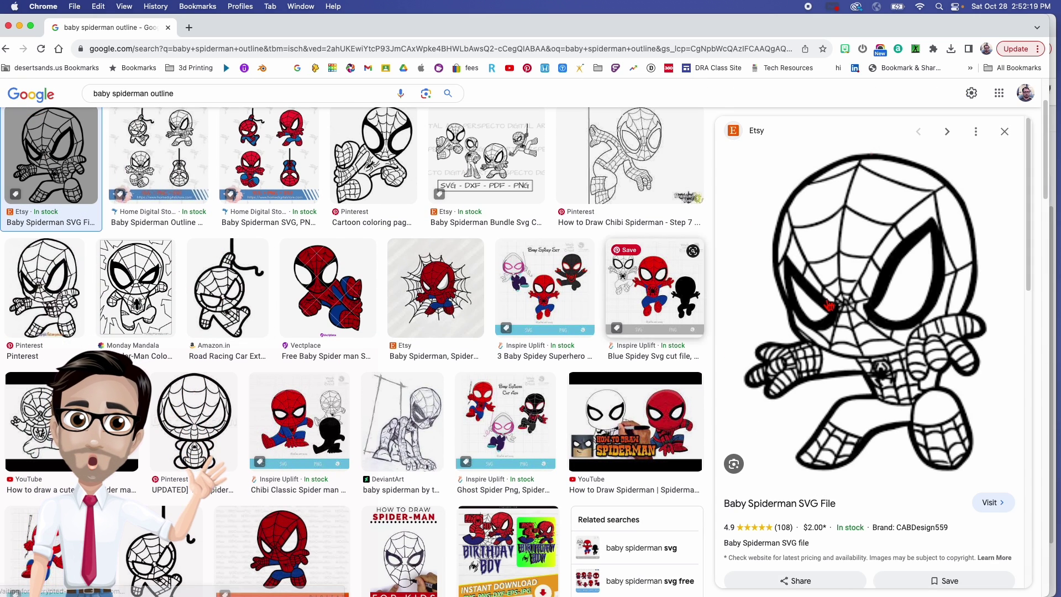
right_click(829, 299)
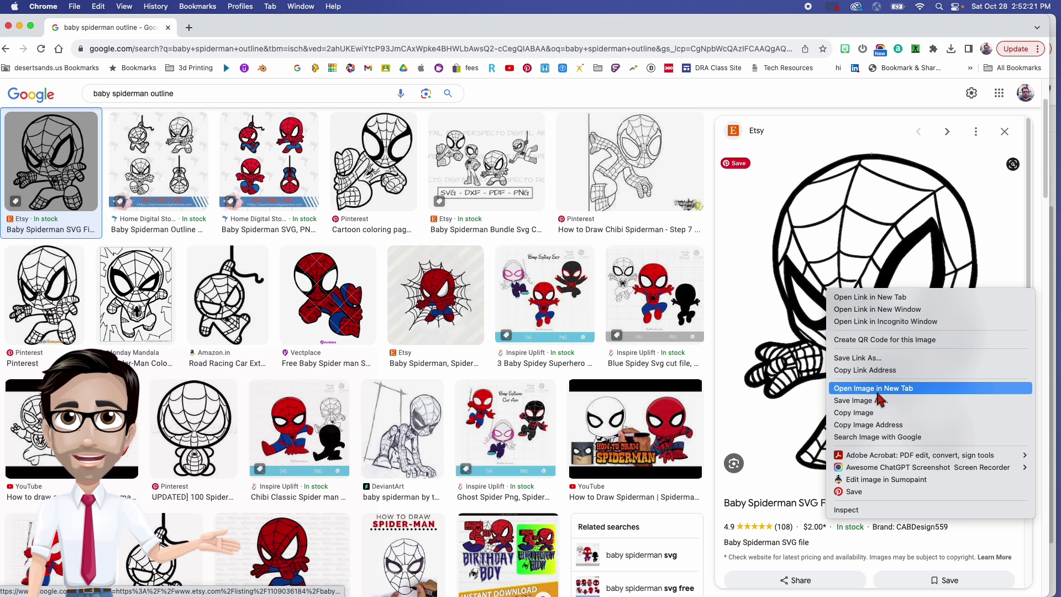
click(876, 401)
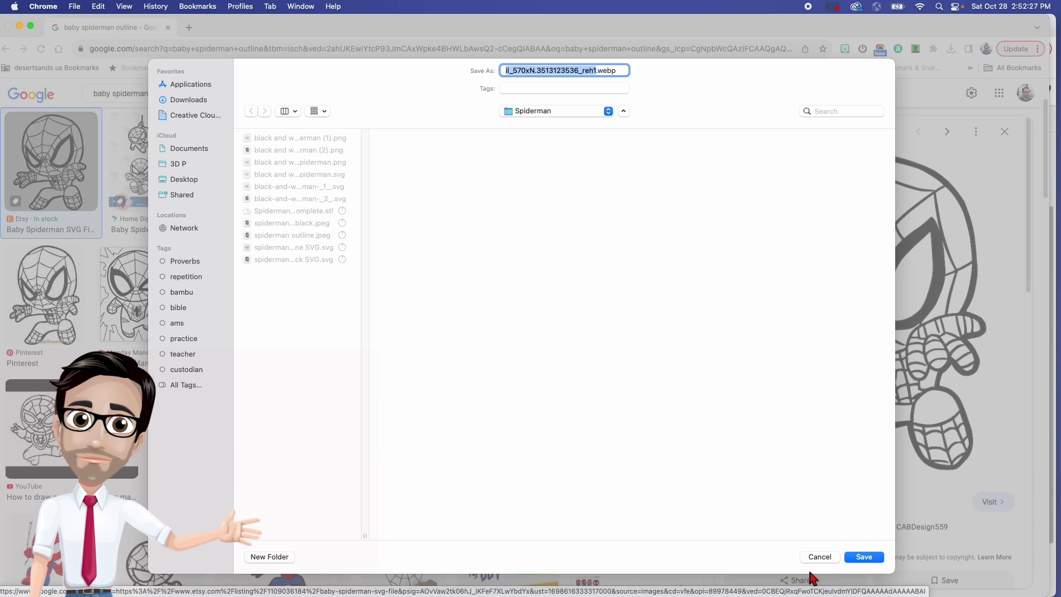
click(819, 557)
Save the previewed baby Spiderman image in the Spiderman folder as "spiderman outline 2.webp"
right_click(879, 358)
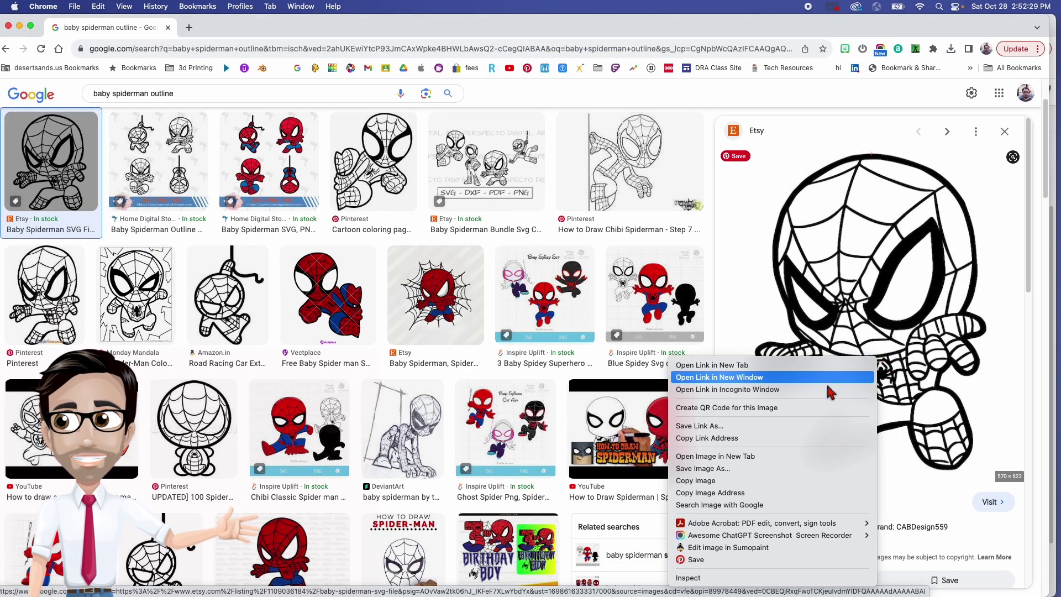
click(761, 469)
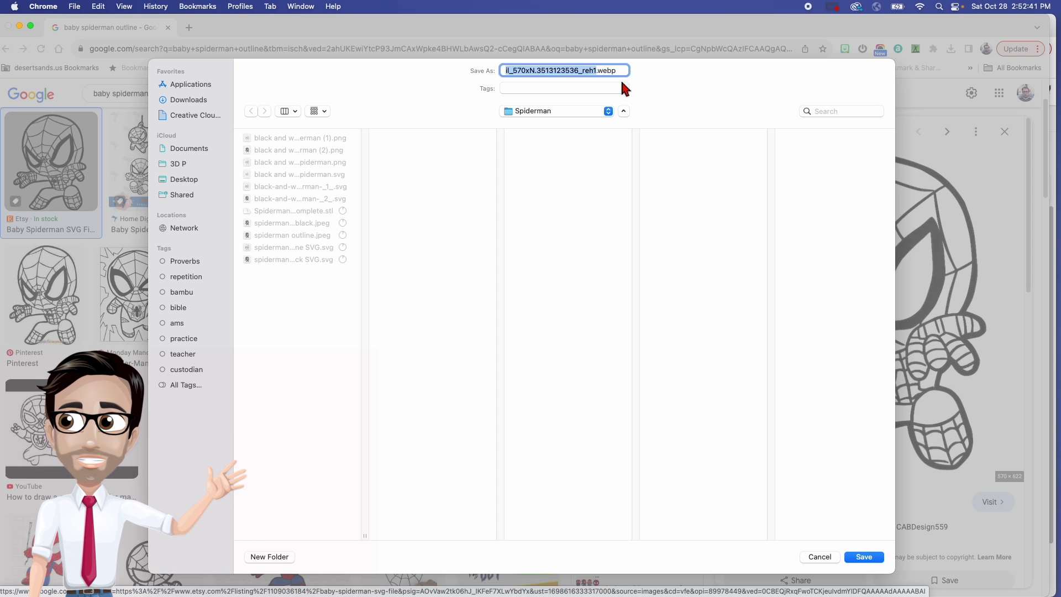
text(spiderm)
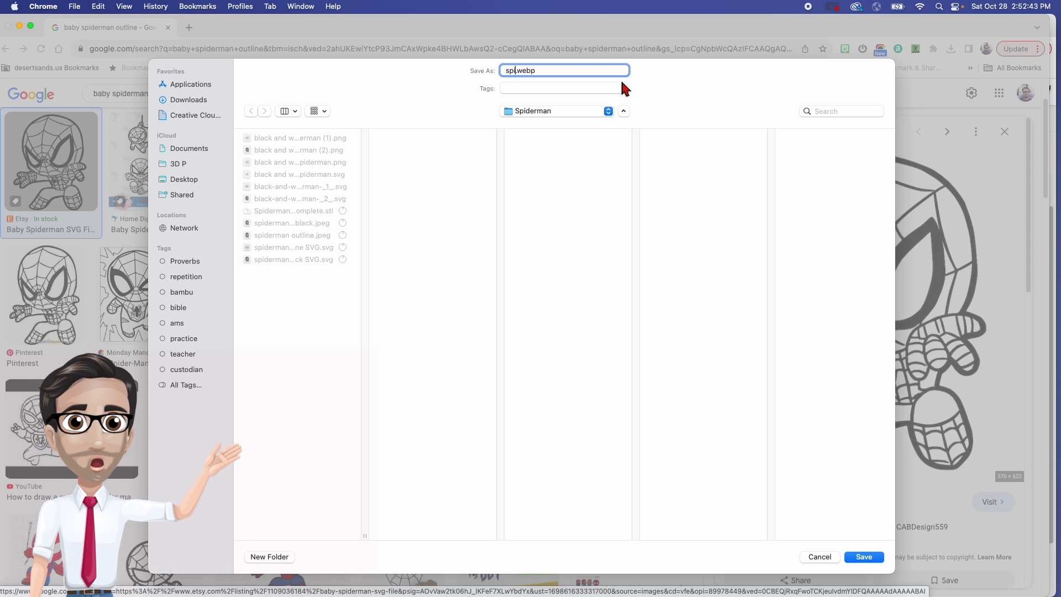
text(an ou)
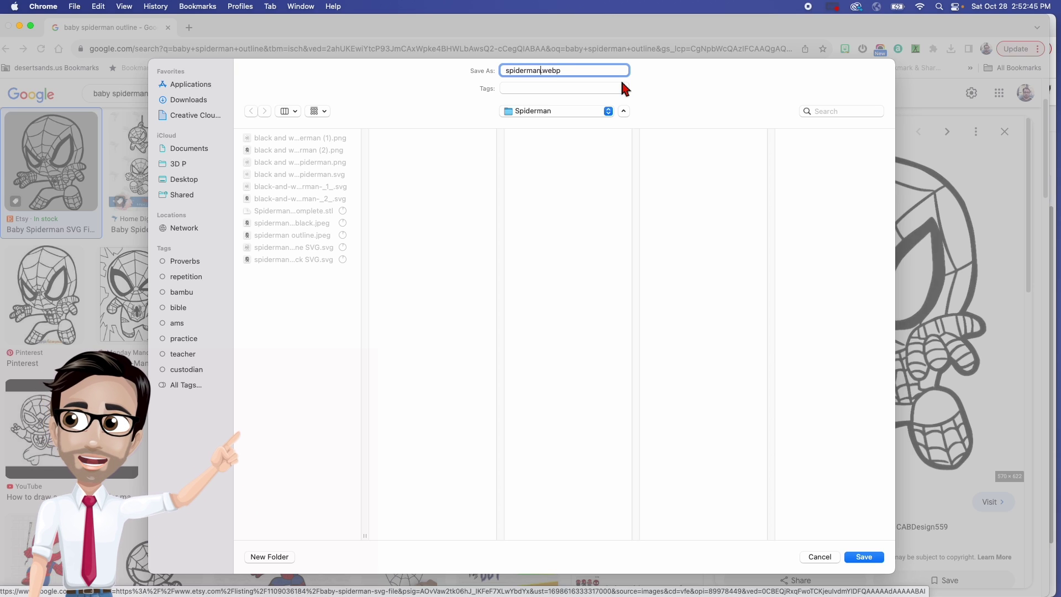
text(tline)
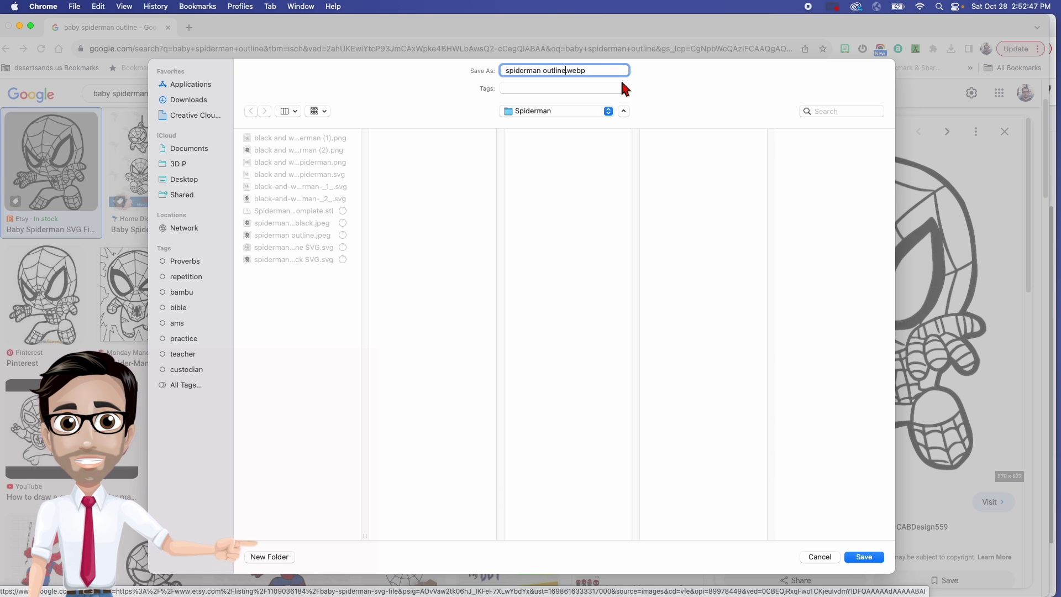
text( 2)
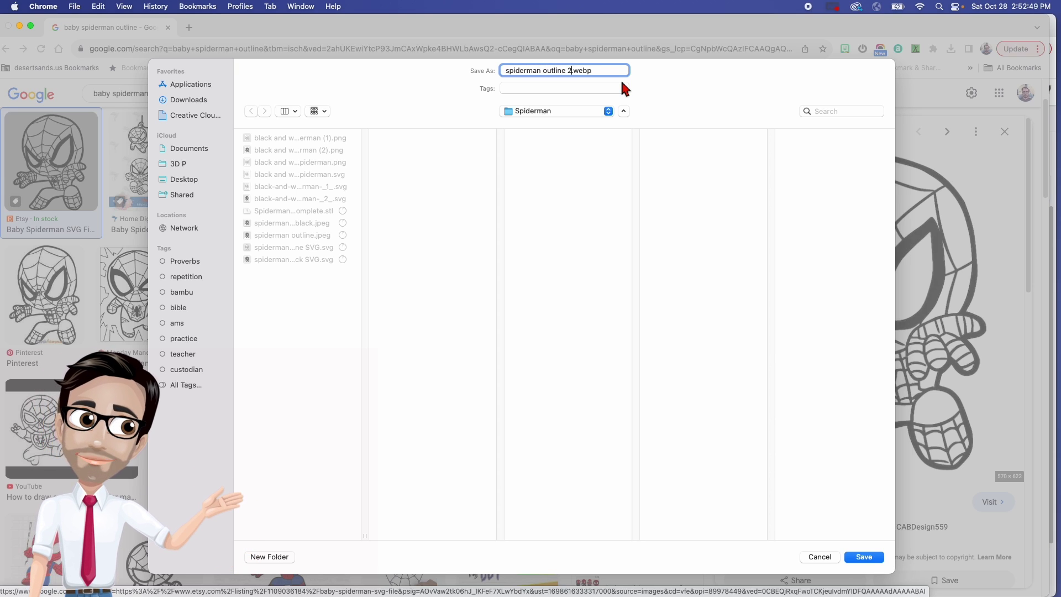
key(Return)
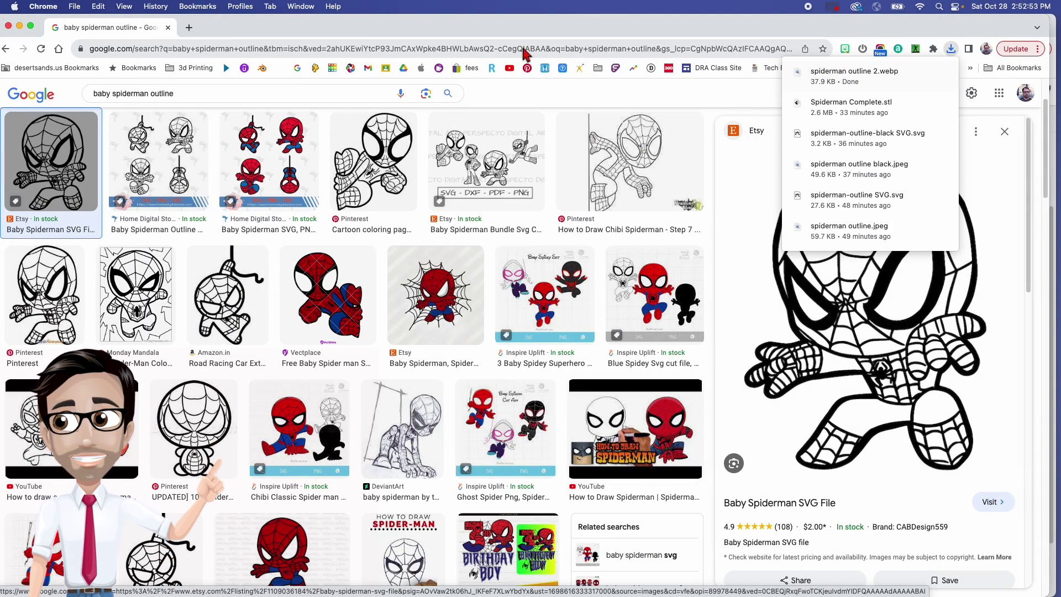
Open the convertio.co file converter in a new browser tab
click(189, 27)
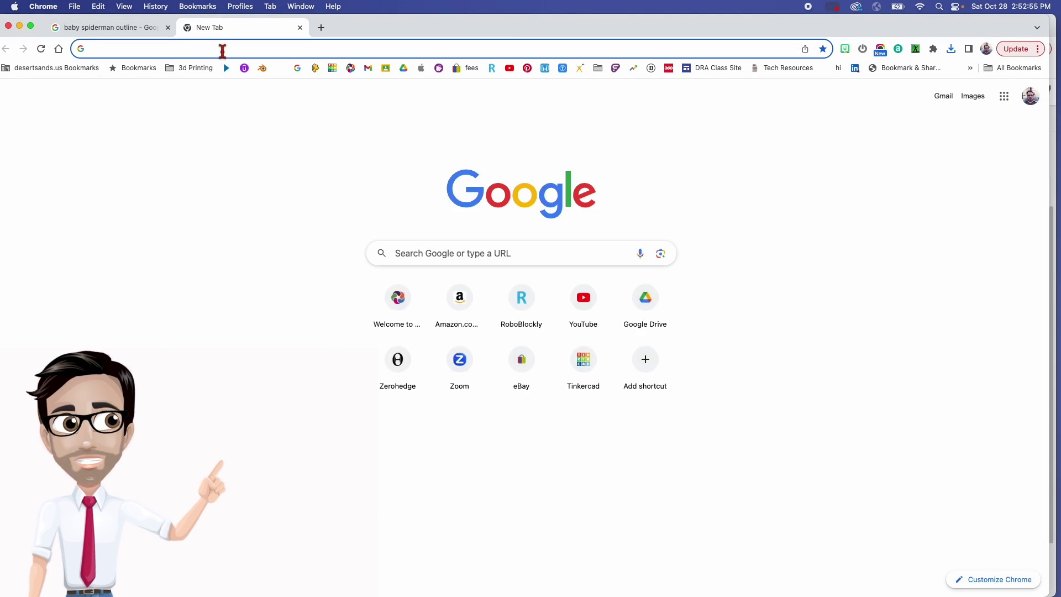
text(conv)
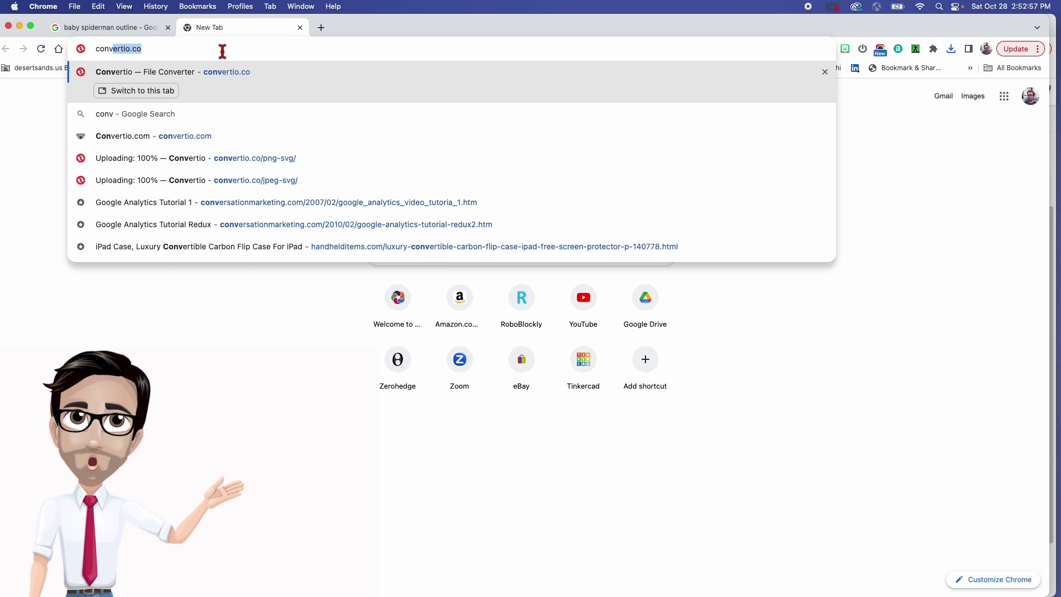
text(ertio.co)
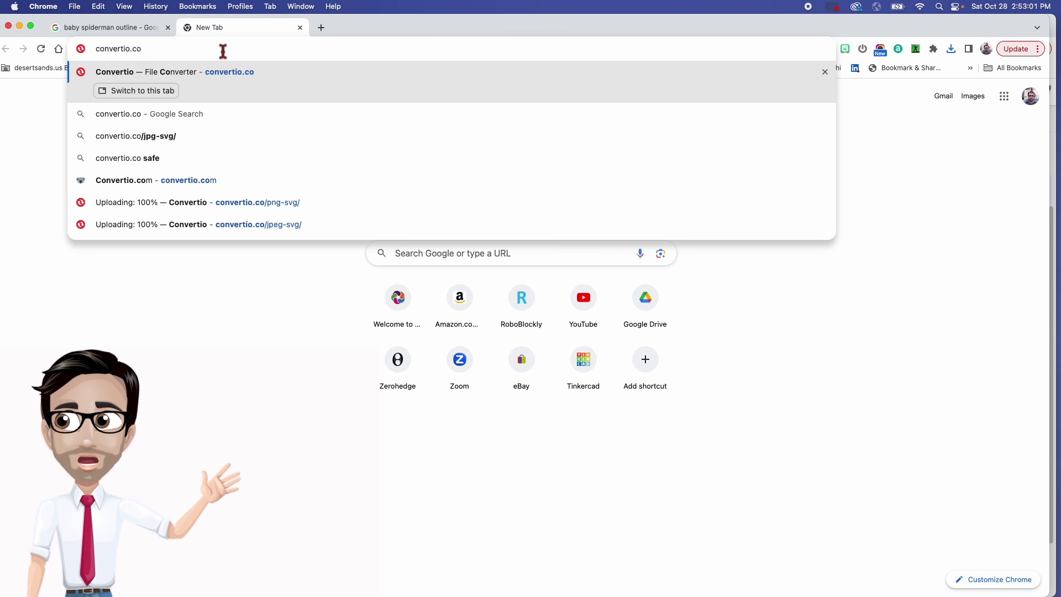
key(Return)
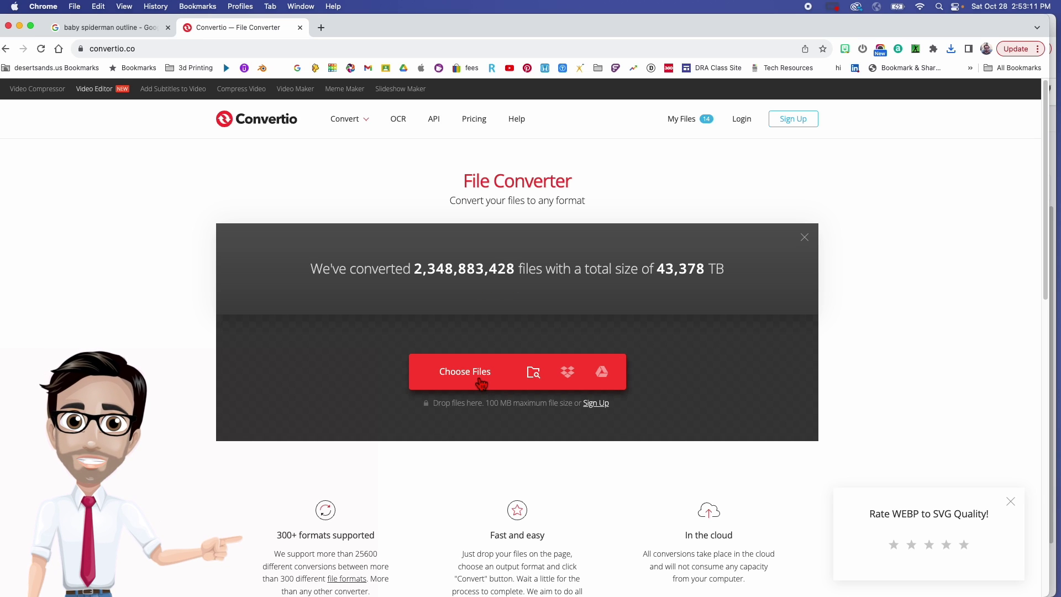
Choose "spiderman outline 2.webp" from the Spiderman folder as the file to convert
click(480, 380)
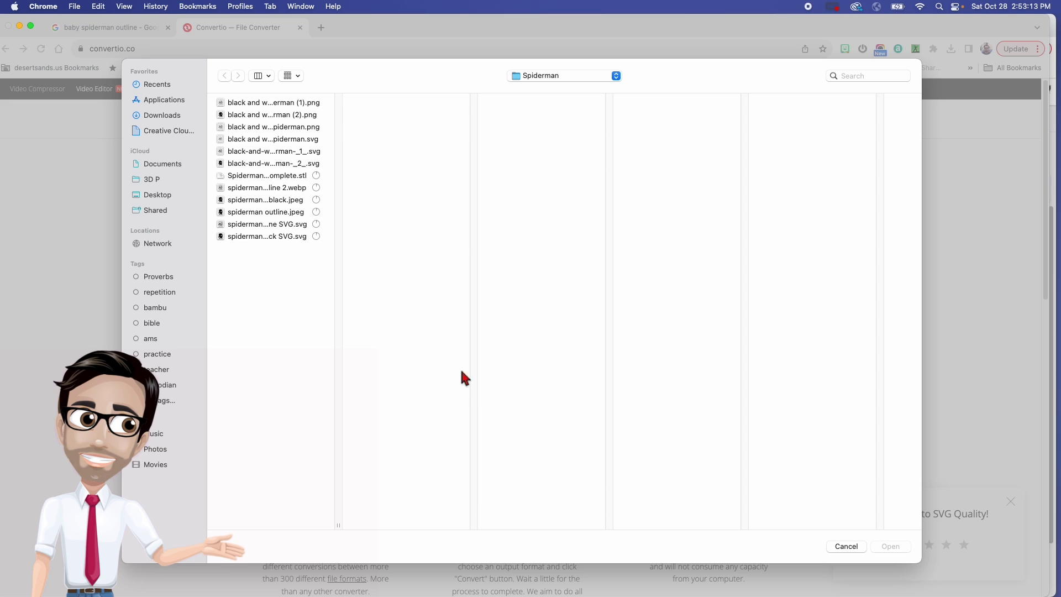
drag(342, 528, 433, 514)
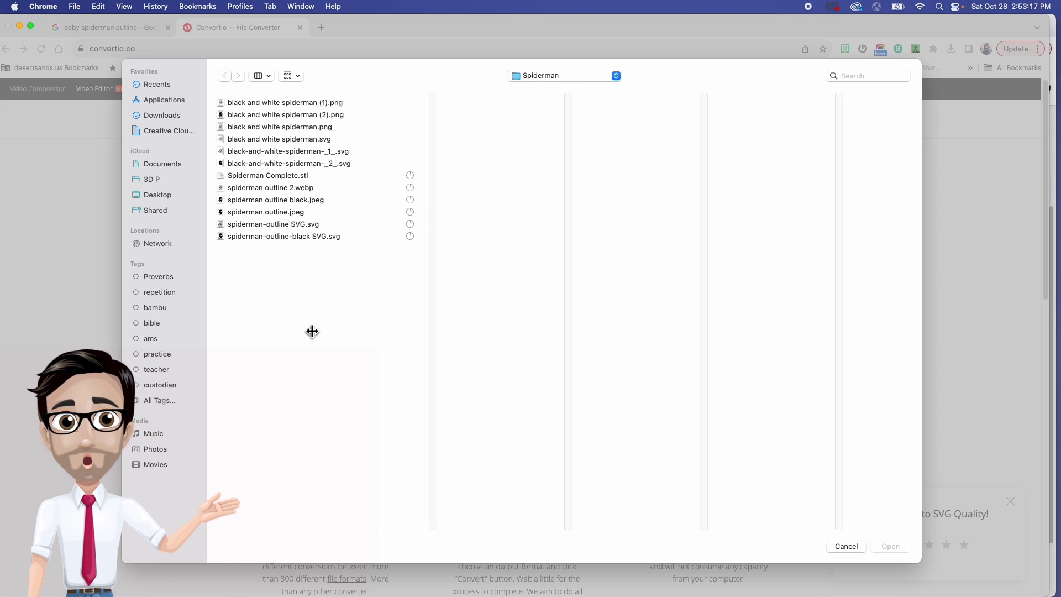
click(278, 187)
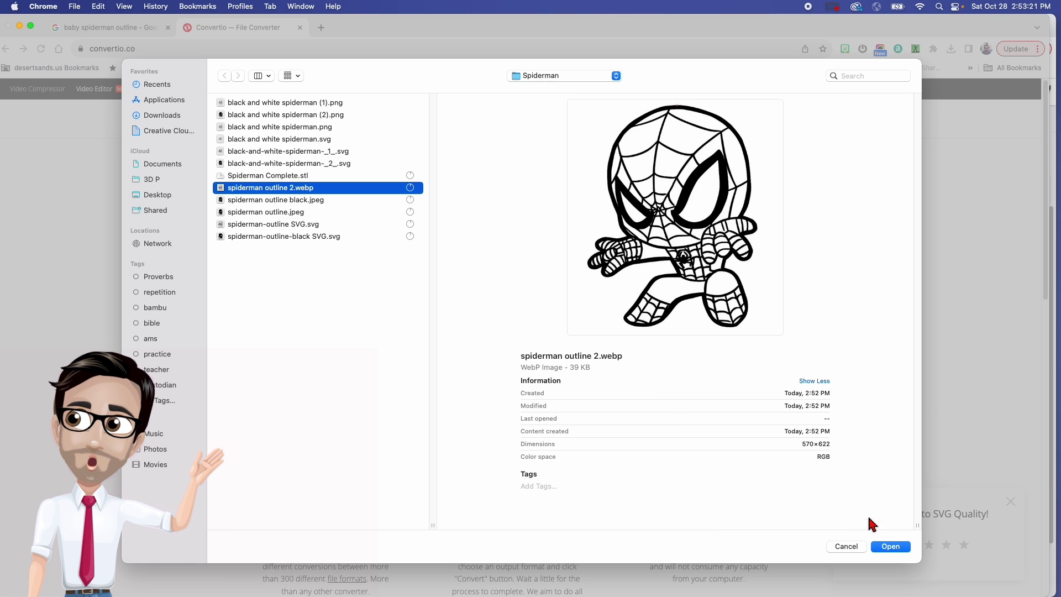
click(890, 547)
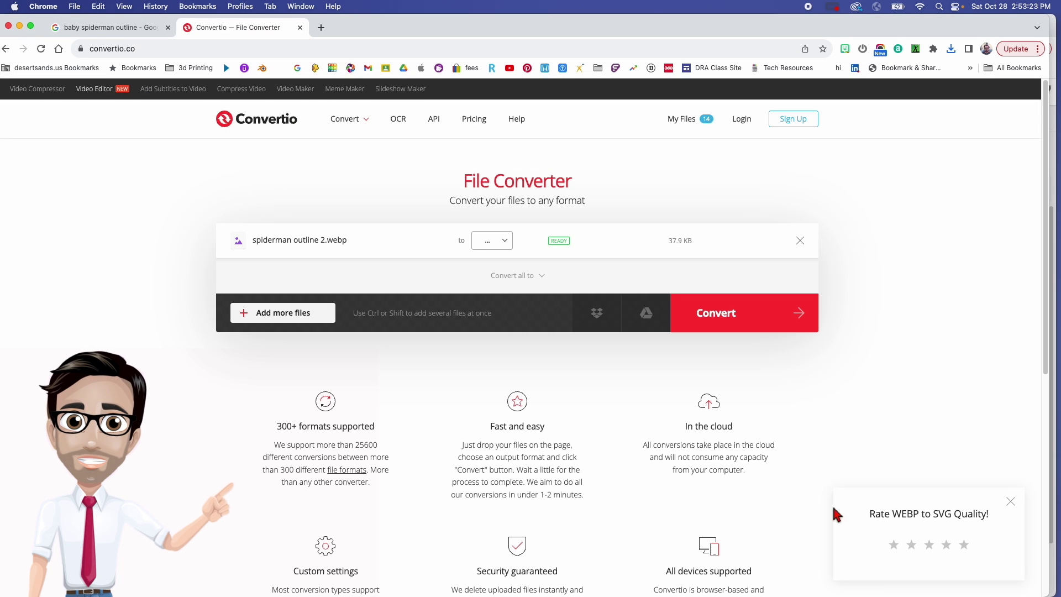
Set the output format to SVG and convert the file
click(504, 241)
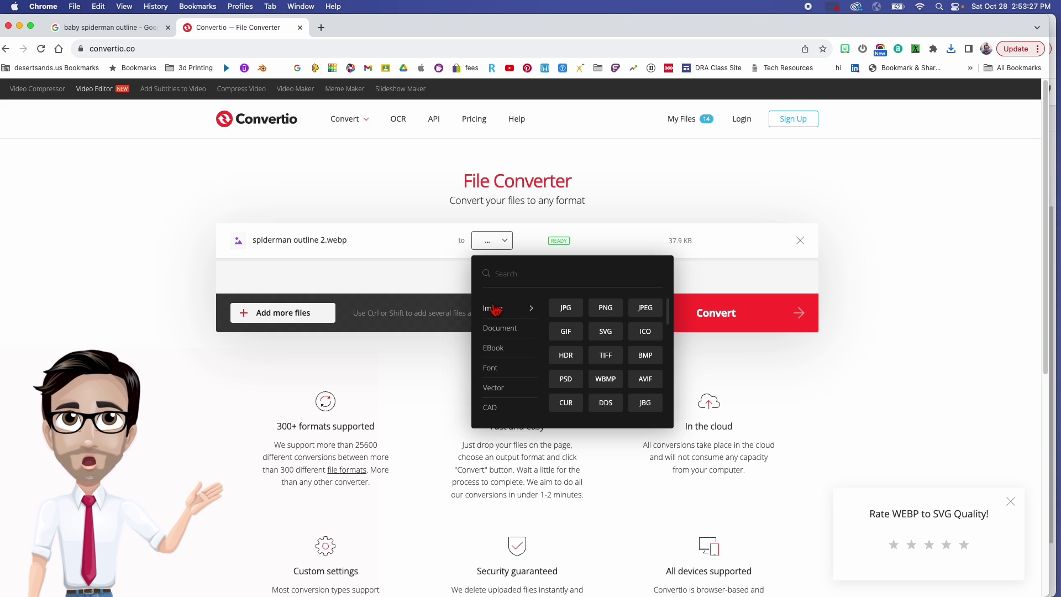
mouse_move(512, 332)
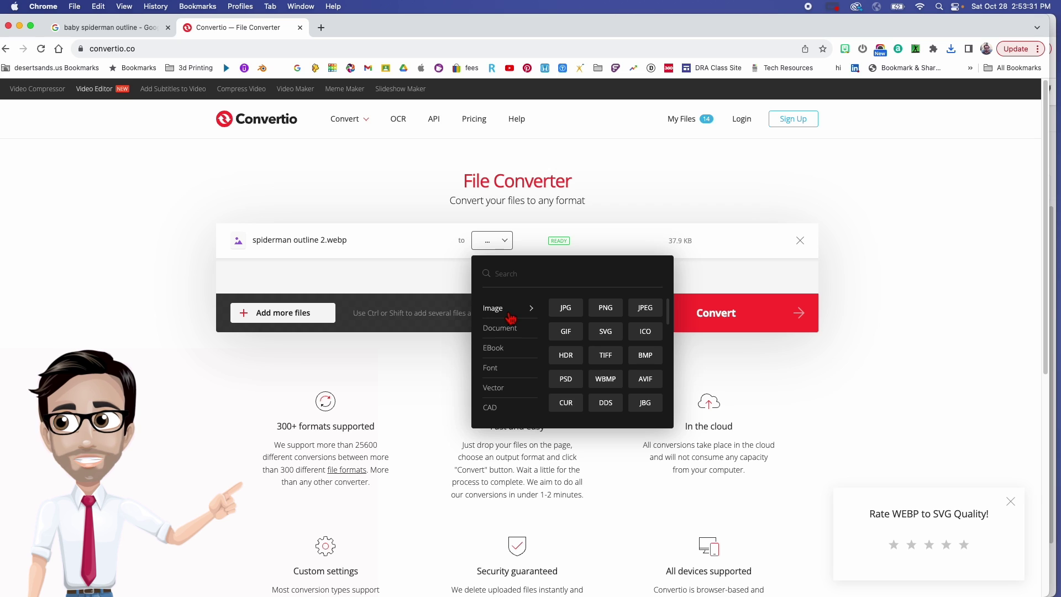
click(607, 333)
click(729, 324)
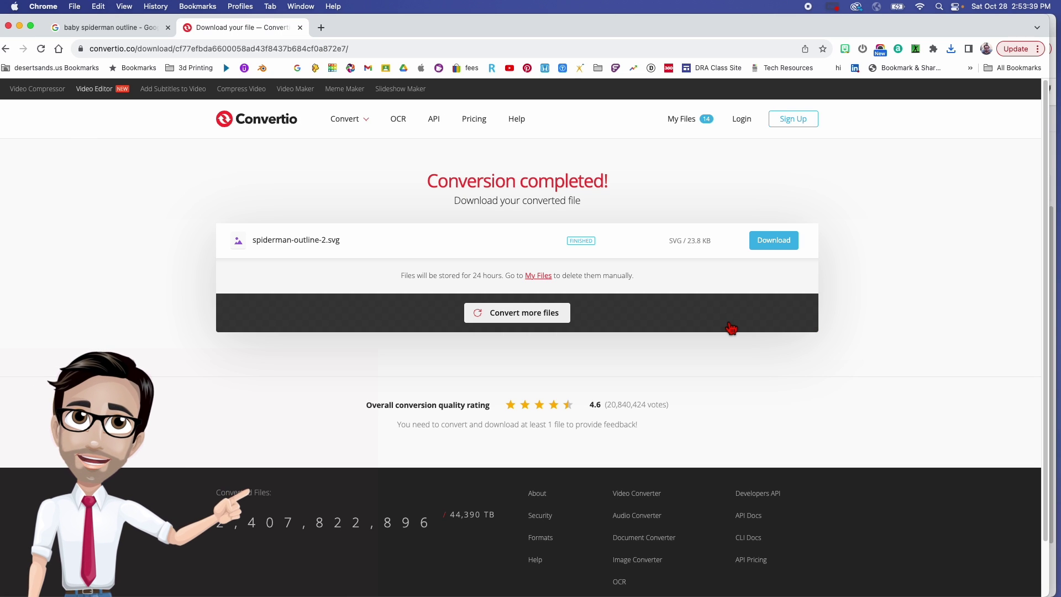
Download the converted SVG and save it in the Spiderman folder as "spiderman-outline-2 SVG"
click(780, 249)
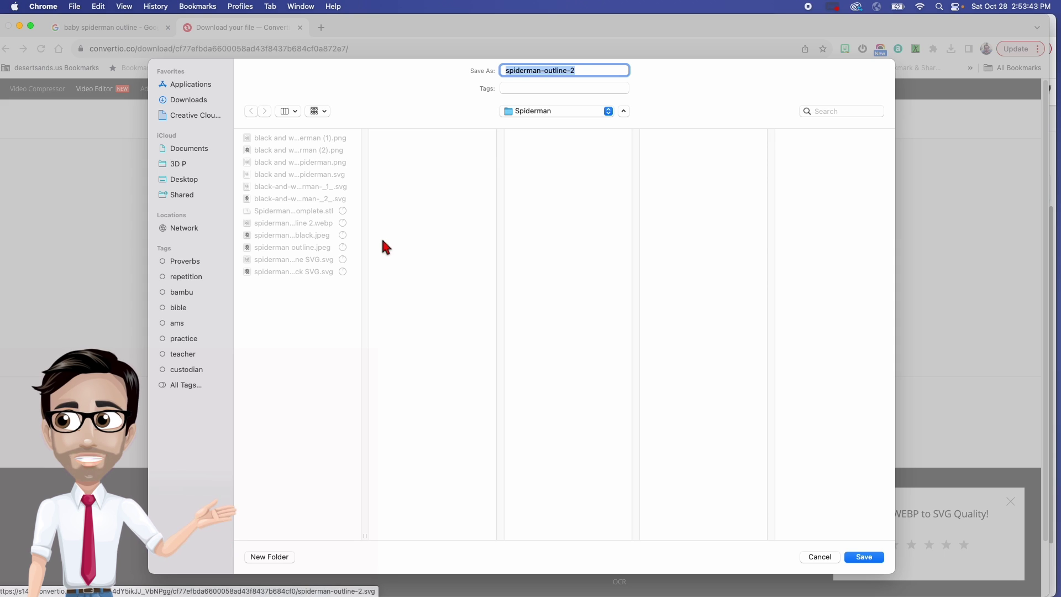
click(580, 75)
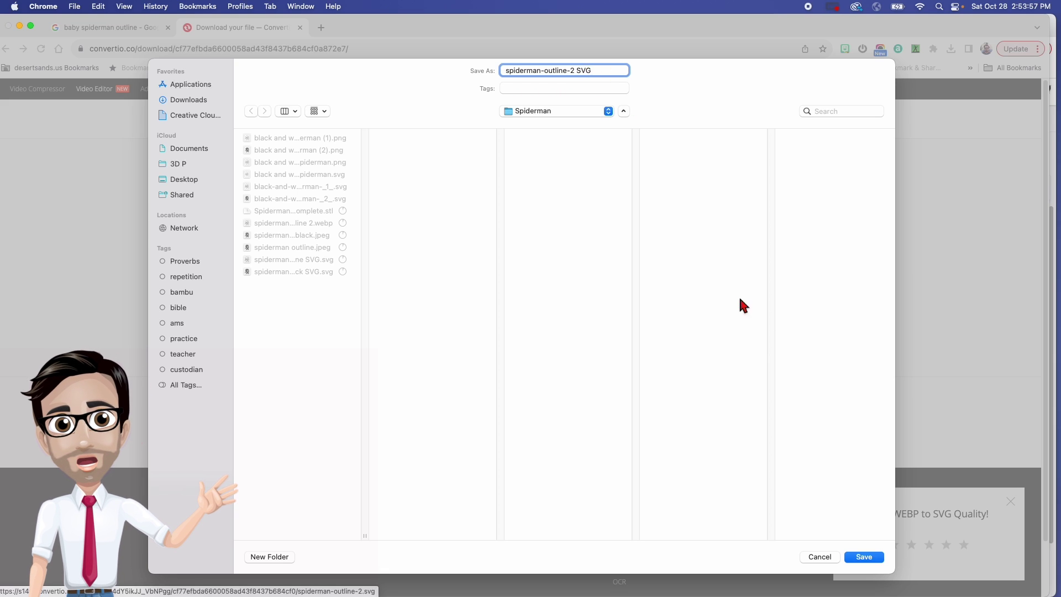
click(864, 557)
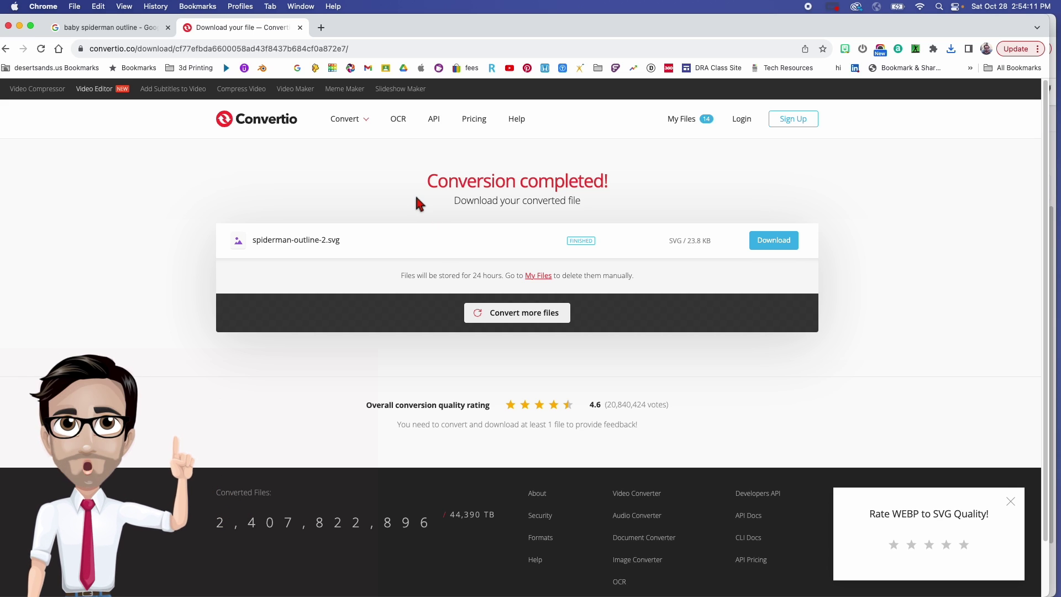
Open the Photopea online photo editor in a new browser tab
click(321, 28)
click(321, 49)
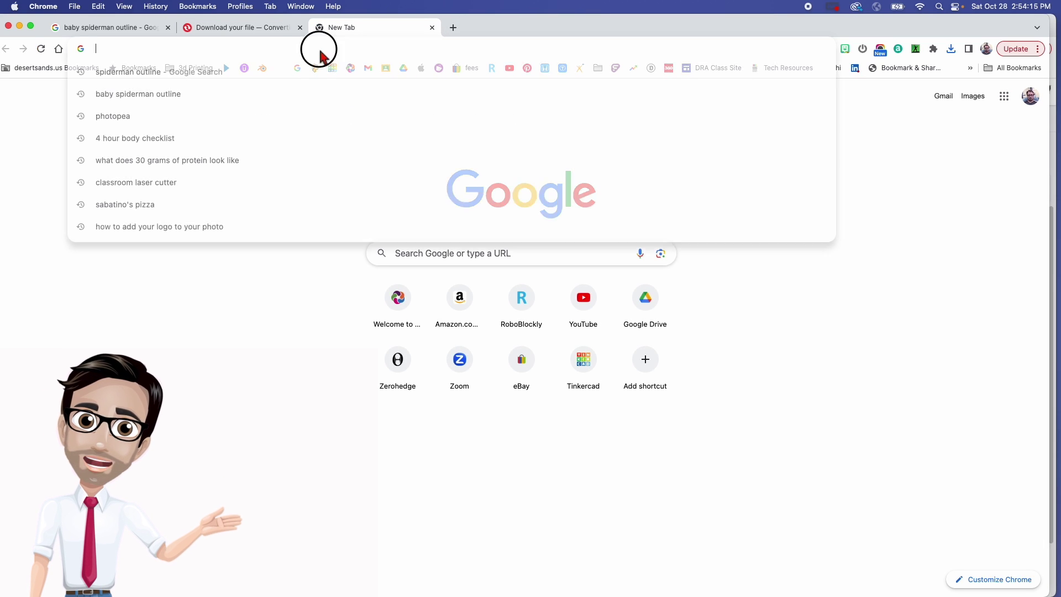
text(photo)
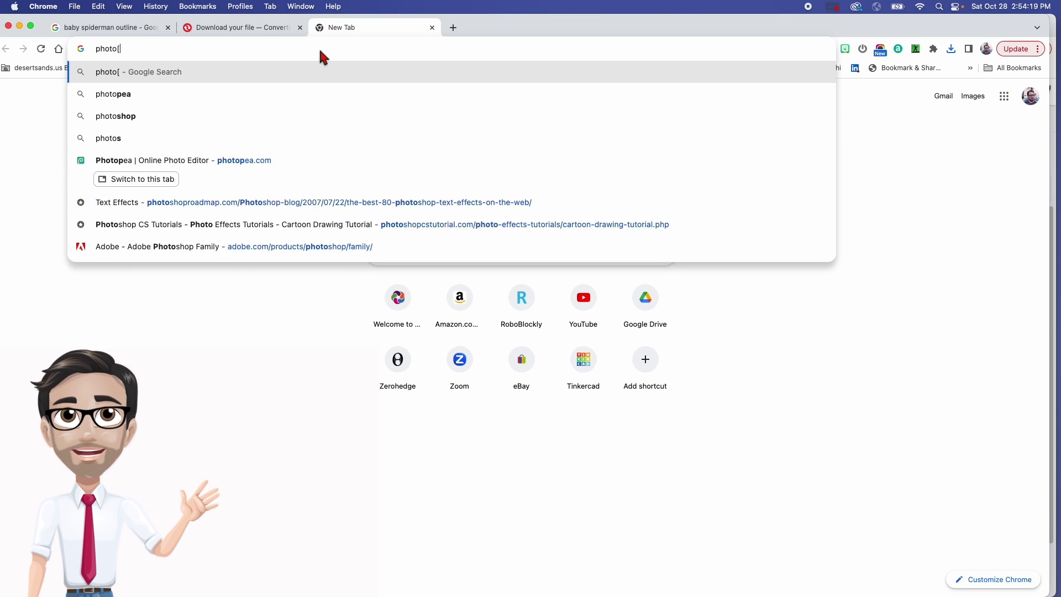
text(p)
key(Return)
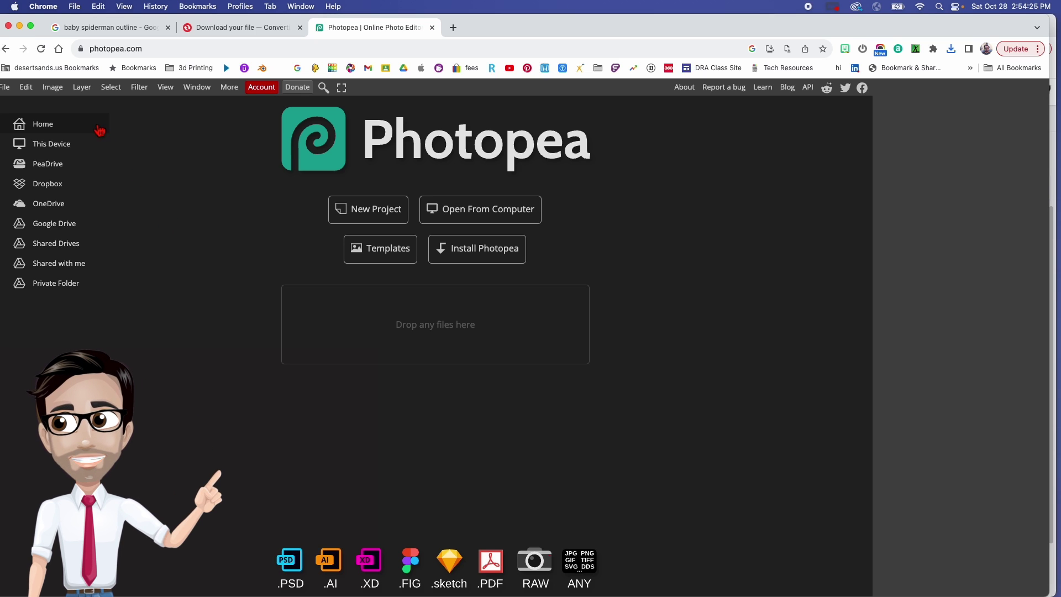
Create a new blank project of 1280 × 720 pixels with a white background
click(6, 89)
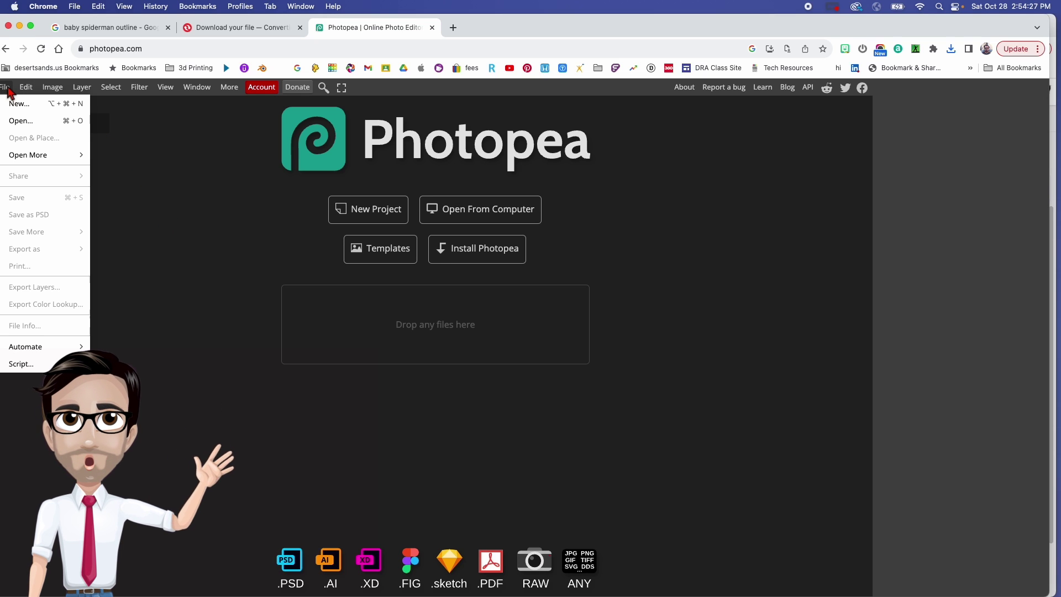
drag(60, 19, 64, 17)
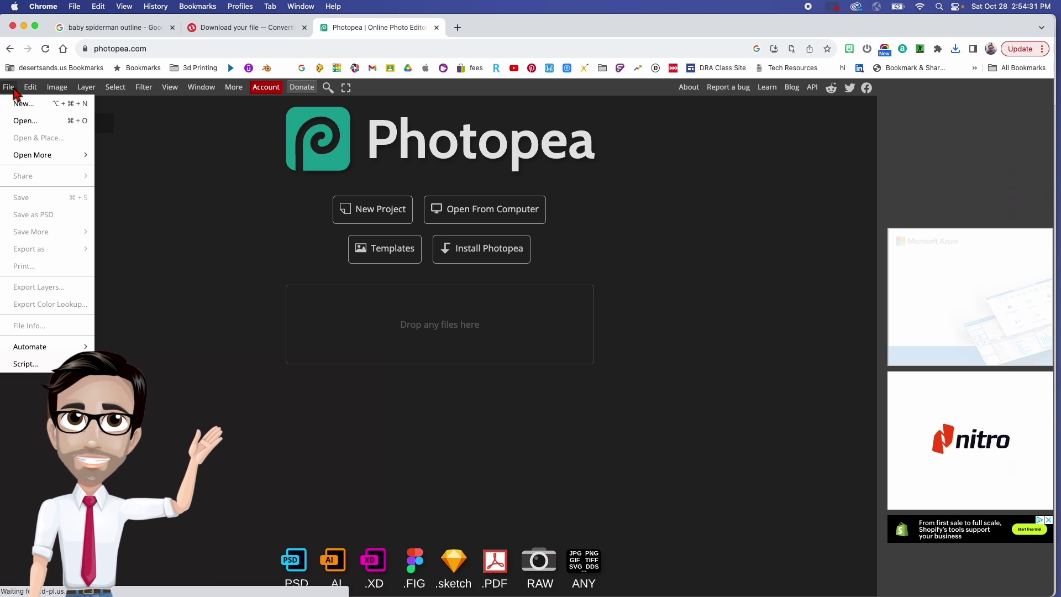
click(22, 104)
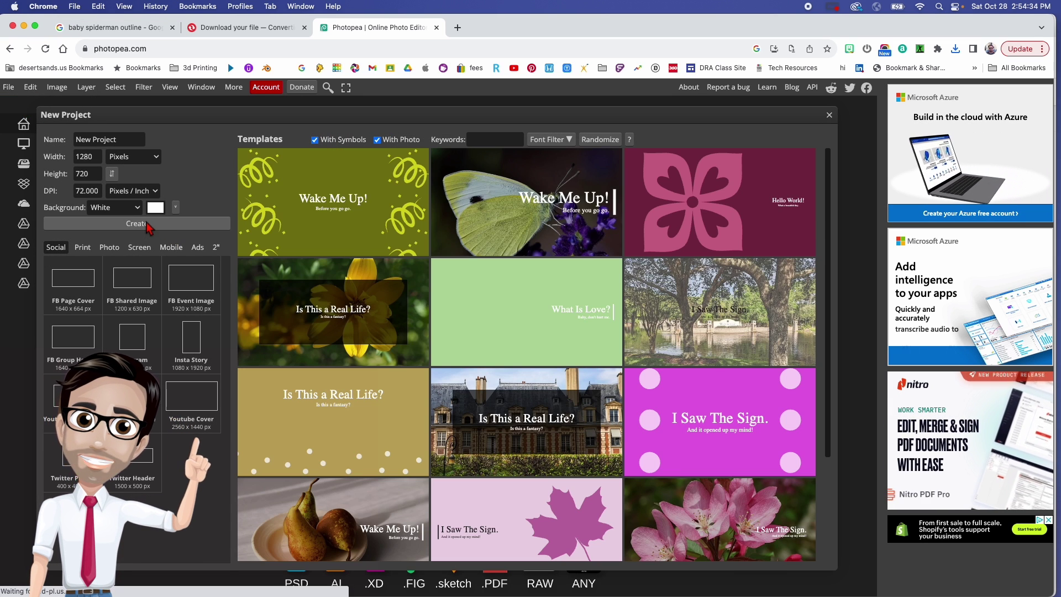
click(147, 222)
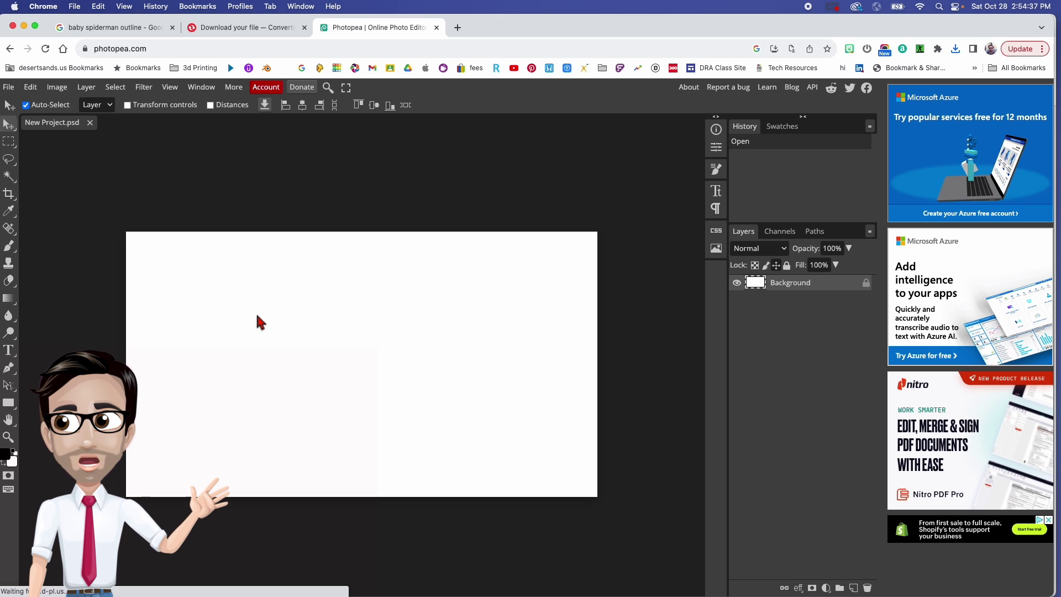
click(58, 88)
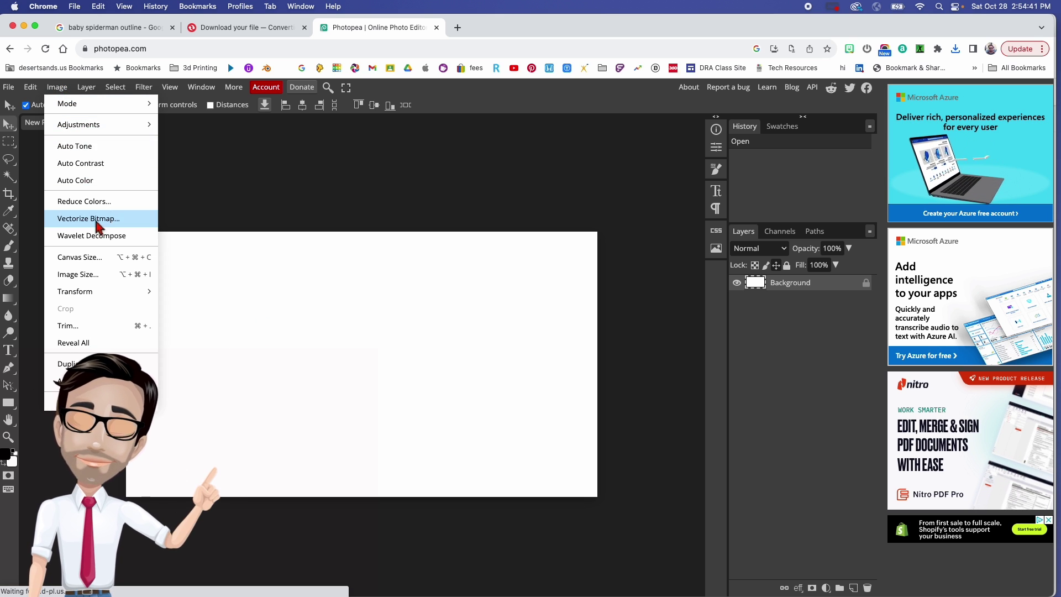
mouse_move(9, 89)
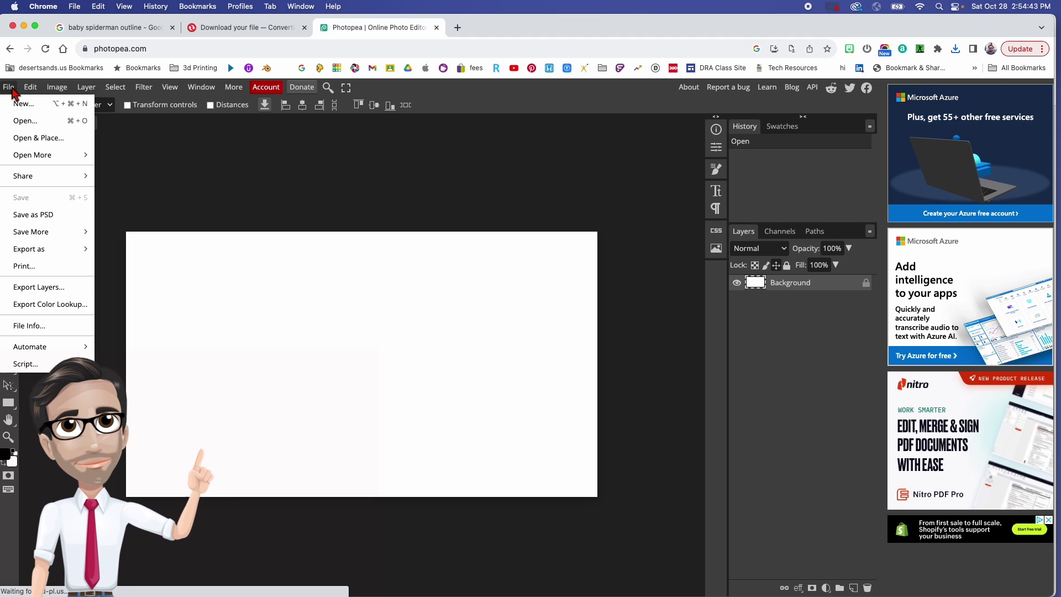
click(212, 166)
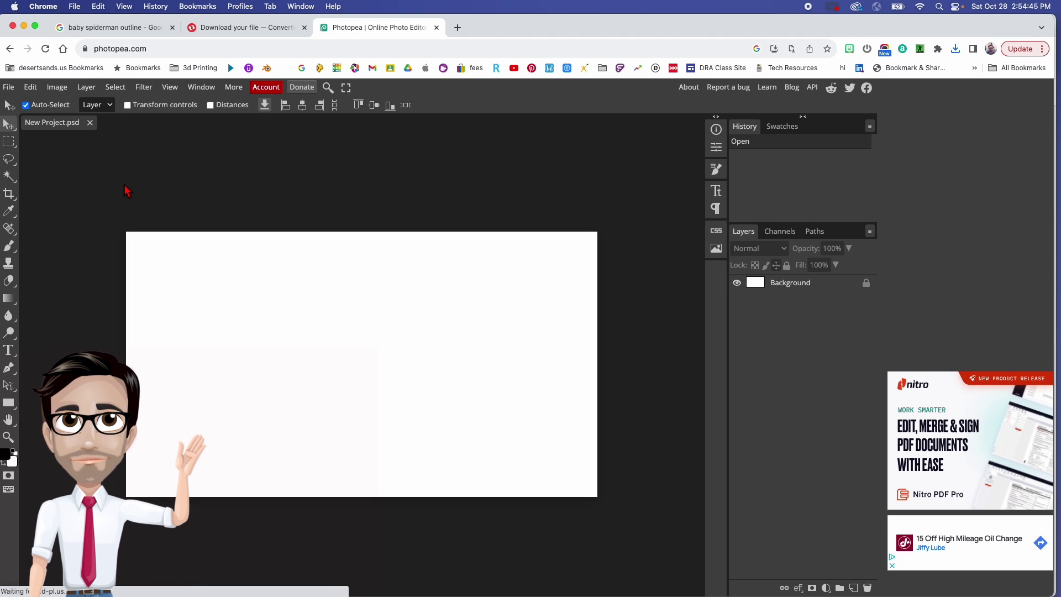
Open "spiderman outline 2.webp" from the Spiderman folder for editing
click(13, 88)
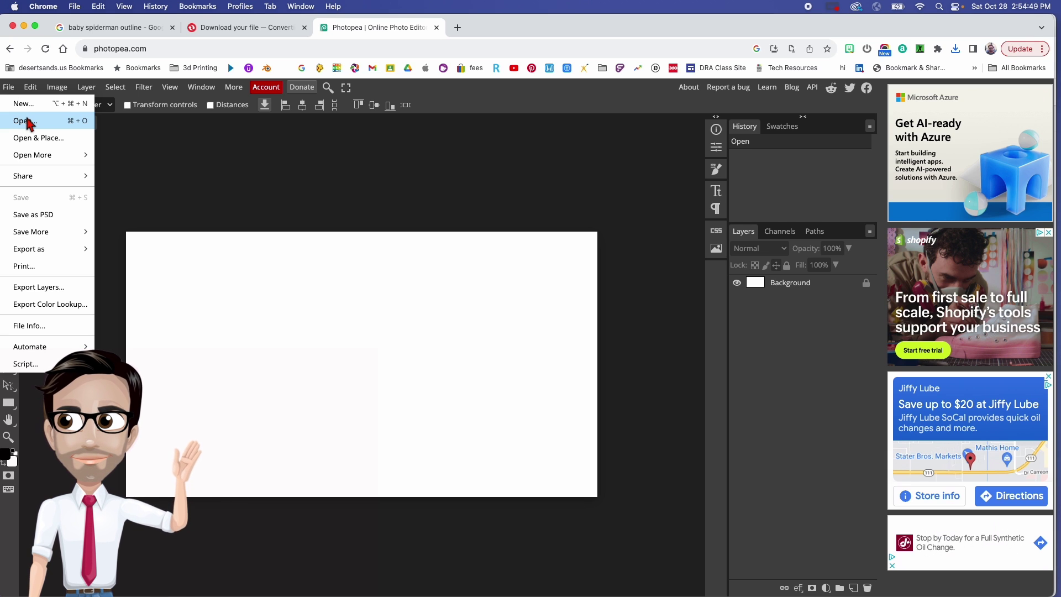
mouse_move(59, 88)
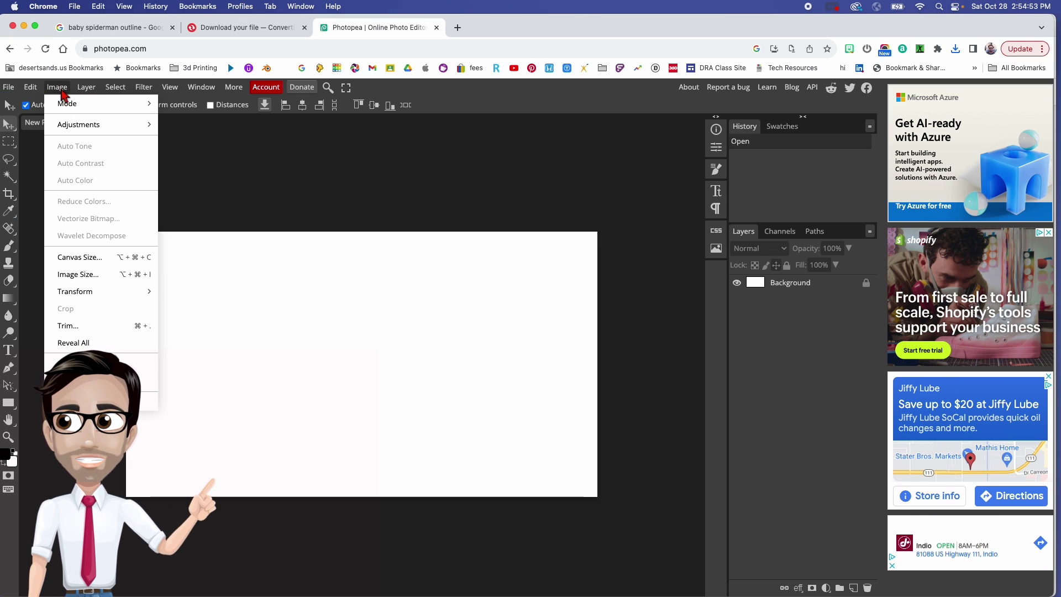
mouse_move(11, 88)
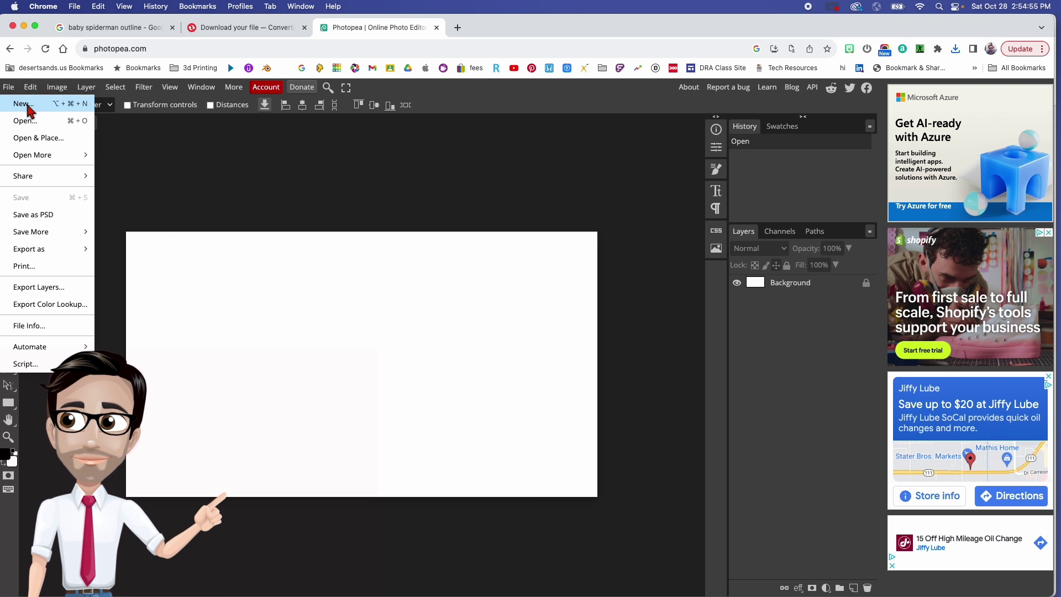
click(35, 121)
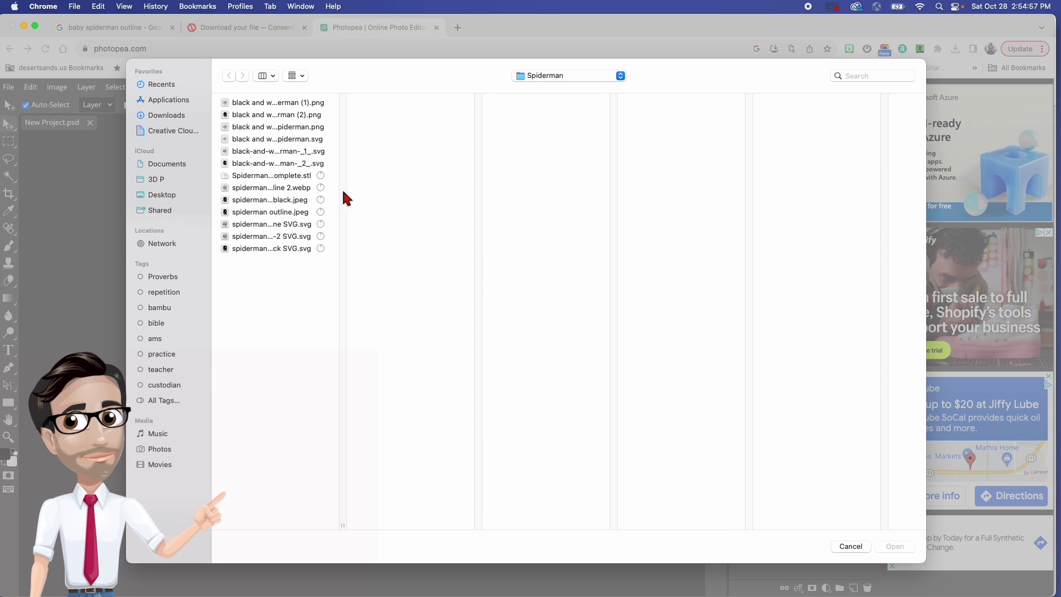
drag(342, 525, 441, 522)
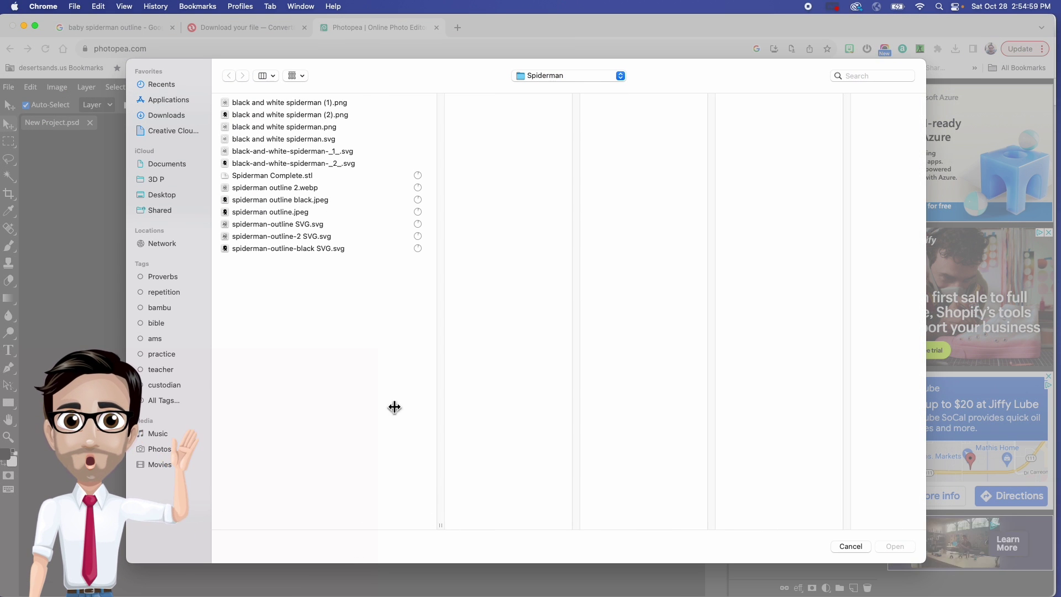
click(291, 192)
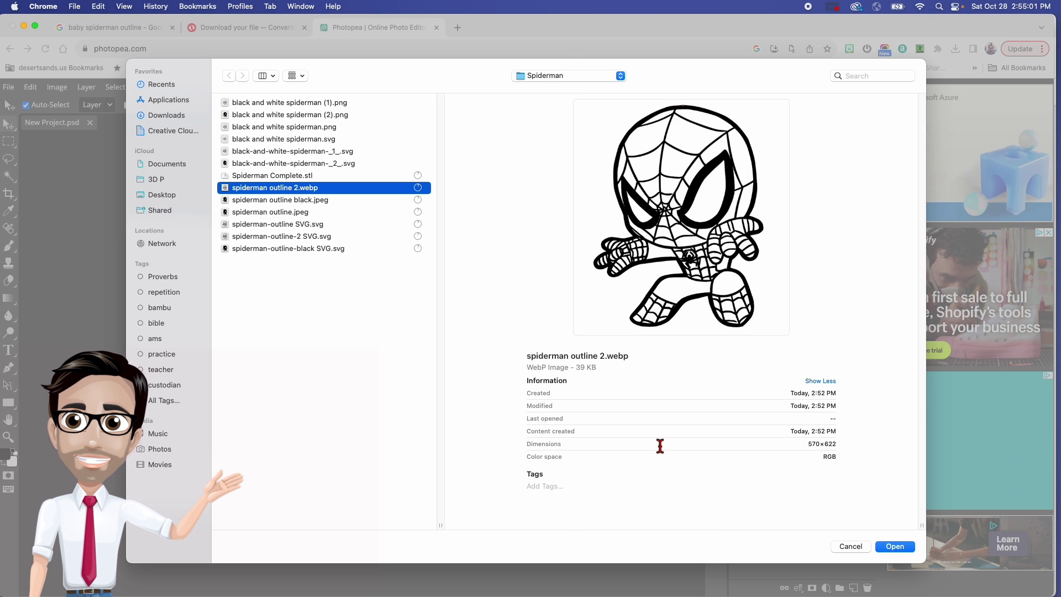
click(892, 547)
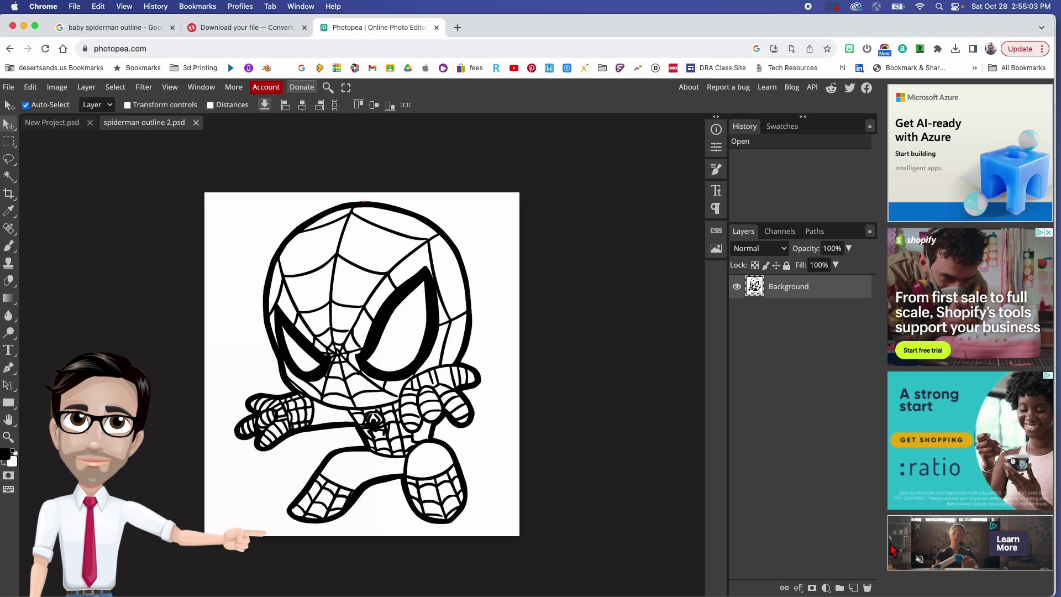
Select the white background around Spiderman with the Magic Wand and invert the selection to cover the figure
click(9, 176)
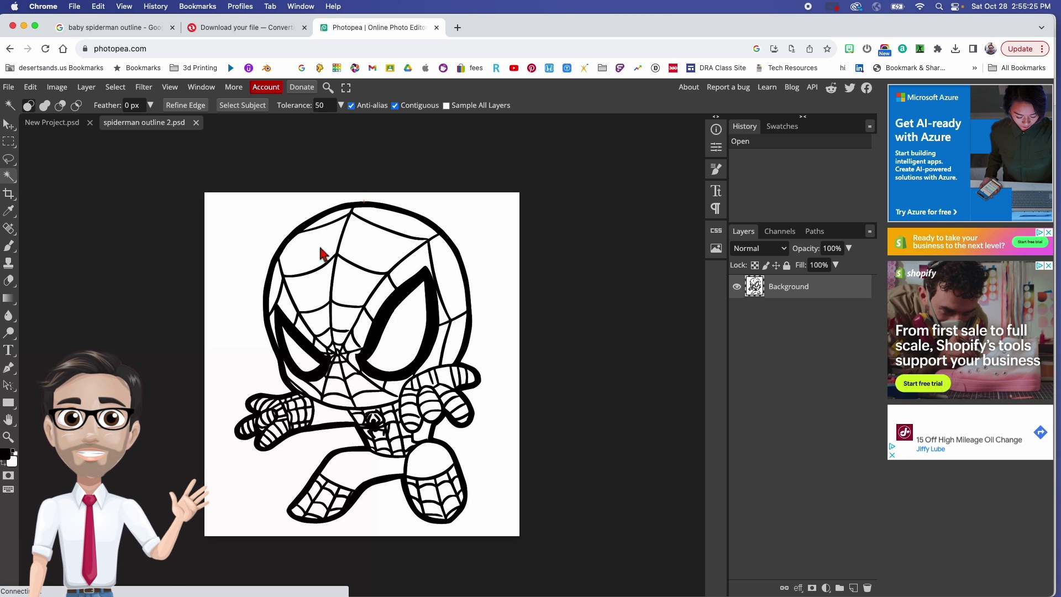
click(251, 250)
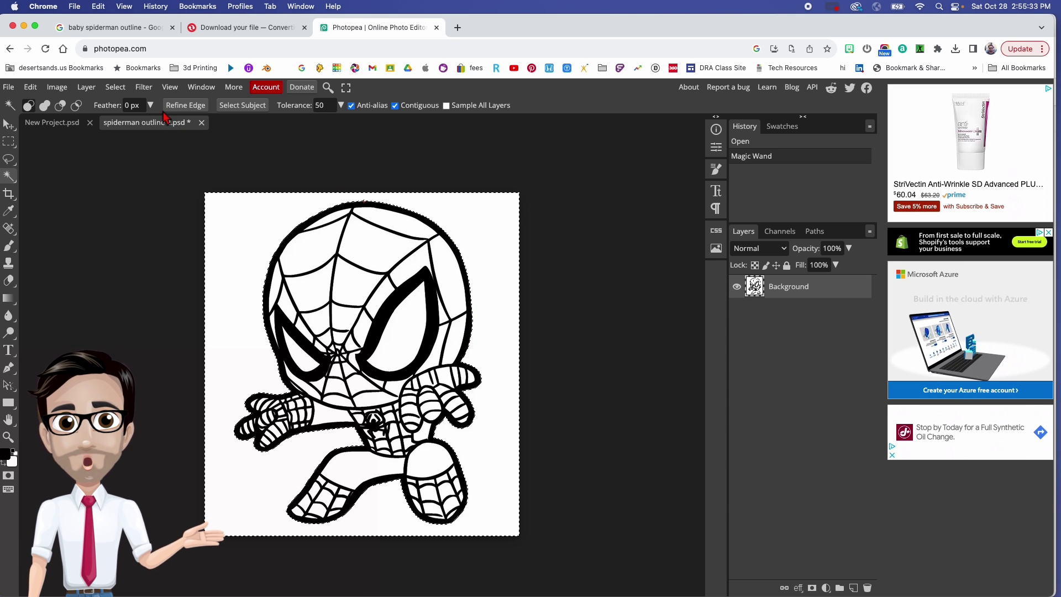
click(116, 88)
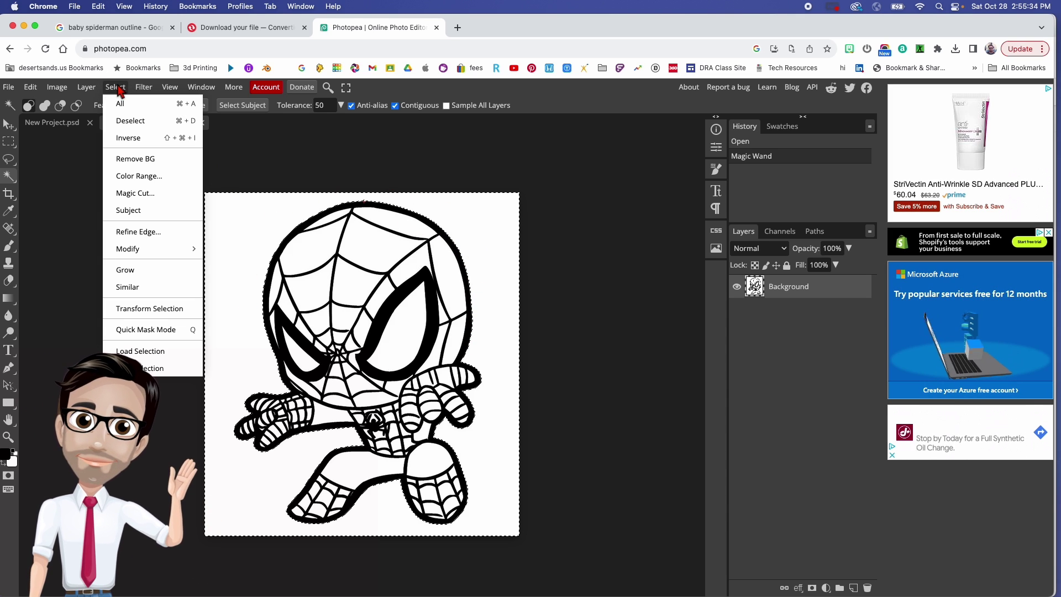
click(145, 139)
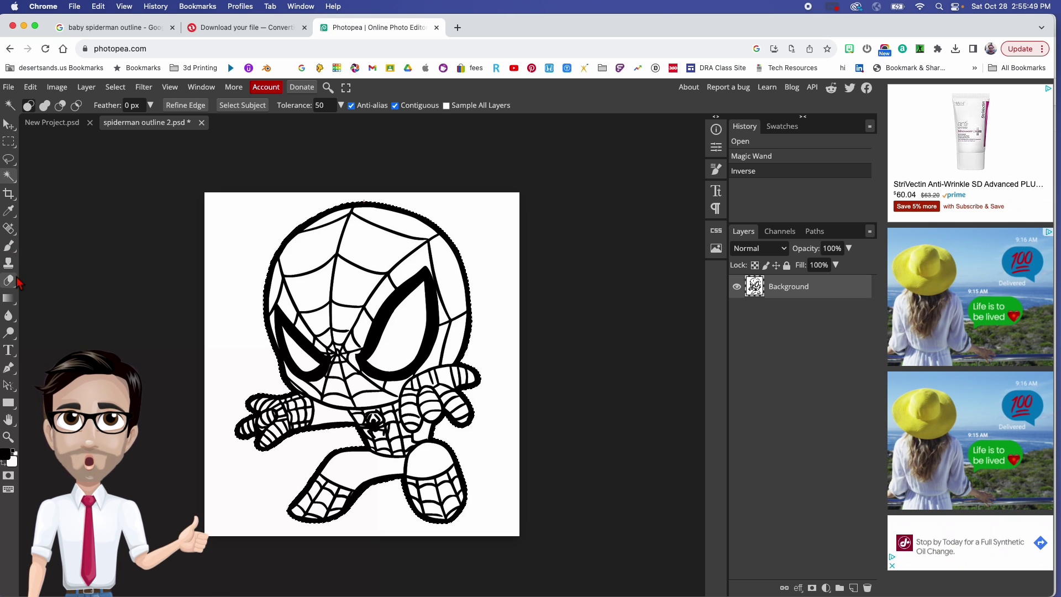
Activate the Pencil tool and set its size to 100 px
right_click(10, 247)
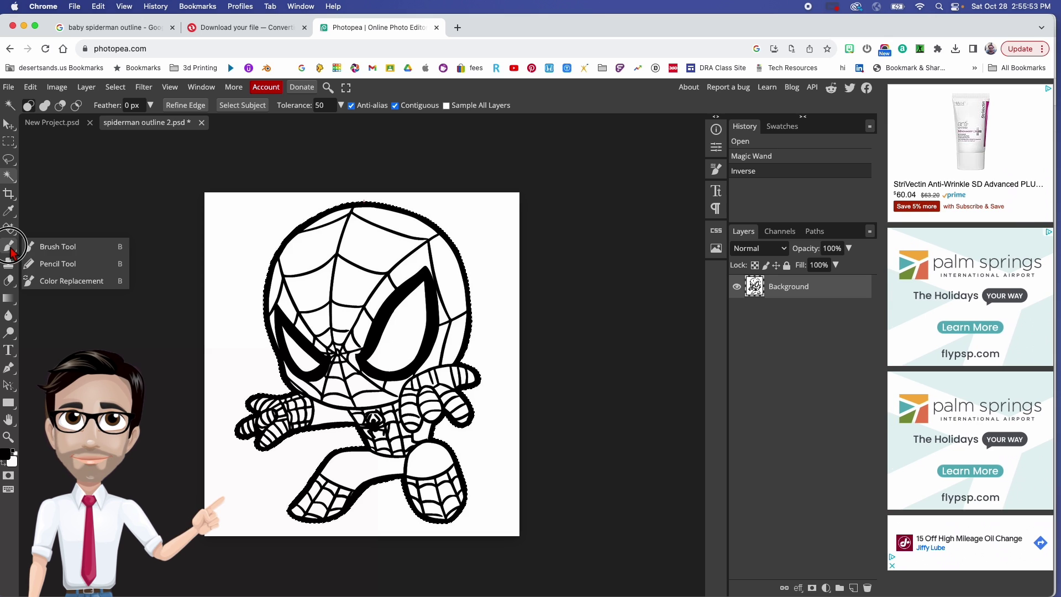
click(53, 267)
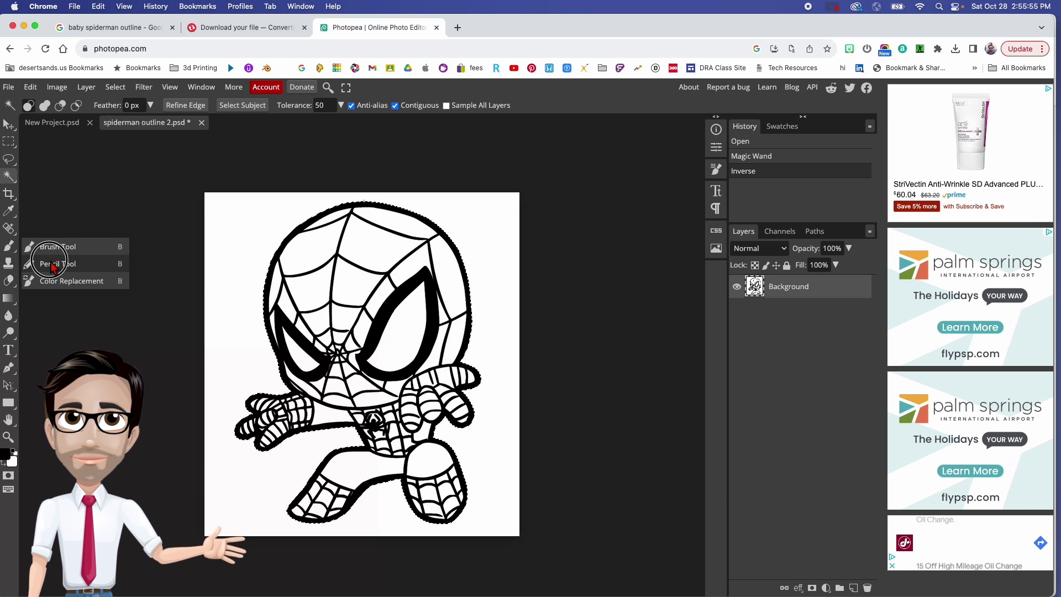
right_click(10, 247)
click(58, 264)
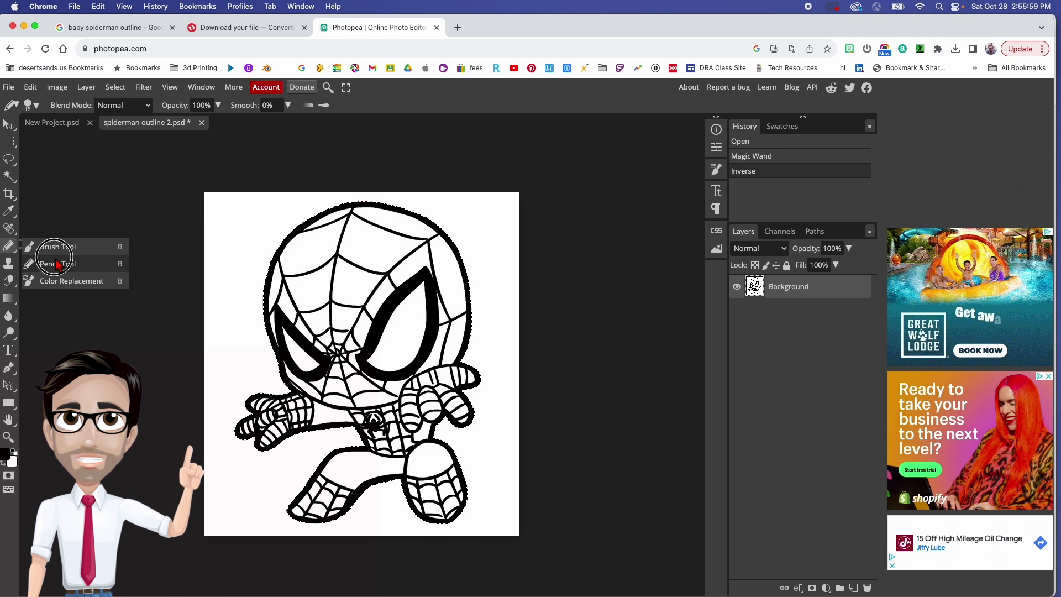
click(35, 106)
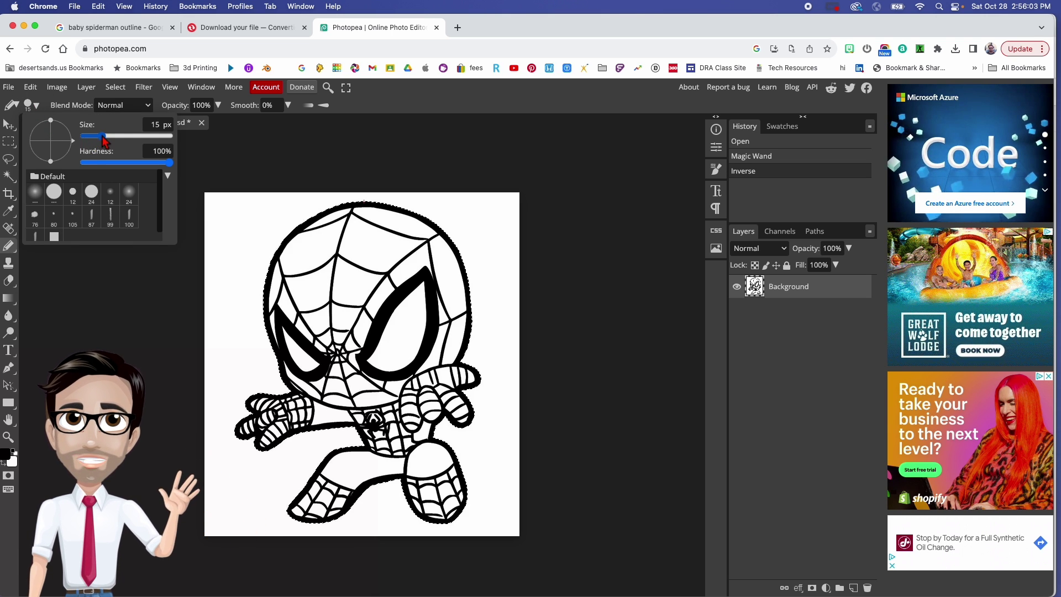
mouse_move(102, 135)
mouse_down()
mouse_move(126, 136)
mouse_move(113, 135)
mouse_up()
click(159, 126)
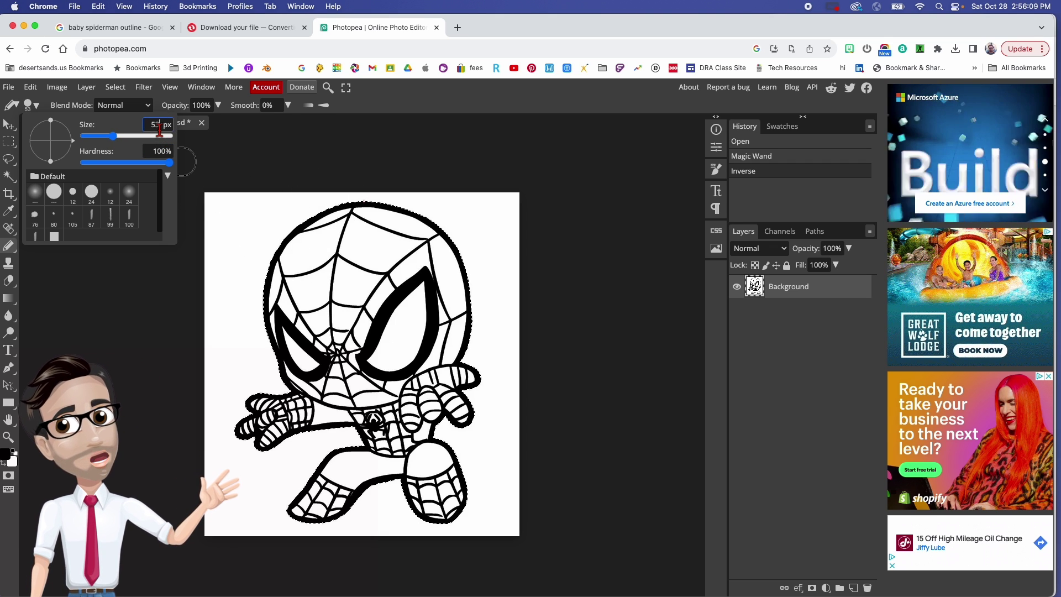
key(BackSpace)
key(BackSpace)
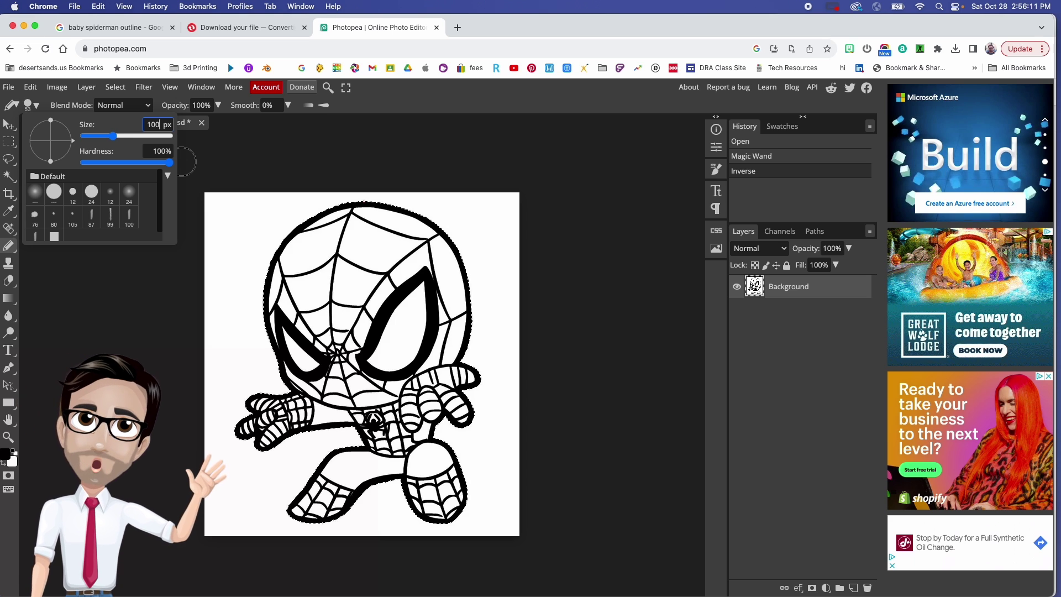
text(100)
click(361, 130)
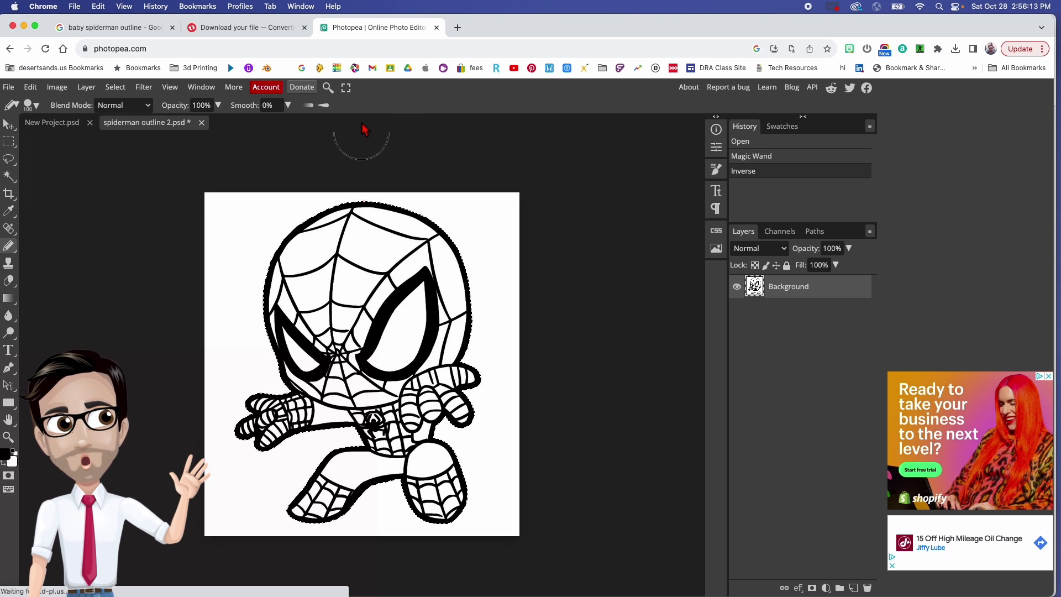
Keep black (000000) as the foreground colour and paint the selected Spiderman figure solid black with the Pencil, leaving both eyes white
click(7, 455)
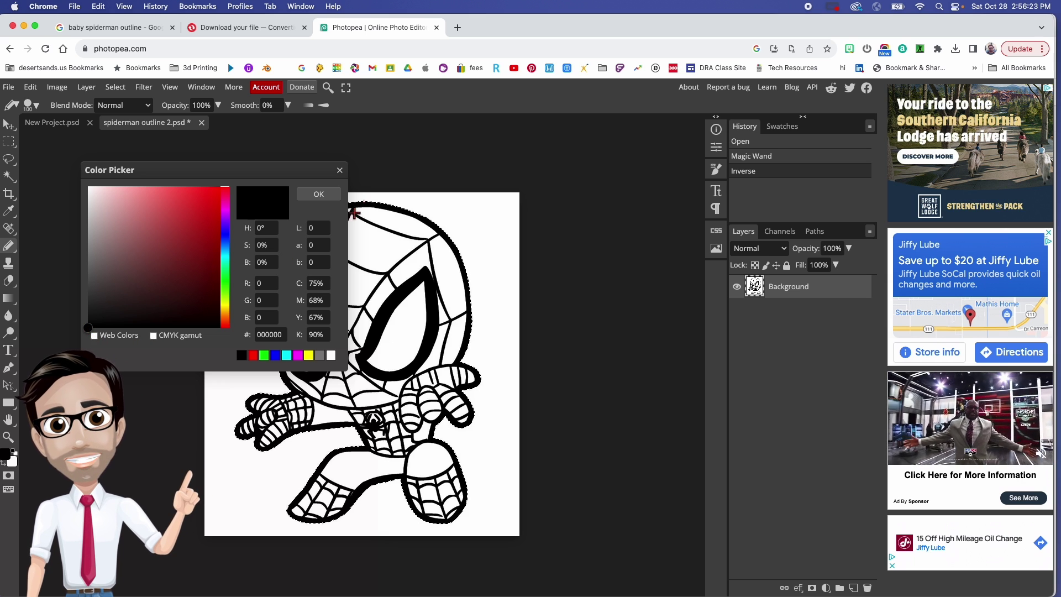
click(318, 195)
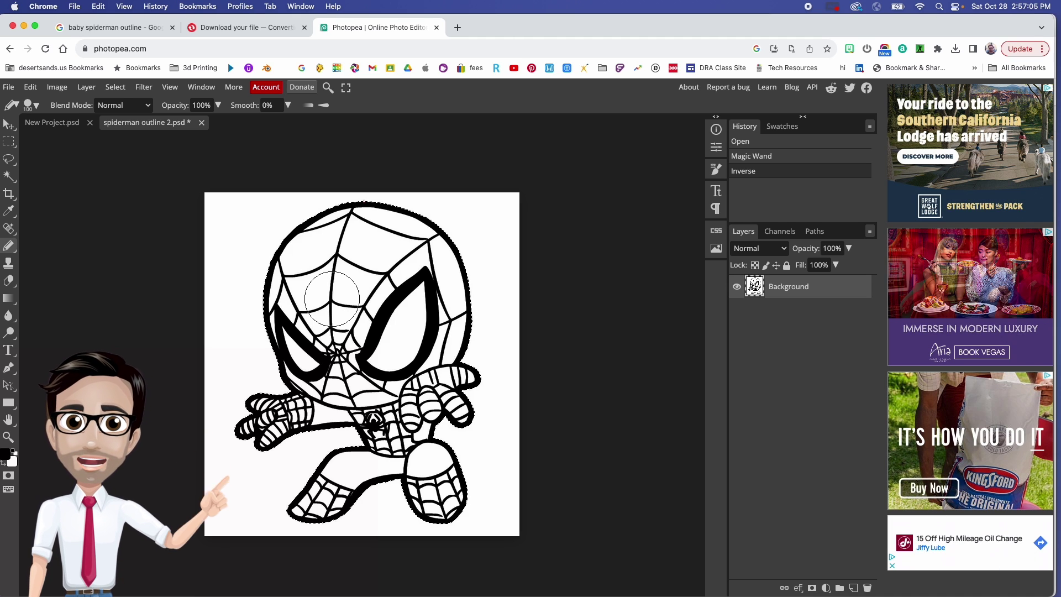
click(332, 299)
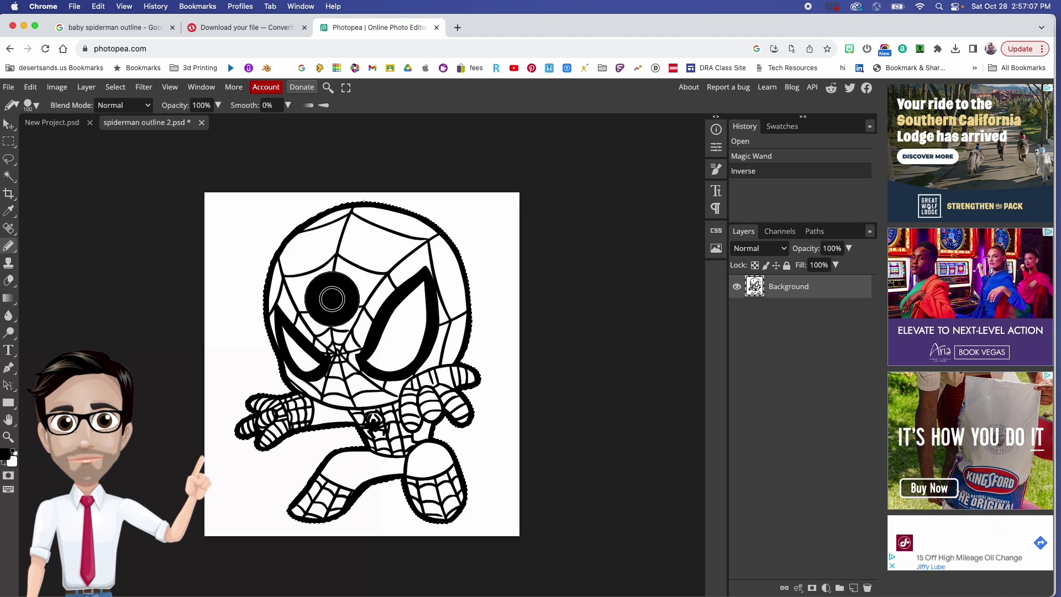
mouse_move(346, 271)
mouse_down()
mouse_move(370, 260)
mouse_move(327, 286)
mouse_move(381, 256)
mouse_move(371, 253)
mouse_move(381, 241)
mouse_move(318, 229)
mouse_move(404, 229)
mouse_move(323, 221)
mouse_move(389, 224)
mouse_move(328, 238)
mouse_move(417, 238)
mouse_move(322, 233)
mouse_move(412, 230)
mouse_move(309, 212)
mouse_move(289, 235)
mouse_move(419, 229)
mouse_move(440, 241)
mouse_up()
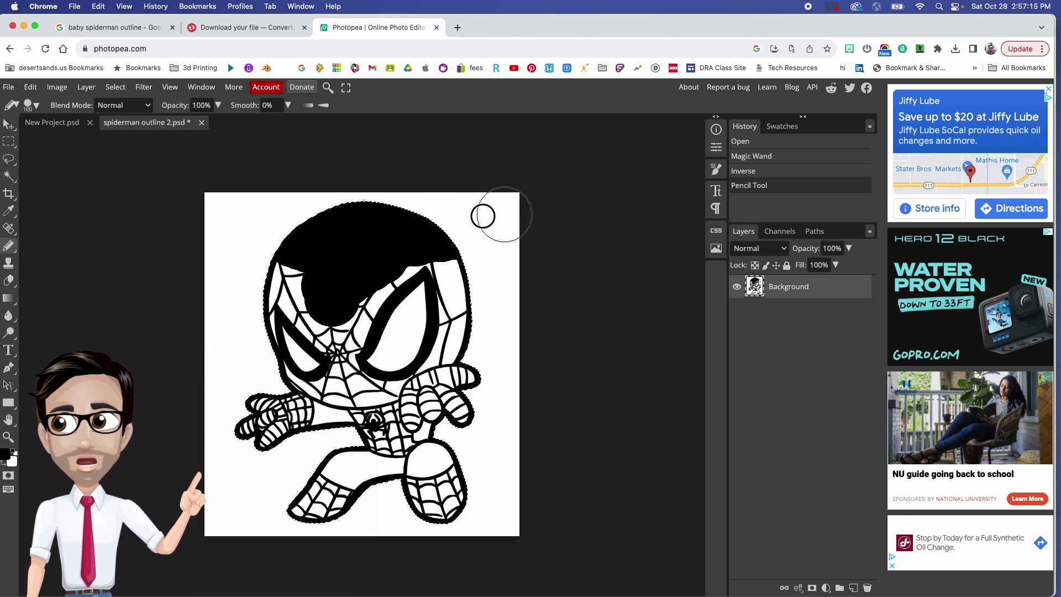
click(426, 231)
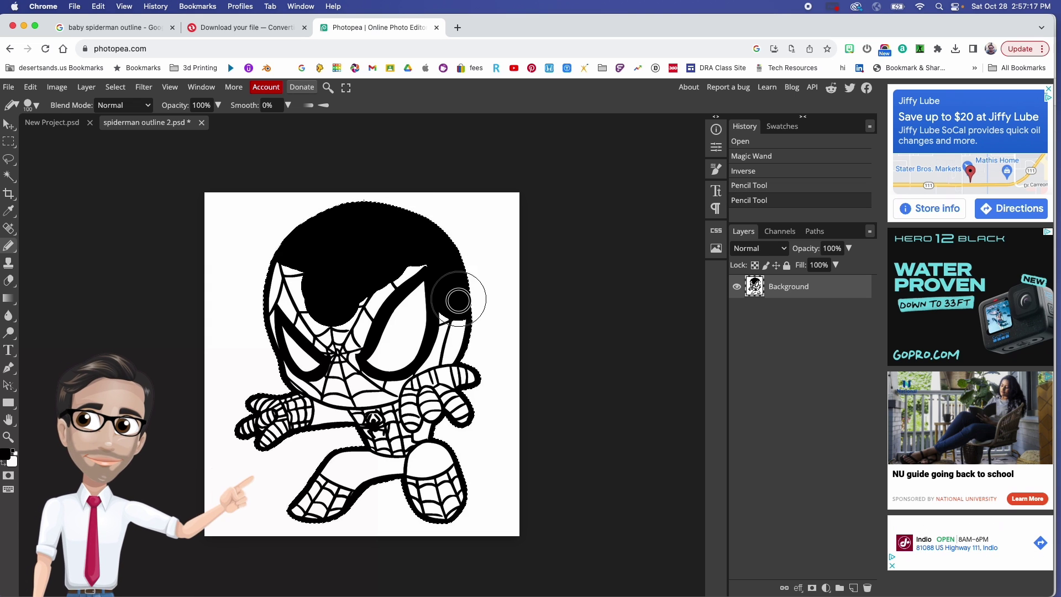
mouse_move(453, 362)
mouse_down()
mouse_move(425, 489)
mouse_move(450, 462)
mouse_move(320, 497)
mouse_move(324, 480)
mouse_up()
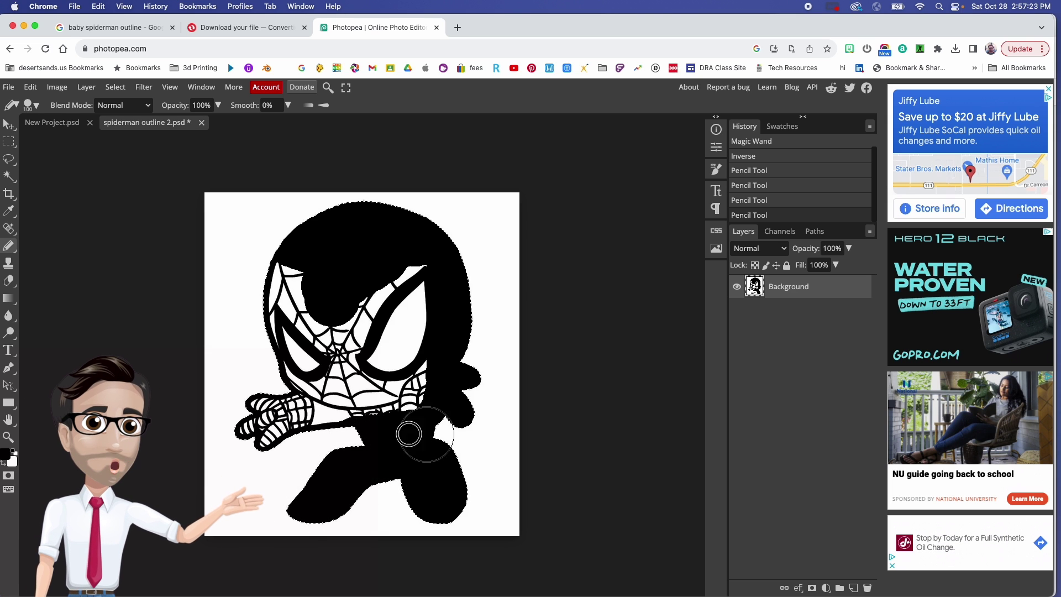
mouse_move(409, 434)
mouse_down()
mouse_move(221, 429)
mouse_move(279, 433)
mouse_move(303, 415)
mouse_move(253, 413)
mouse_move(439, 417)
mouse_move(441, 381)
mouse_move(407, 400)
mouse_up()
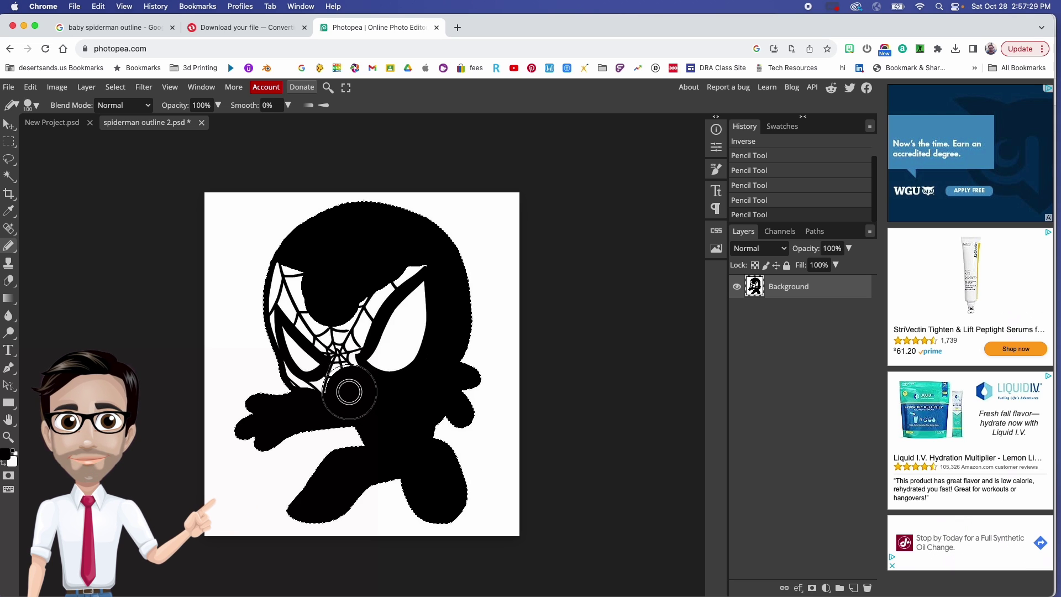
mouse_move(345, 386)
mouse_down()
mouse_move(298, 405)
mouse_move(266, 382)
mouse_up()
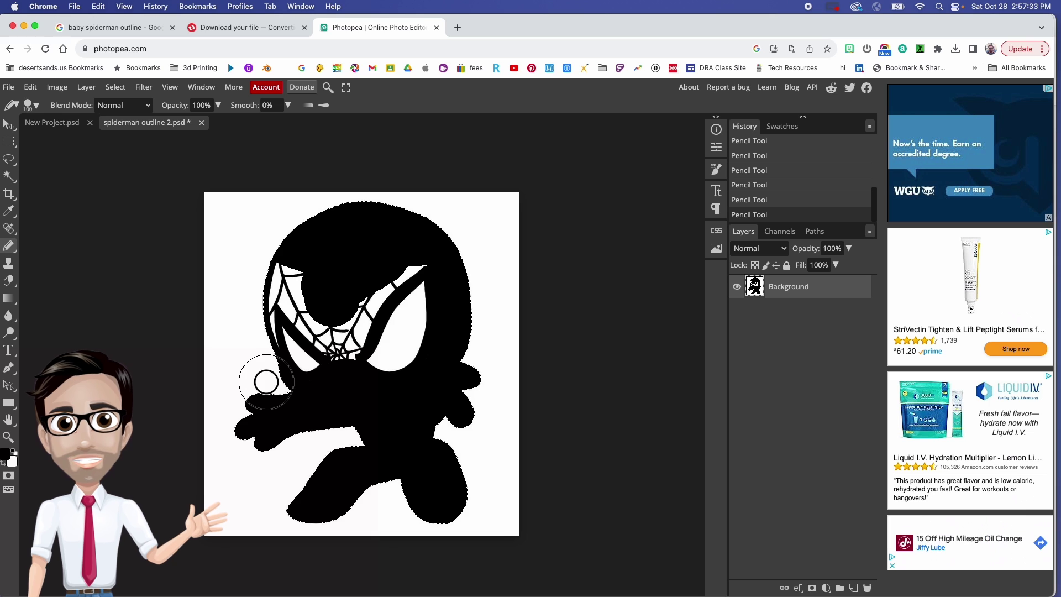
mouse_move(250, 340)
mouse_down()
mouse_move(308, 272)
mouse_move(284, 268)
mouse_up()
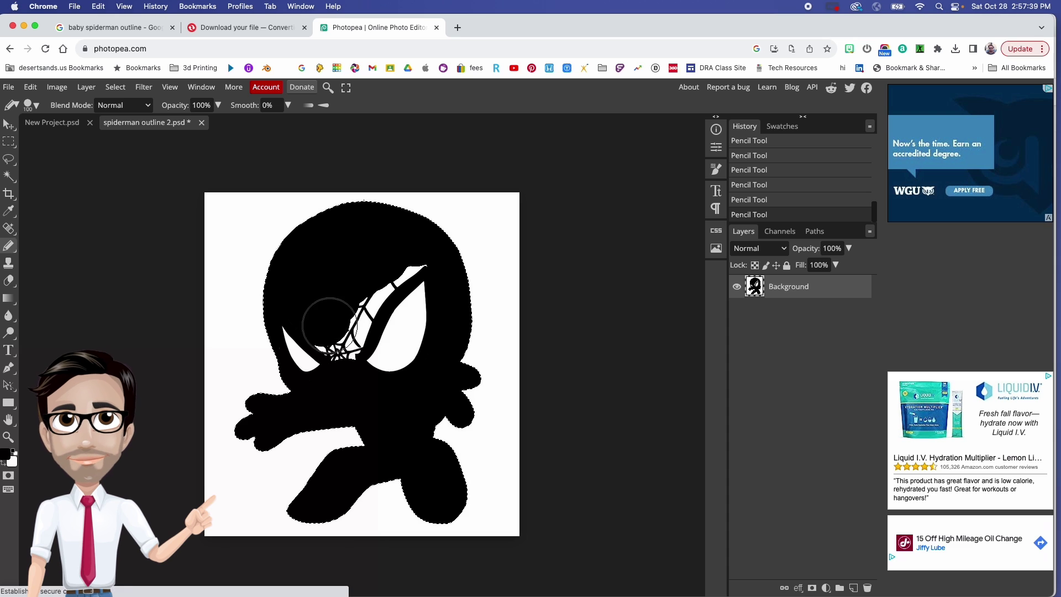
mouse_move(323, 316)
mouse_down()
mouse_move(339, 338)
mouse_move(339, 306)
mouse_move(362, 287)
mouse_up()
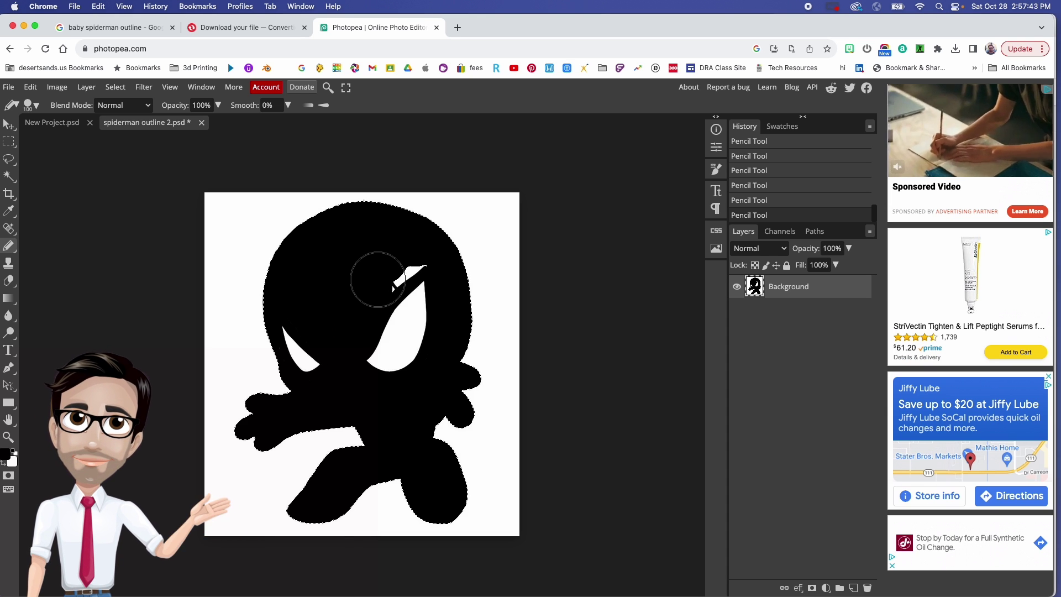
mouse_move(378, 279)
mouse_down()
mouse_move(391, 253)
mouse_move(405, 251)
mouse_up()
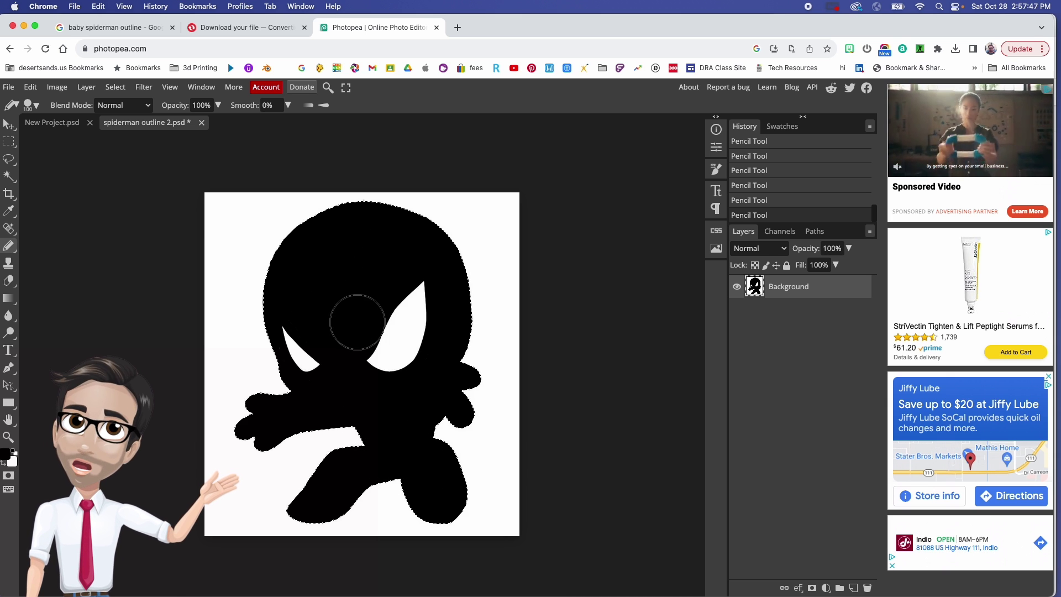
Export the silhouette as a JPG named "spiderman outline 2 Black" into the Spiderman folder
click(8, 88)
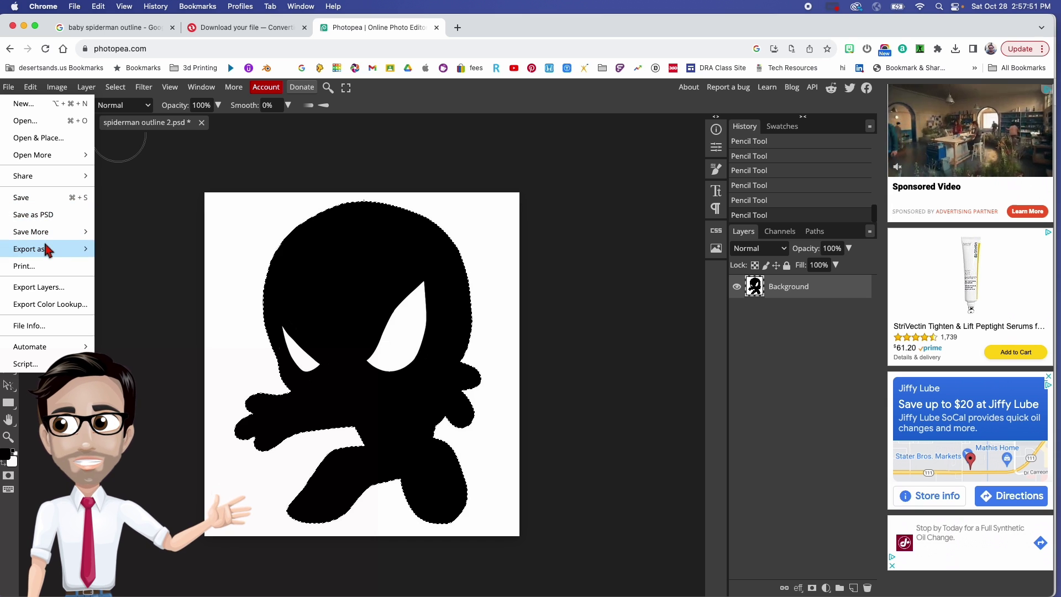
mouse_move(50, 250)
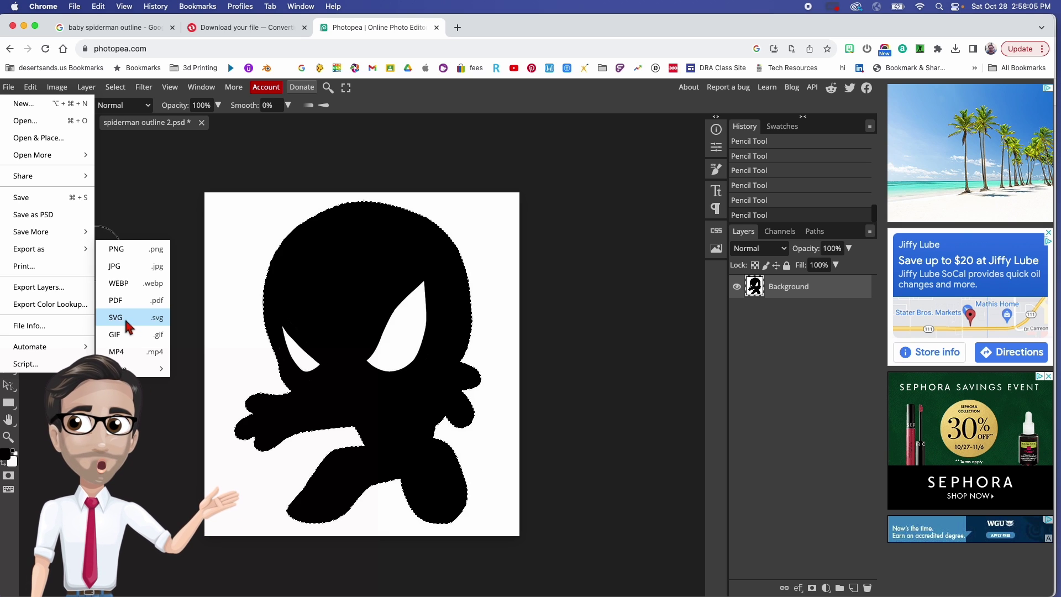
click(132, 267)
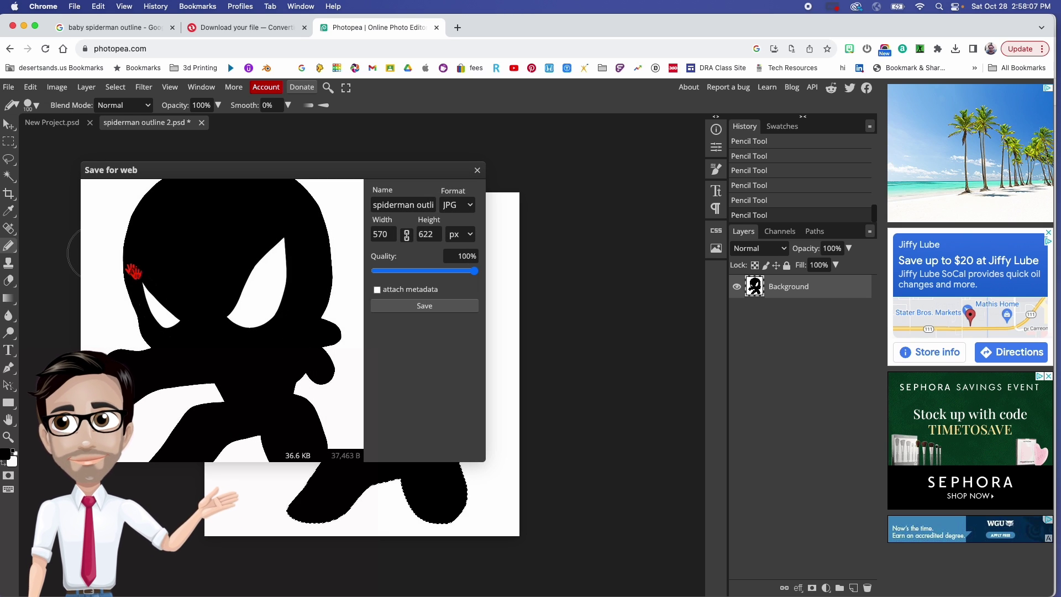
click(444, 309)
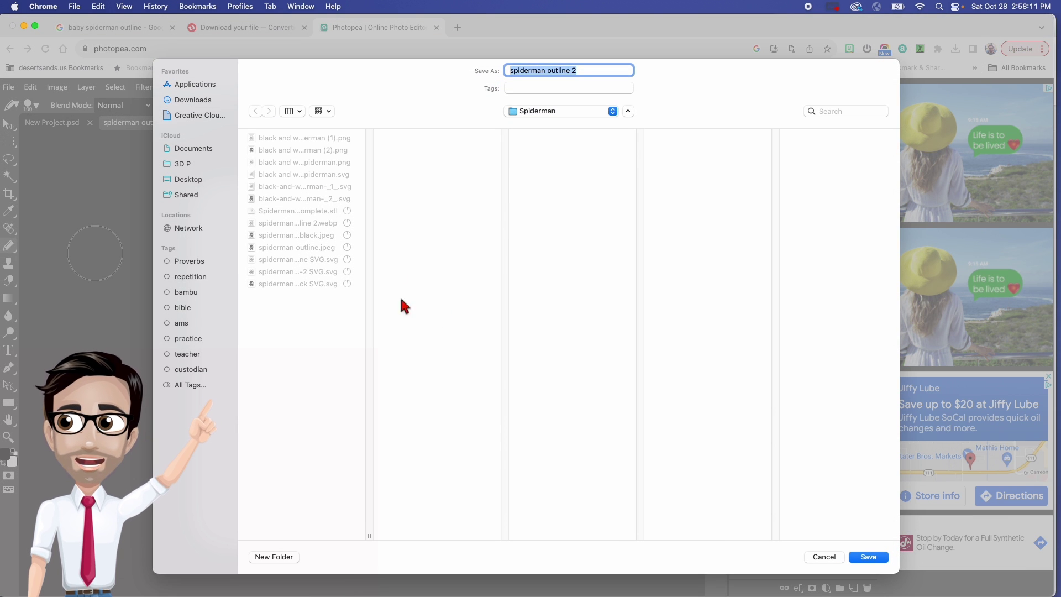
click(595, 75)
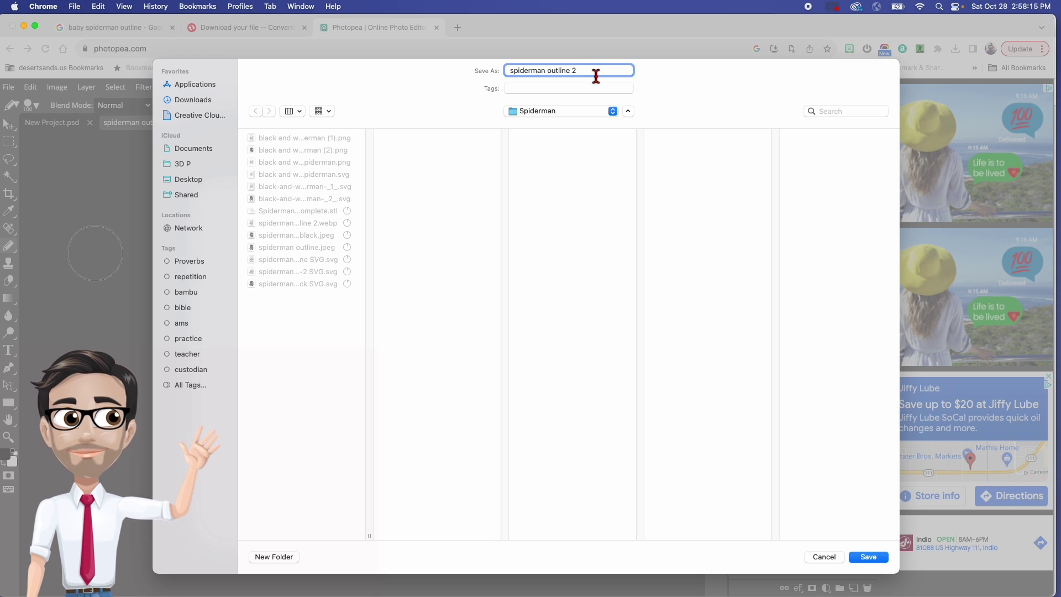
text(Black)
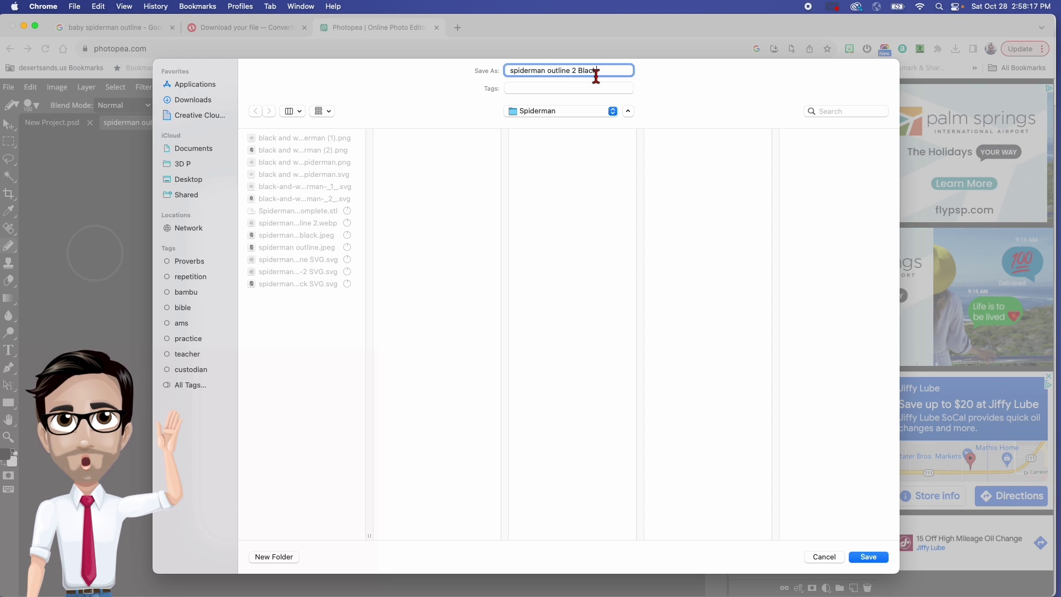
key(Return)
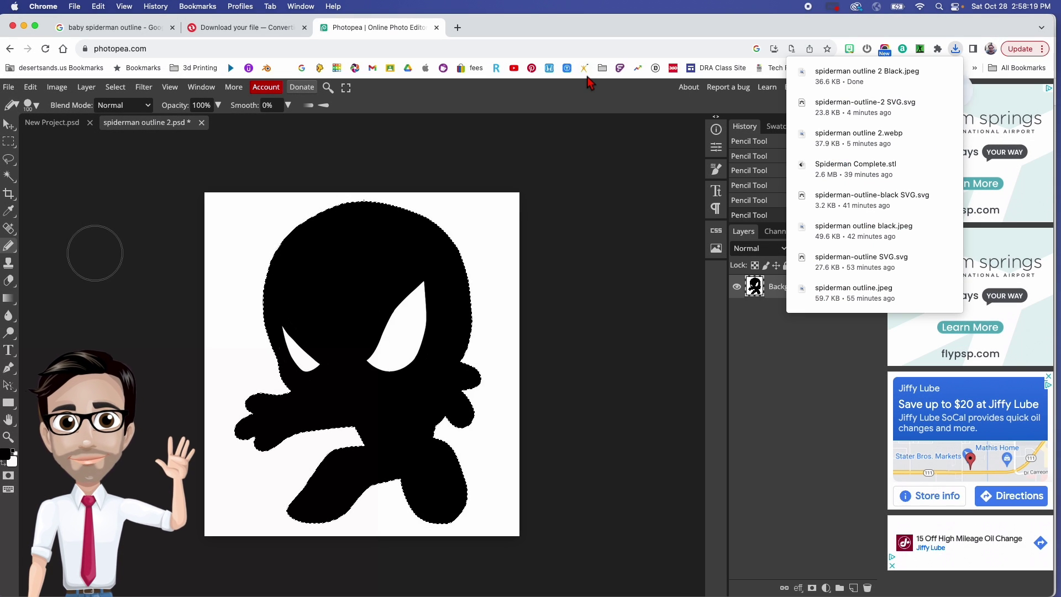
Switch to Convertio, start a new conversion and load "spiderman outline 2 Black.jpeg" from the Spiderman folder
click(258, 34)
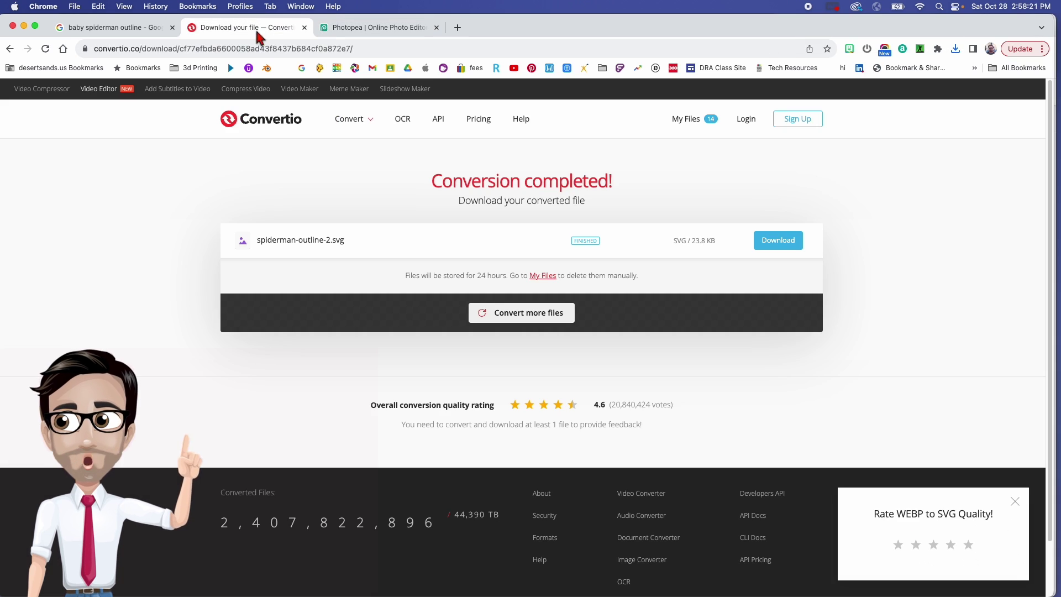
click(524, 321)
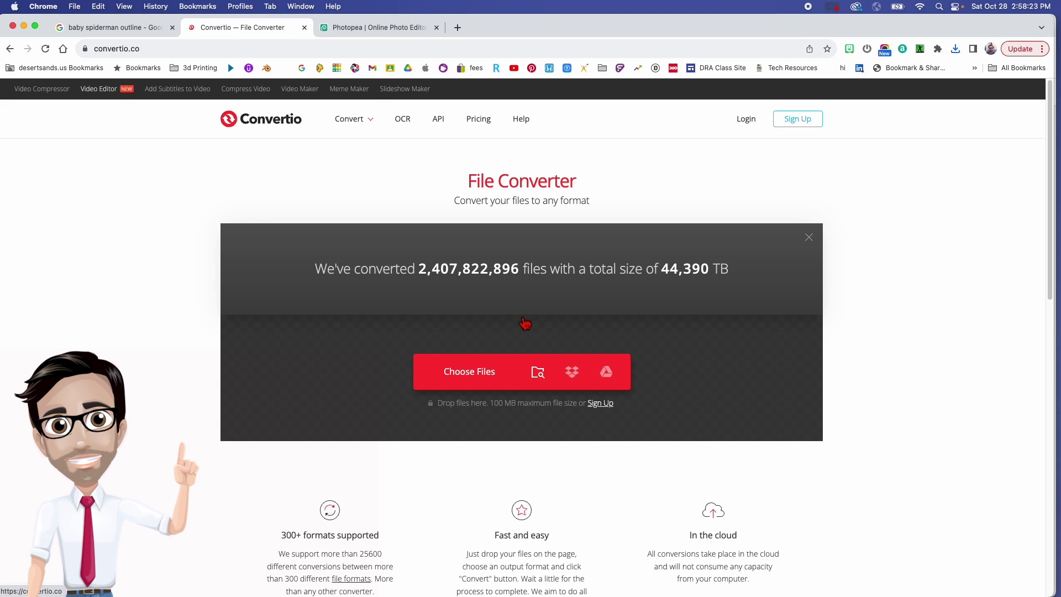
click(465, 374)
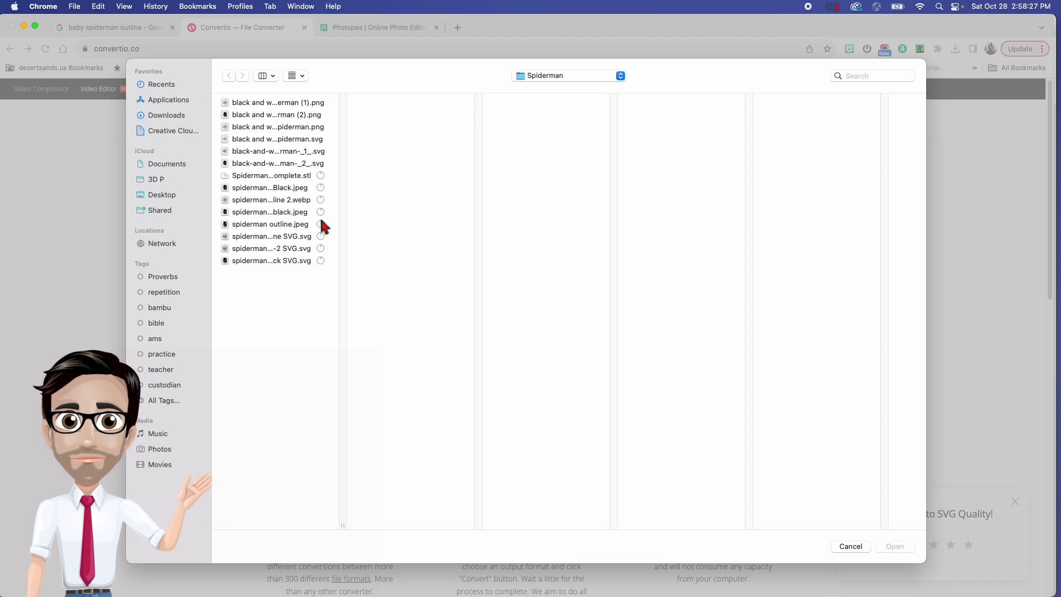
drag(346, 531, 436, 524)
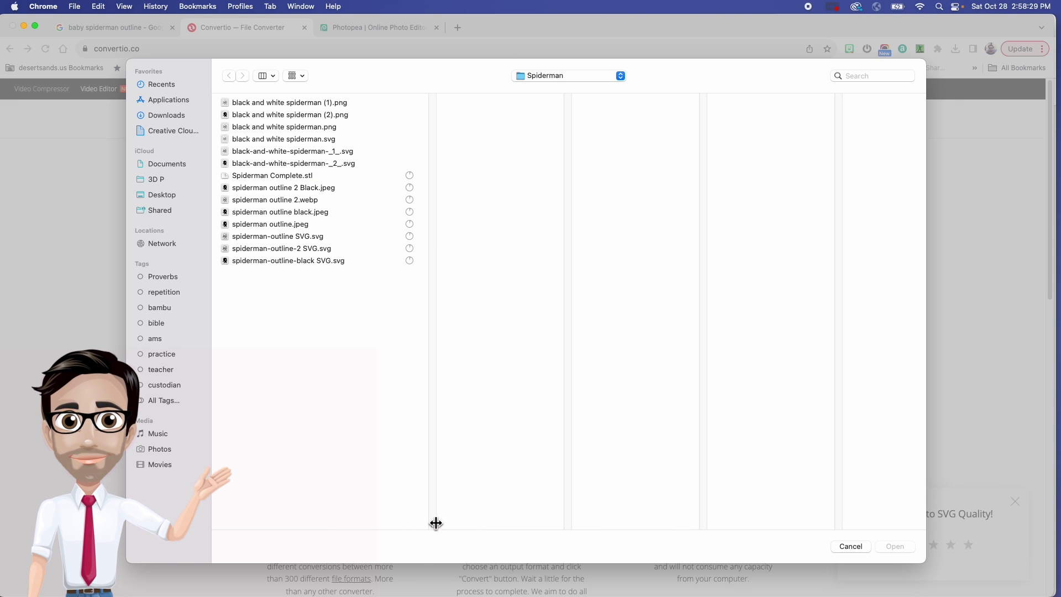
click(306, 189)
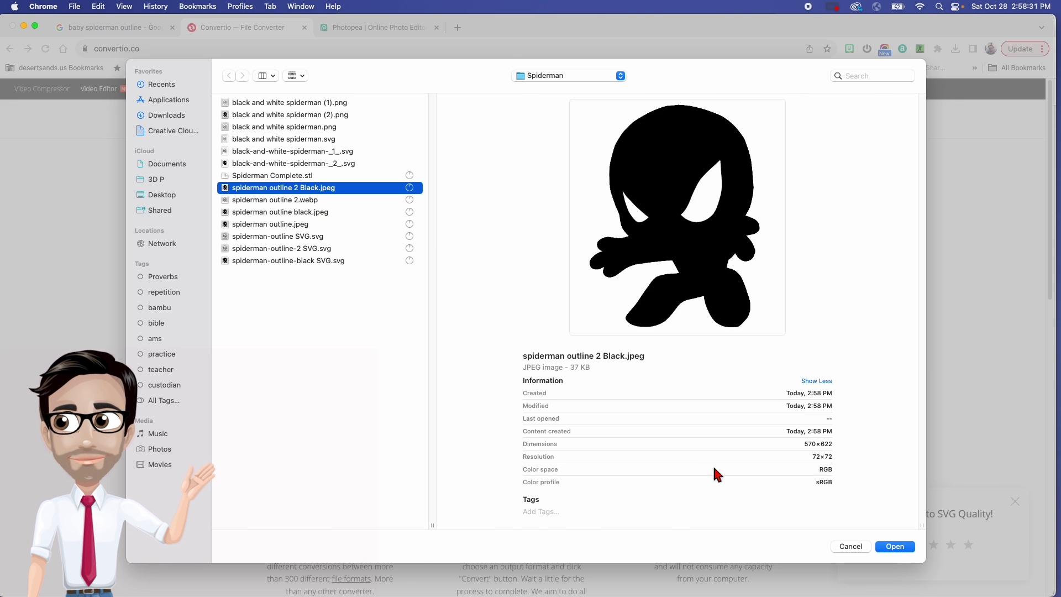
click(894, 548)
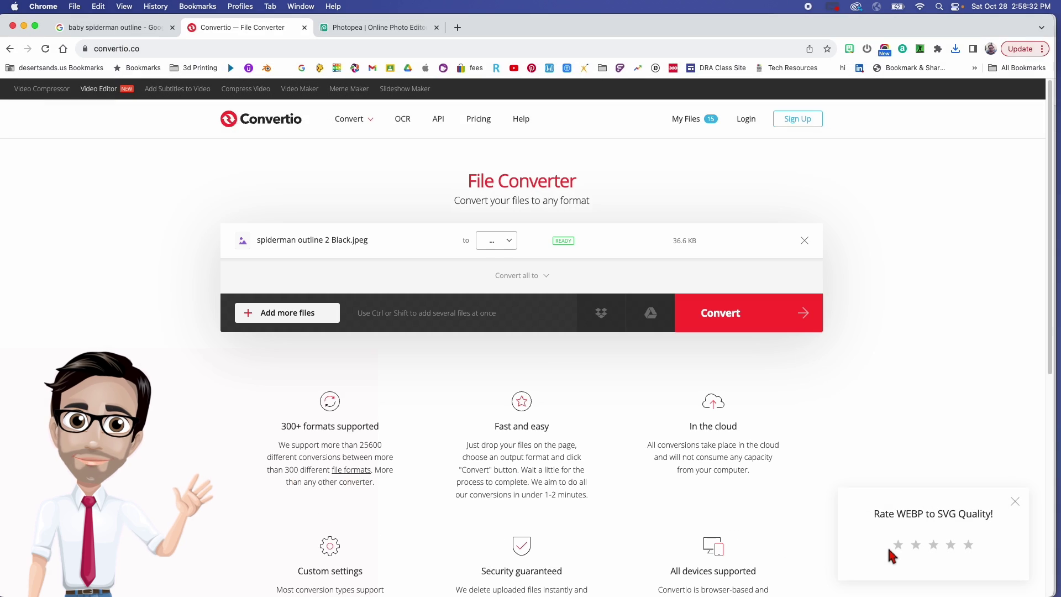
Convert the loaded JPEG to SVG and download it into the Spiderman folder as "spiderman-outline-2-Black SVG"
click(509, 241)
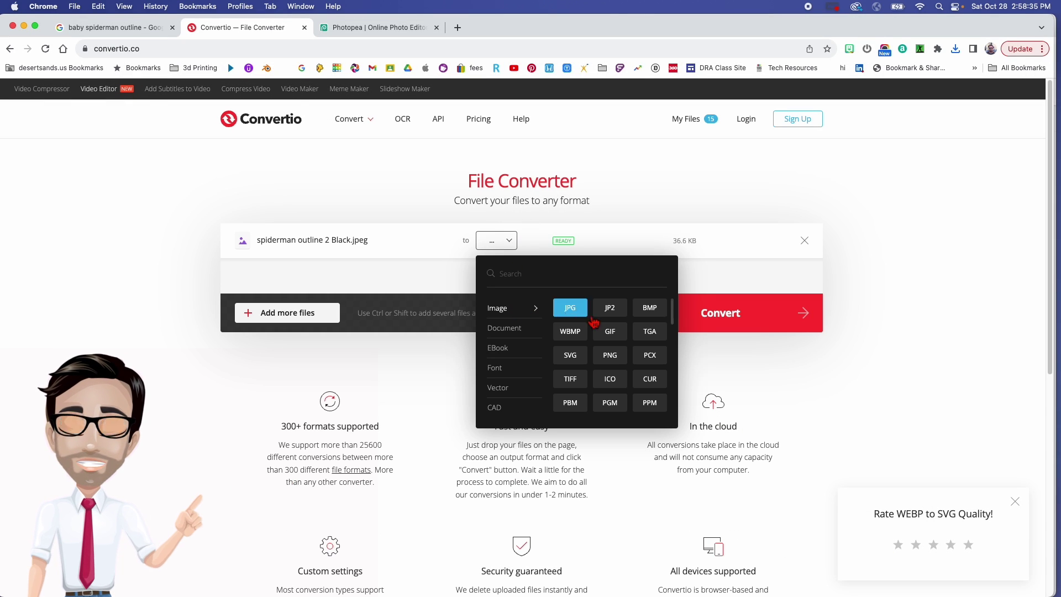
click(570, 355)
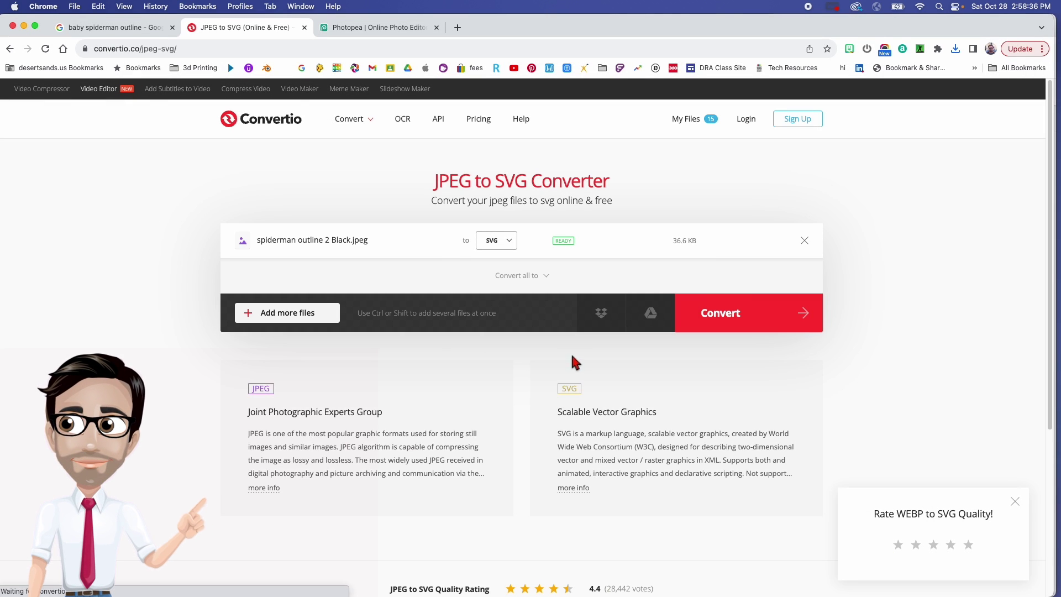
click(730, 316)
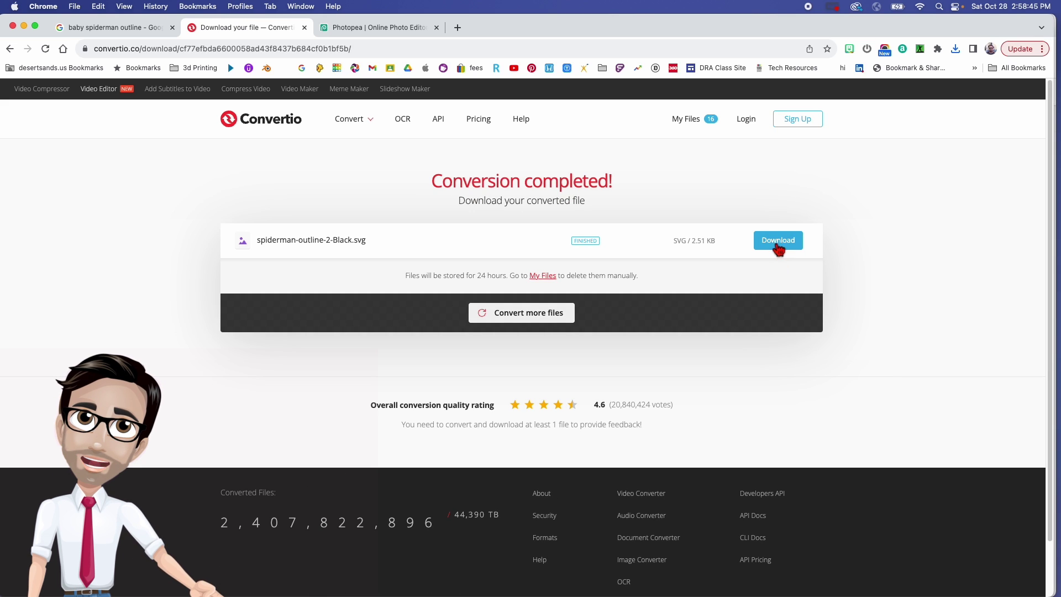
click(778, 241)
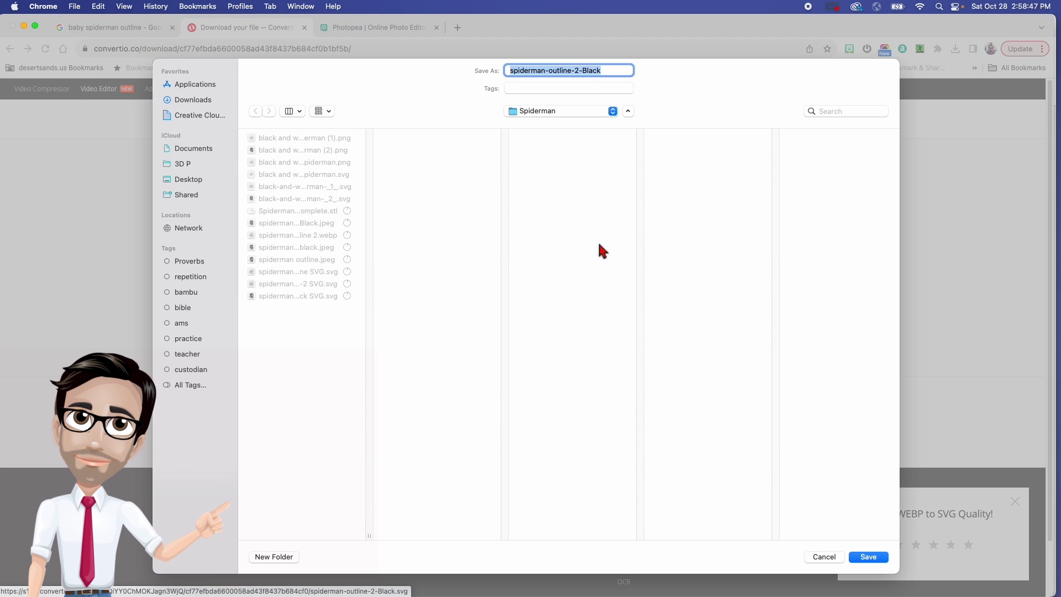
click(609, 74)
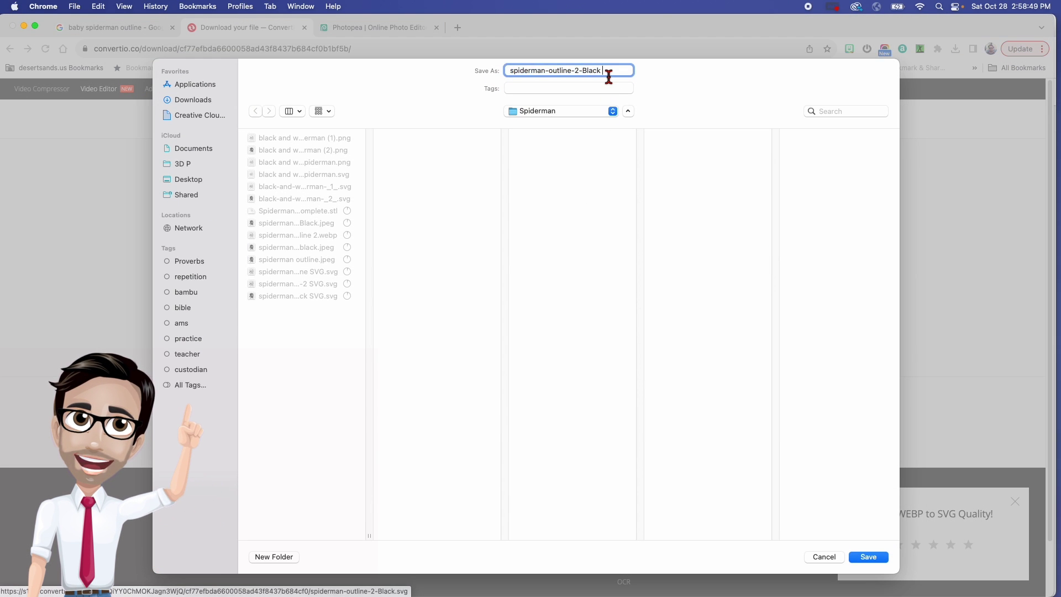
text(SVG)
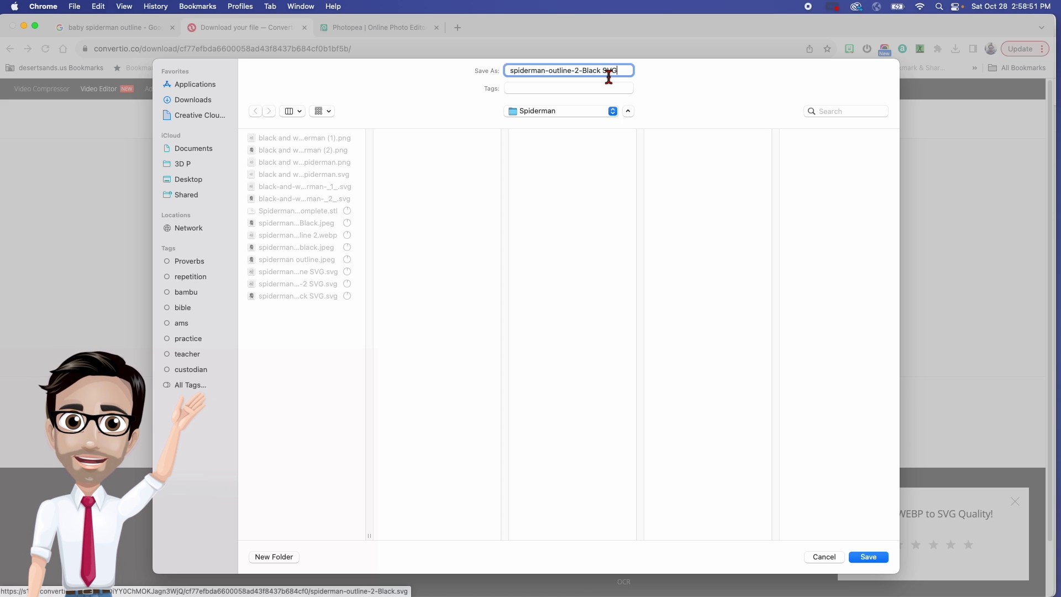
click(864, 558)
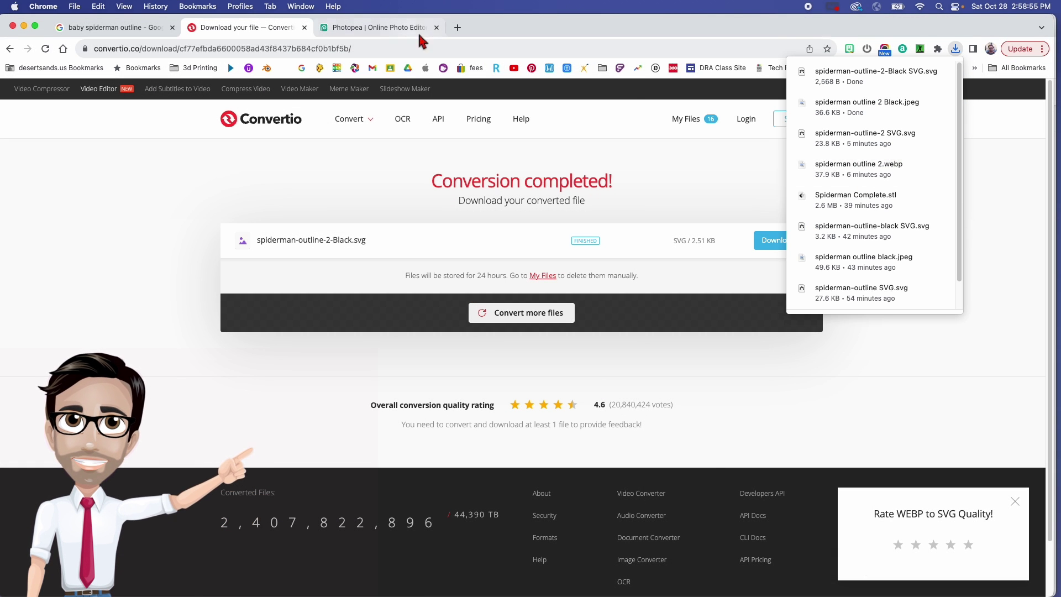
Open Tinkercad in a new browser tab and create a new 3D design from the designs collection
click(458, 27)
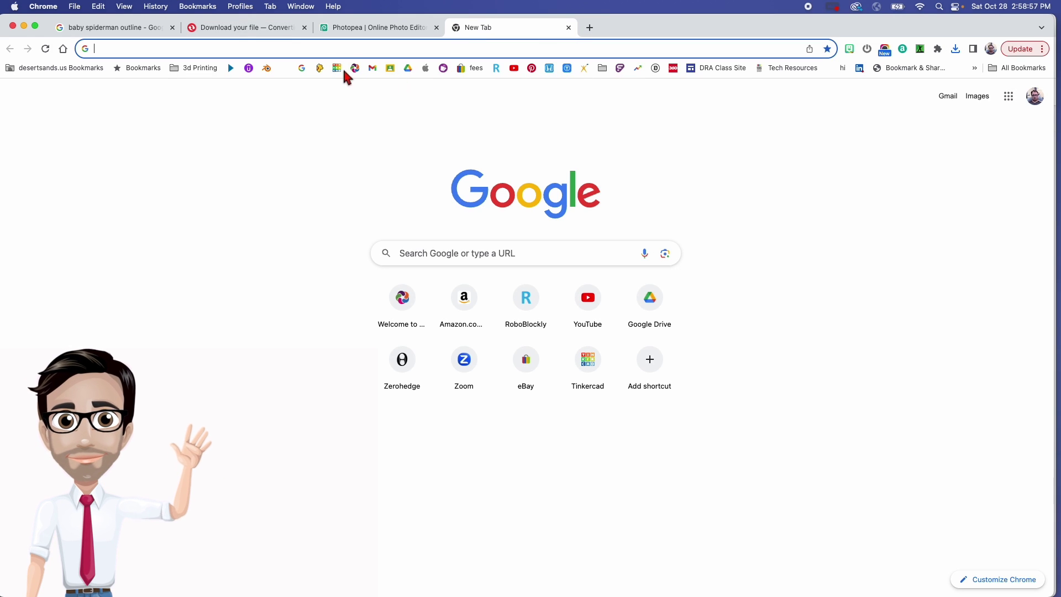
click(337, 68)
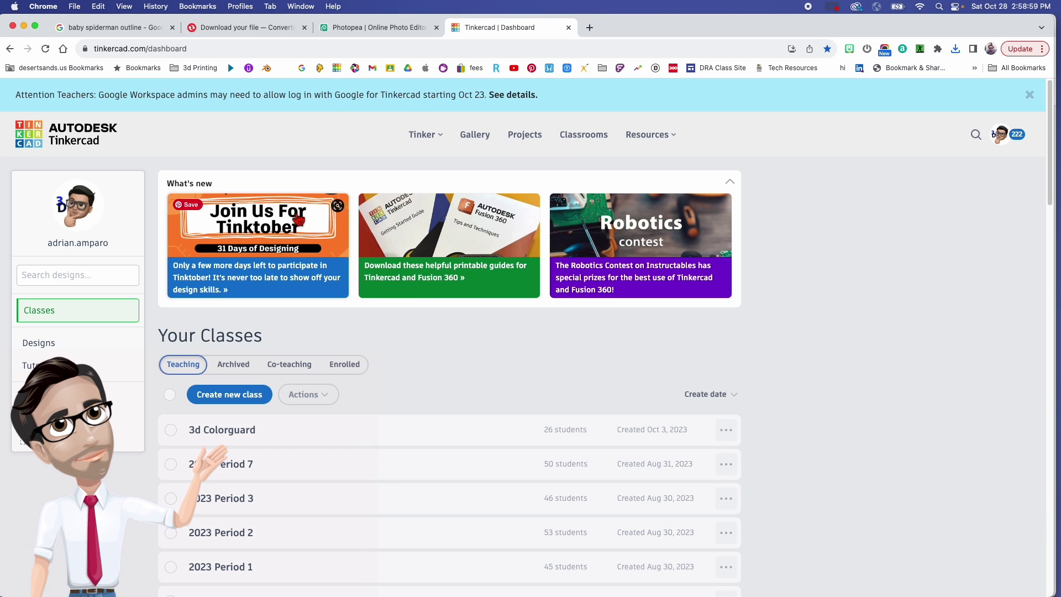
click(70, 351)
click(194, 366)
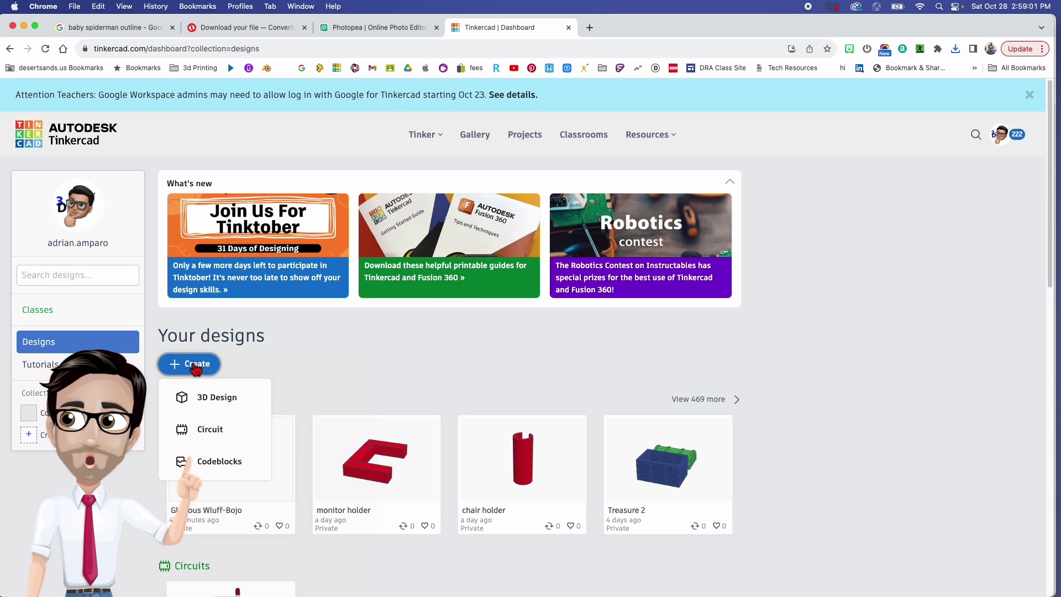
click(216, 396)
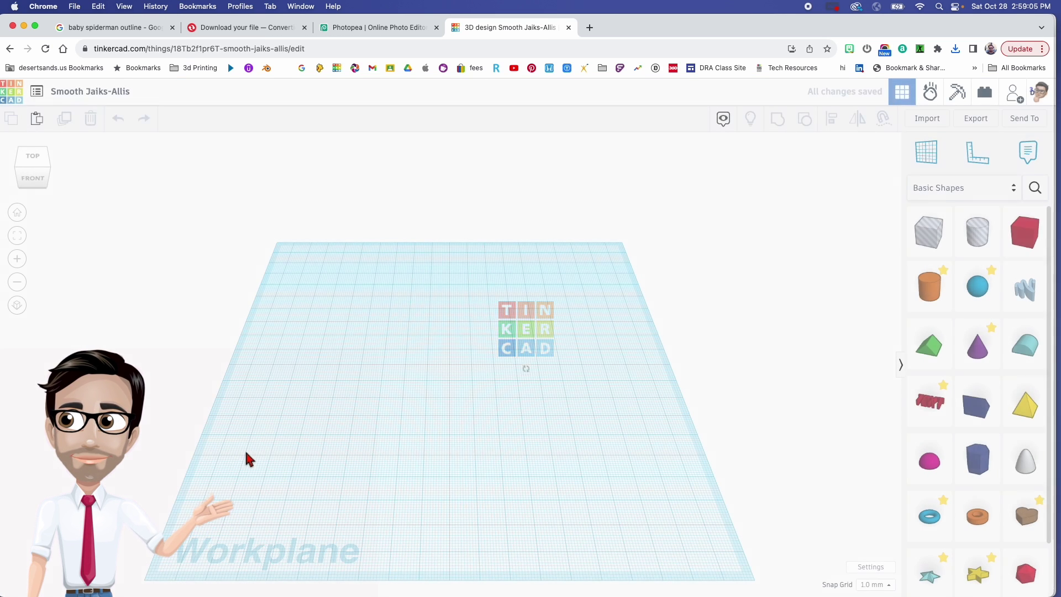
Rename the 3D design as "Spiderman"
click(114, 92)
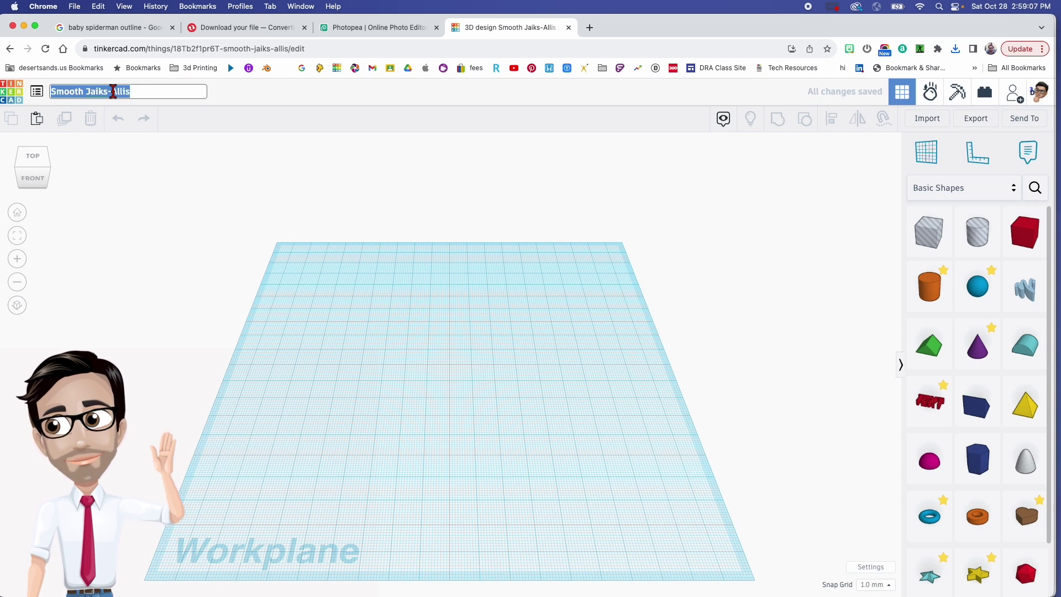
text(Spid)
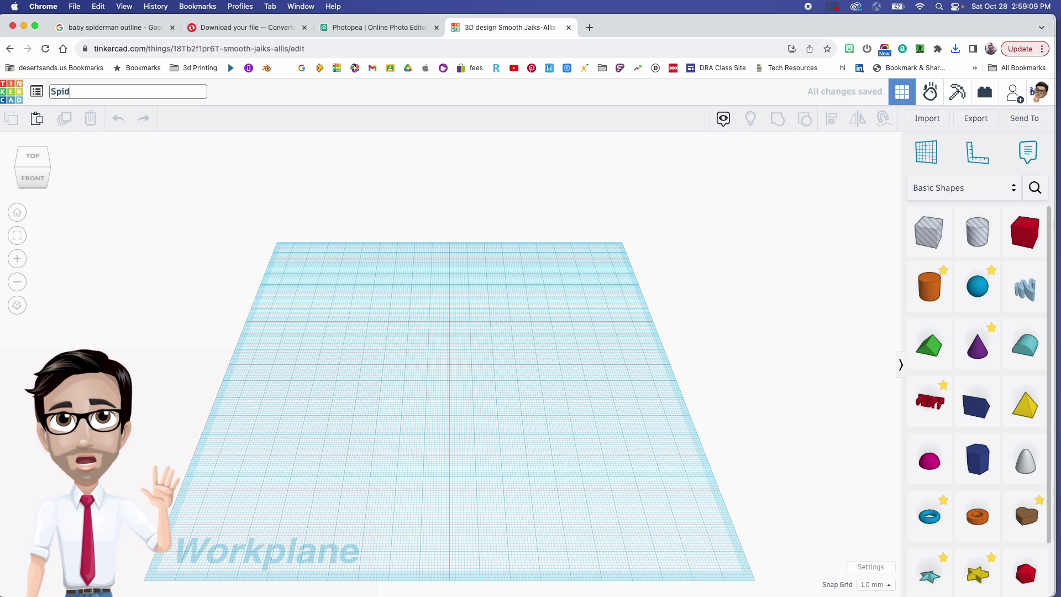
text(erman)
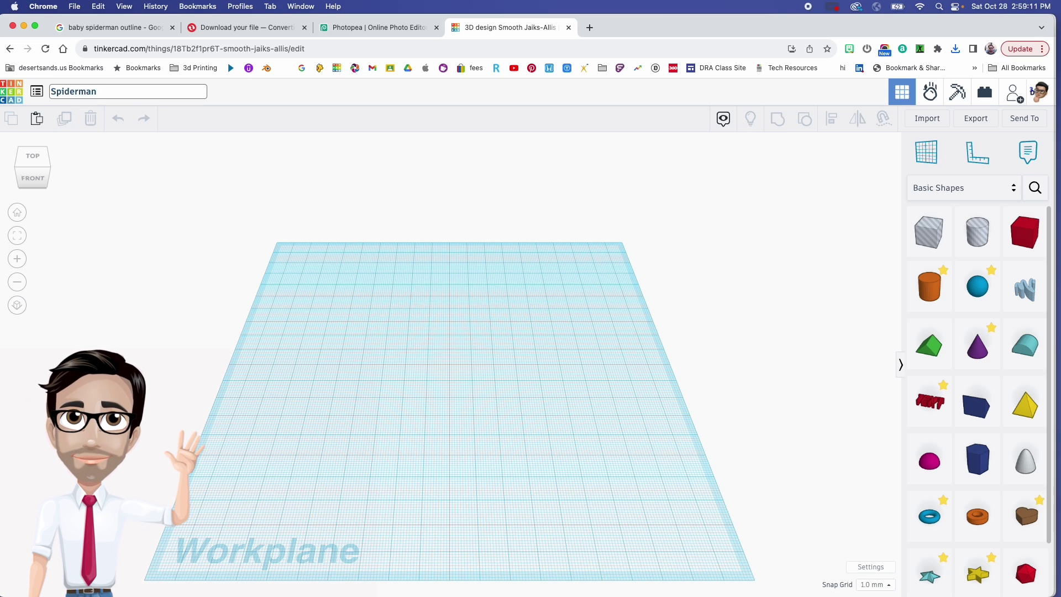
click(503, 395)
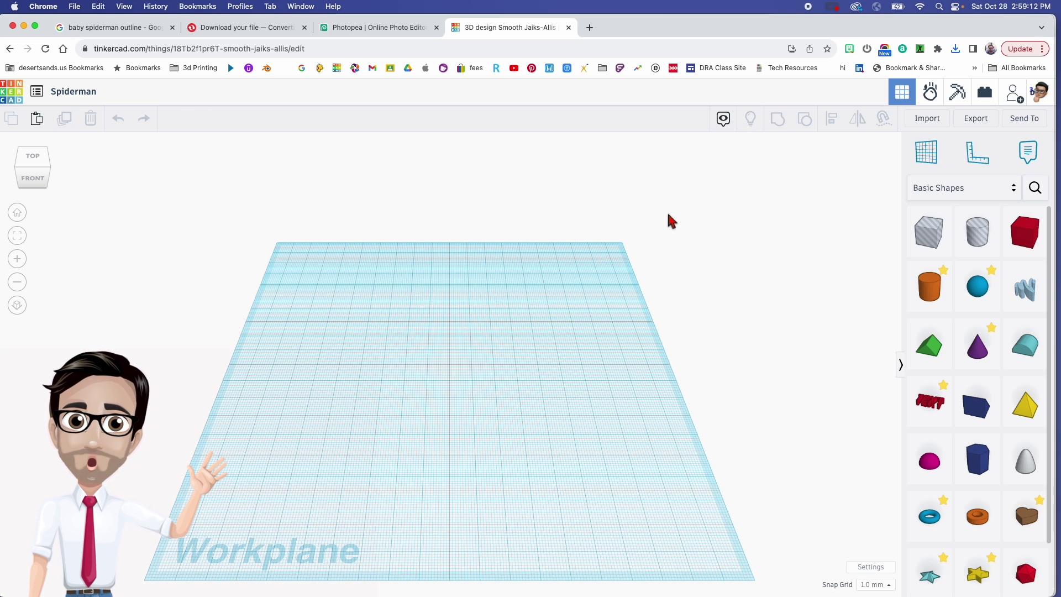
Import "spiderman-outline-2-Black SVG.svg" from the Spiderman folder, centered on the artboard with a length of 100
click(932, 122)
click(542, 338)
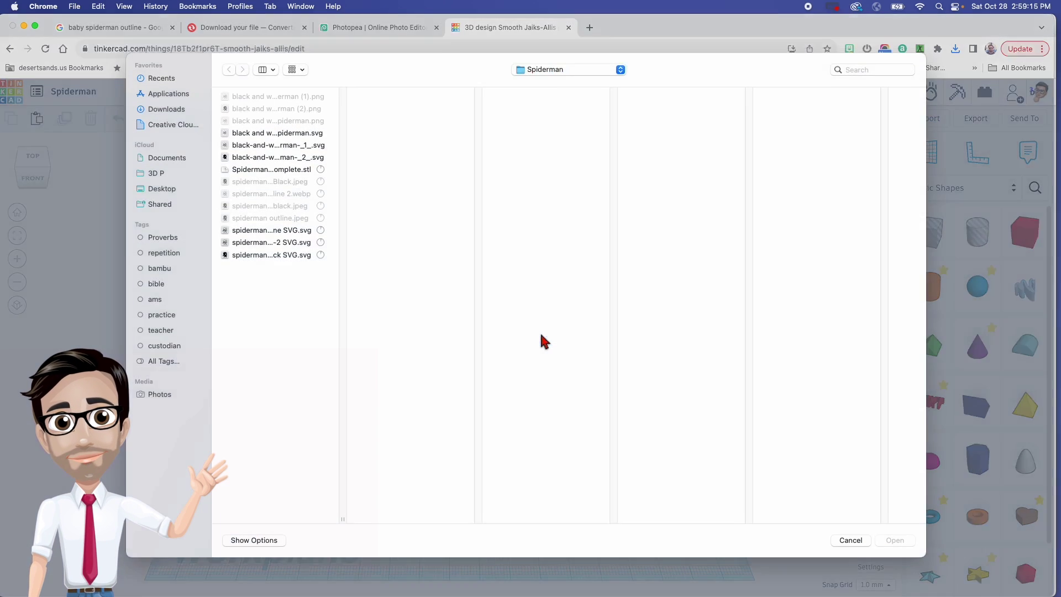
drag(343, 526, 486, 505)
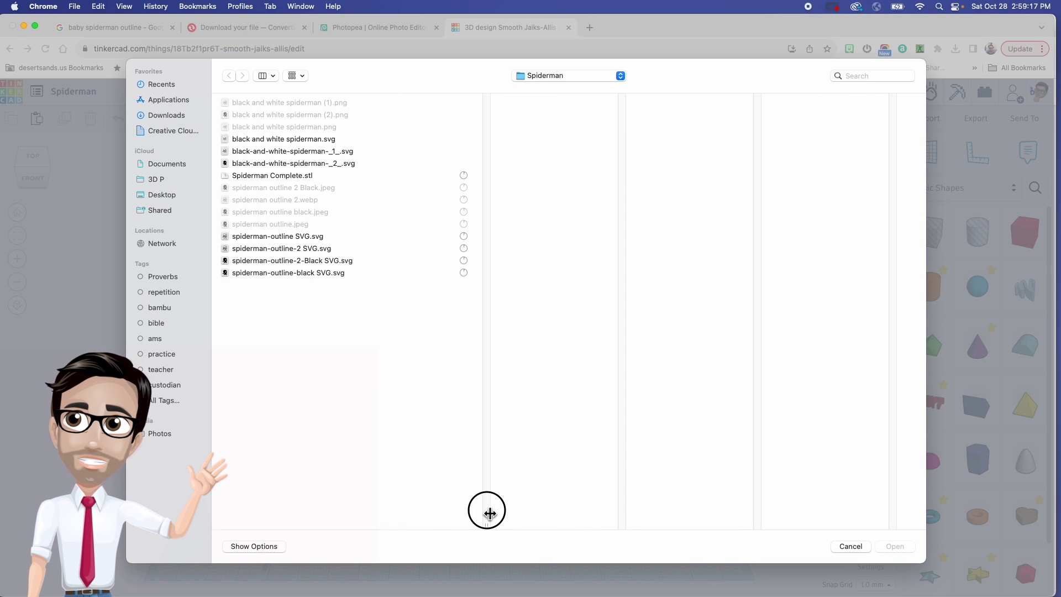
click(284, 262)
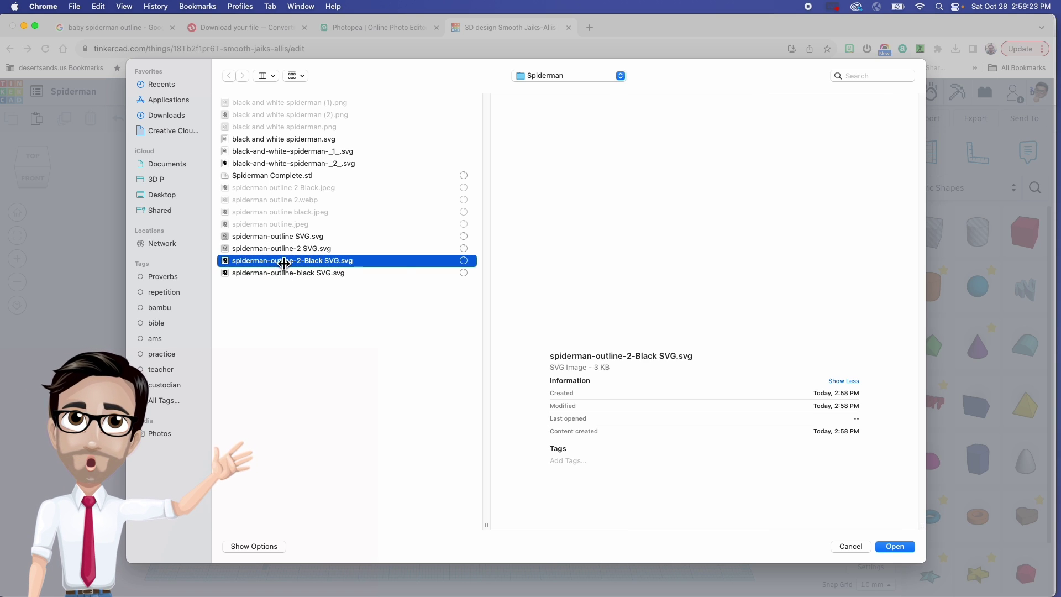
click(895, 548)
drag(507, 412, 468, 414)
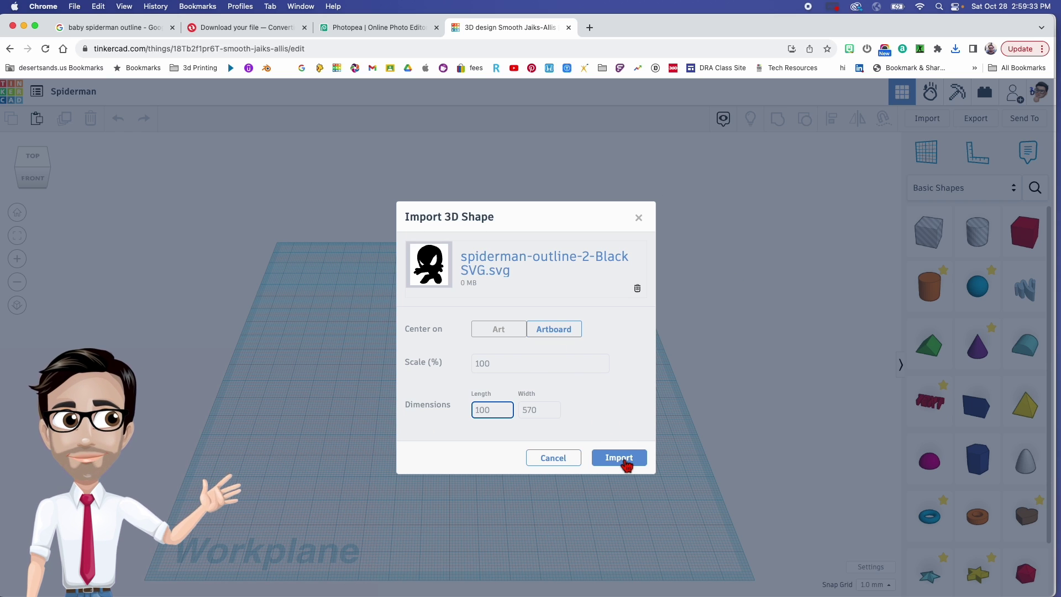
click(627, 464)
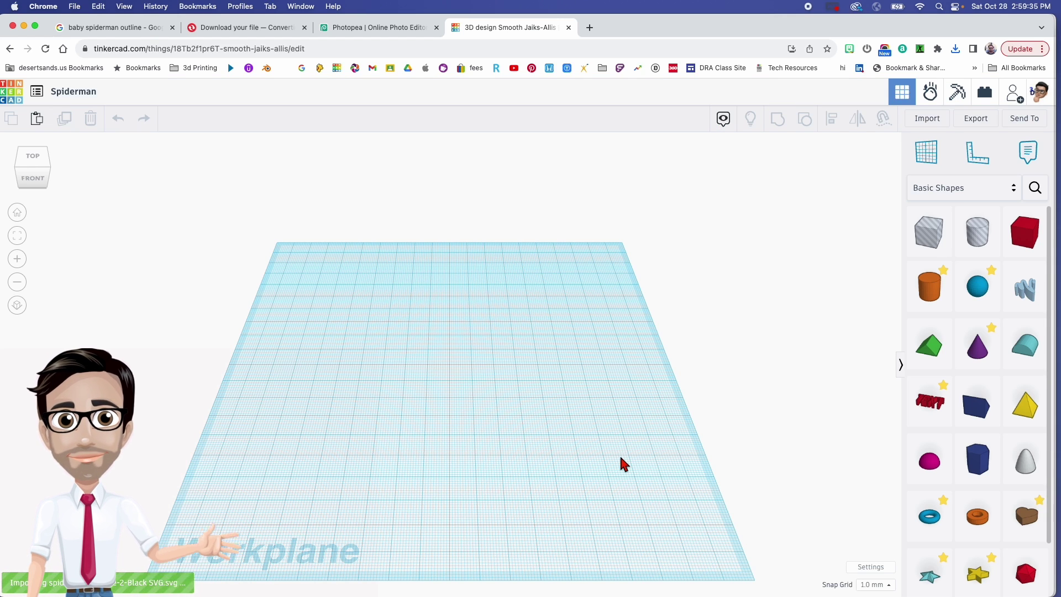
Set the imported silhouette's height to 4 mm
click(499, 427)
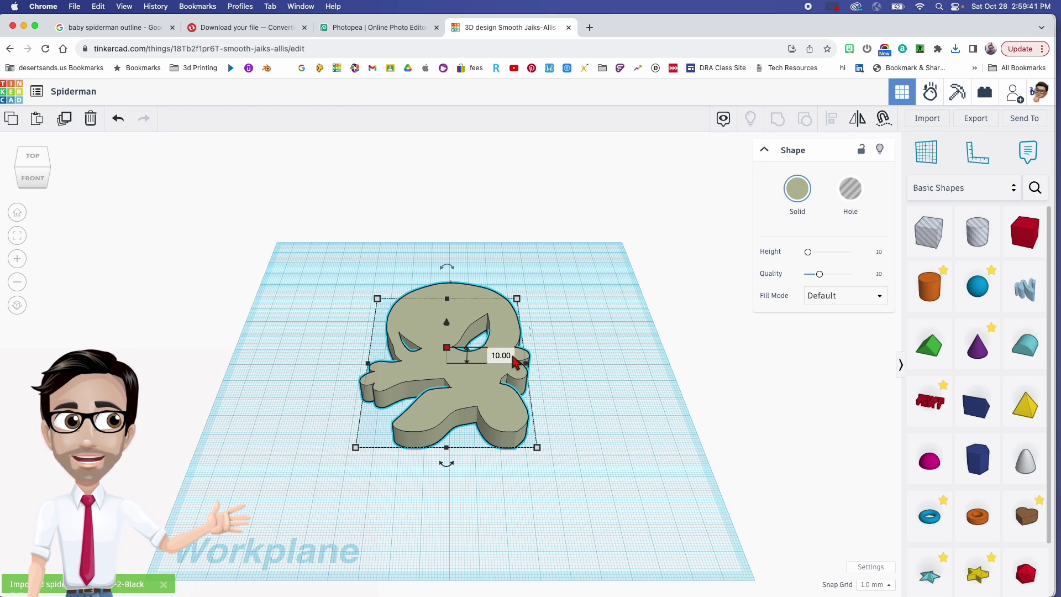
click(503, 356)
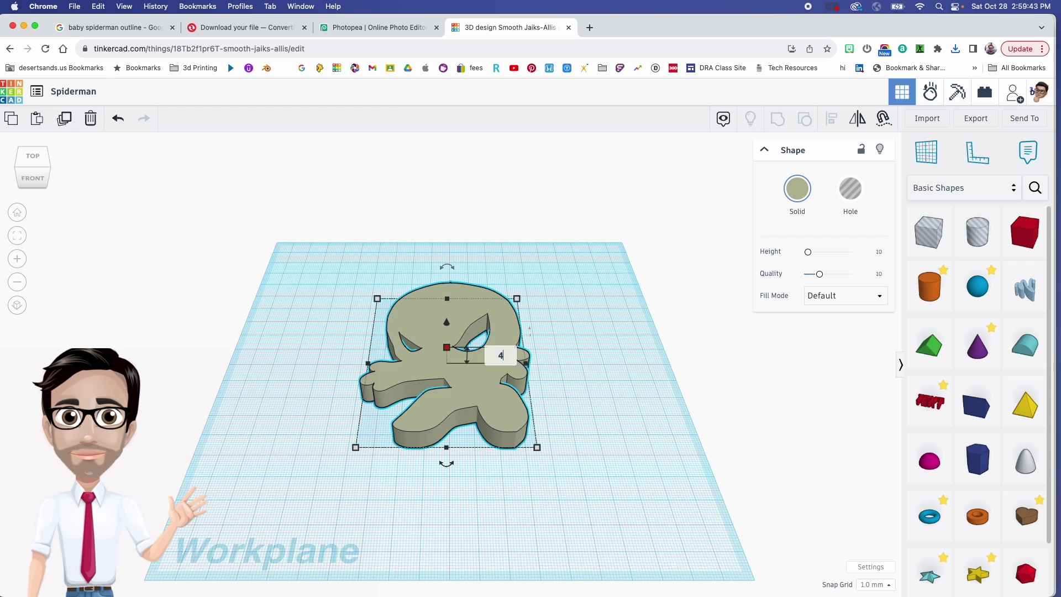
text(4)
key(Return)
click(581, 368)
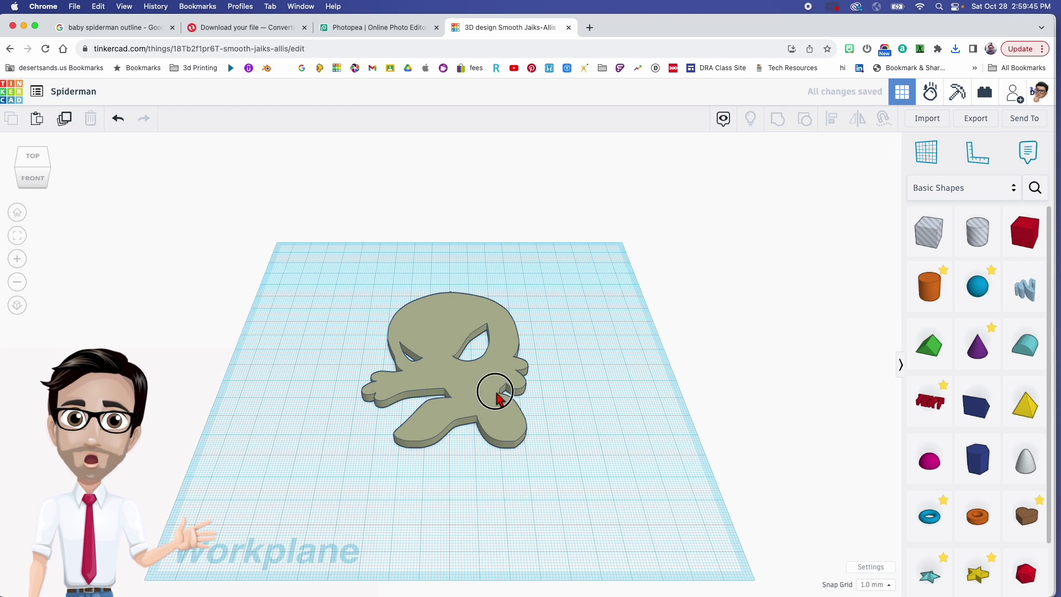
Color the Spiderman silhouette with the bright red preset
click(497, 393)
click(798, 189)
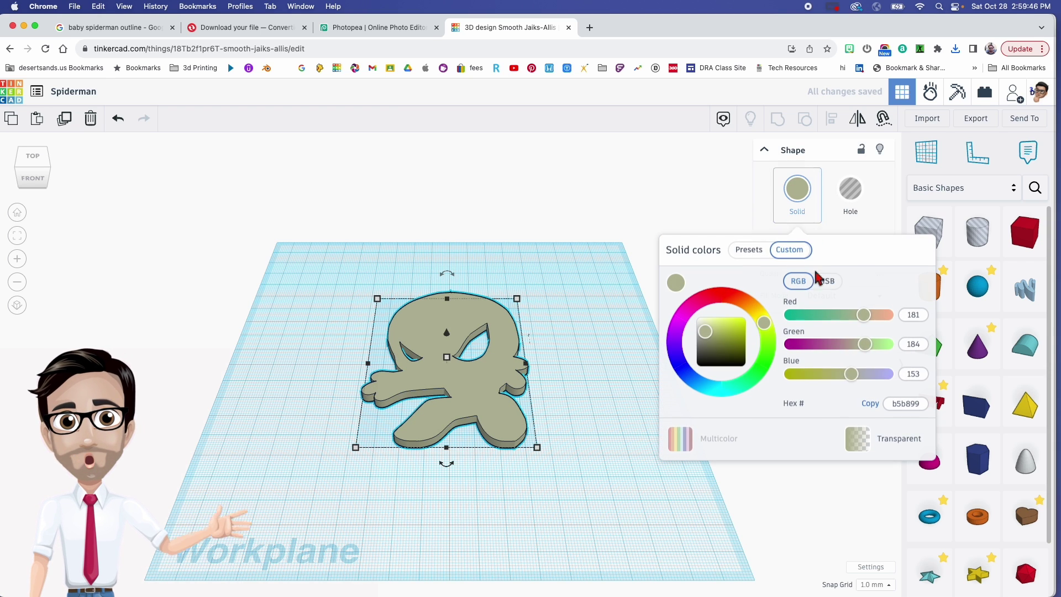
click(749, 249)
click(675, 306)
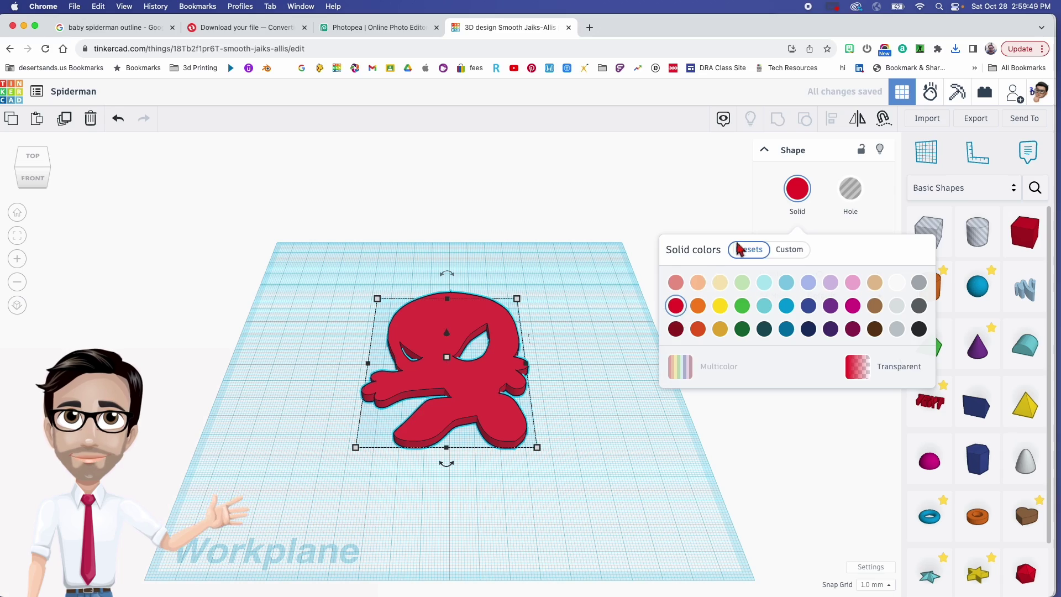
Import "spiderman-outline-2 SVG.svg" from the Spiderman folder, centered on the artboard with a length of 100
right_drag(575, 326, 575, 389)
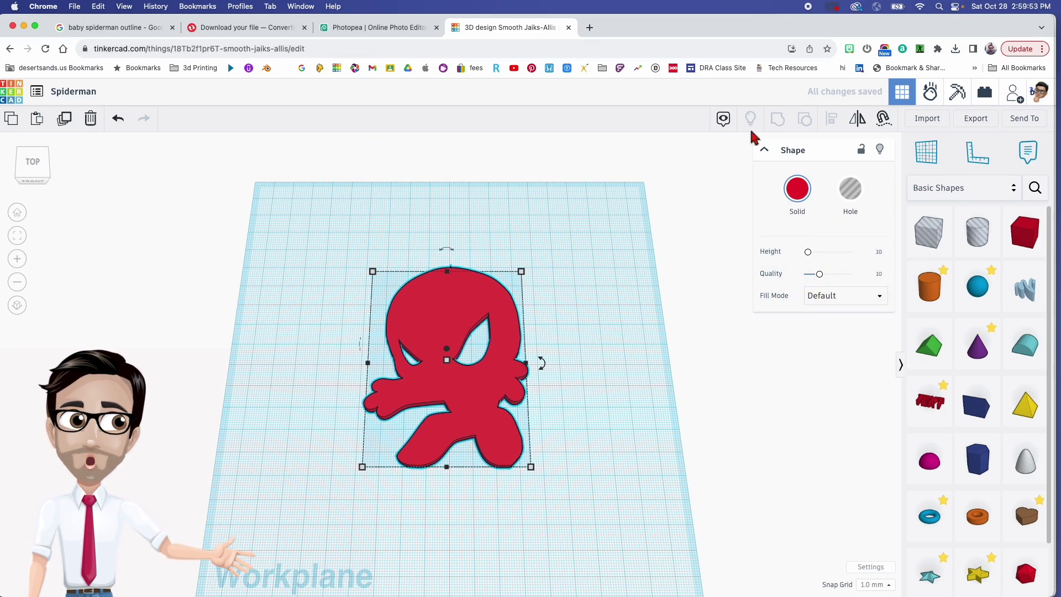
click(923, 119)
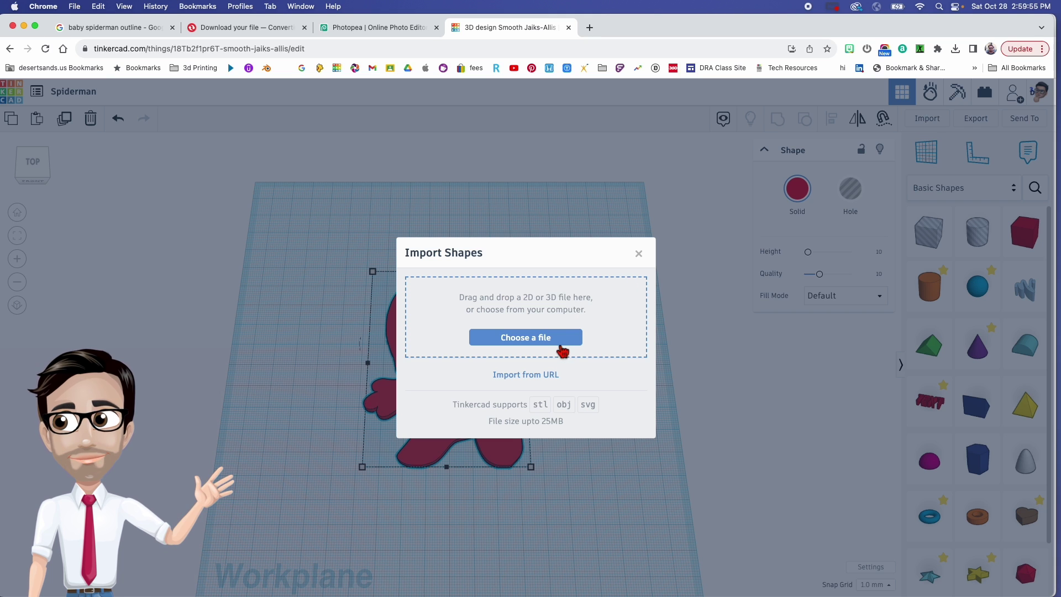
click(561, 345)
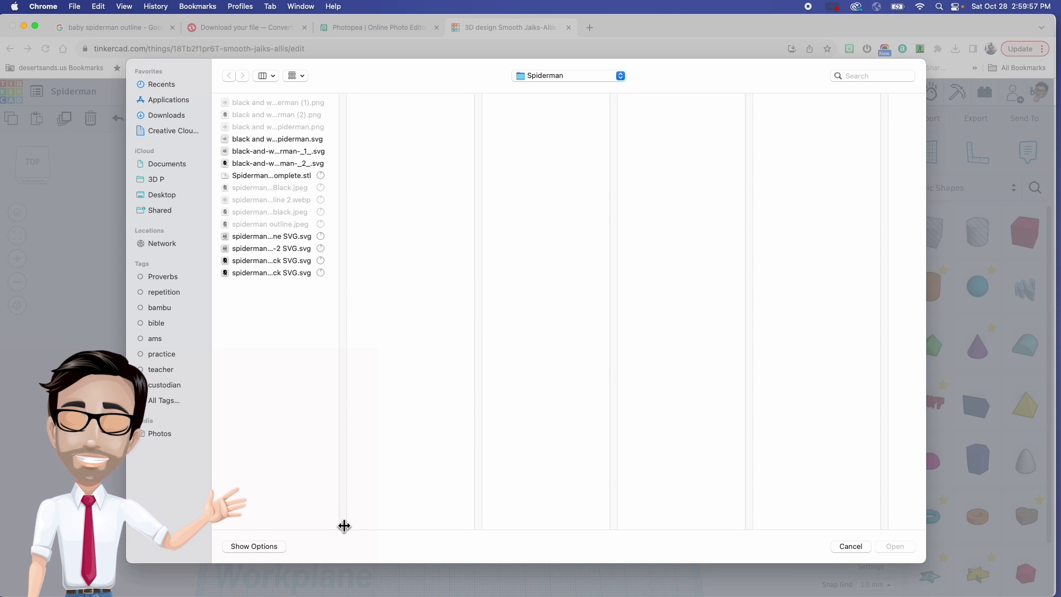
drag(343, 526, 453, 525)
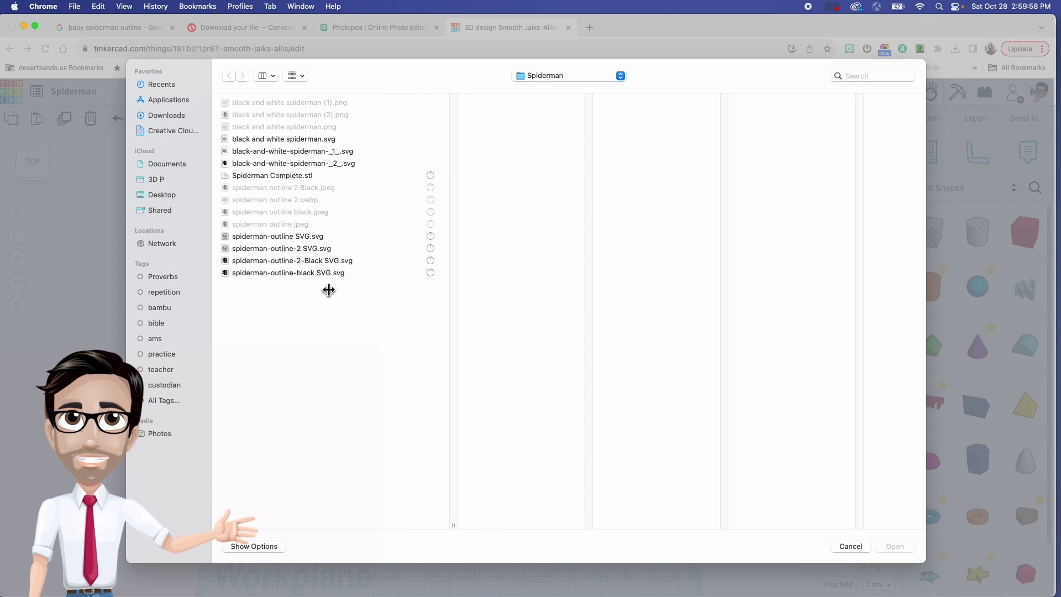
click(308, 251)
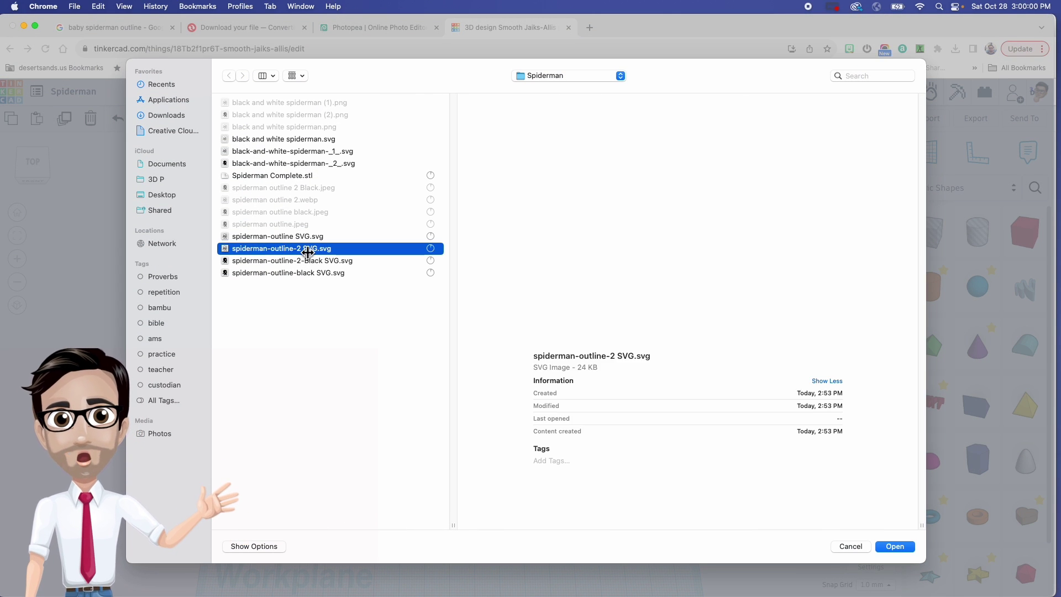
click(889, 547)
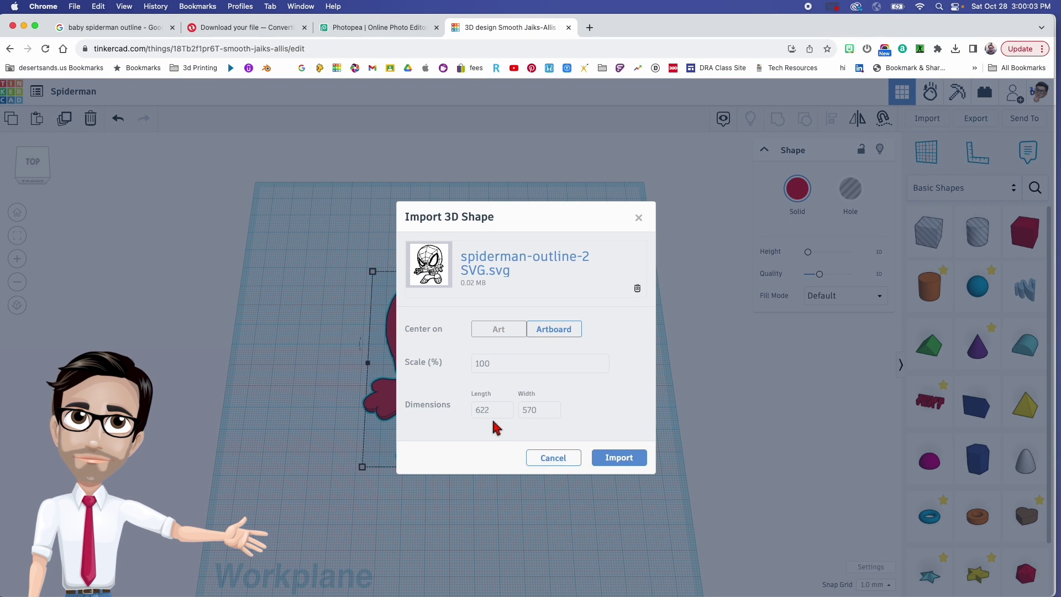
click(449, 409)
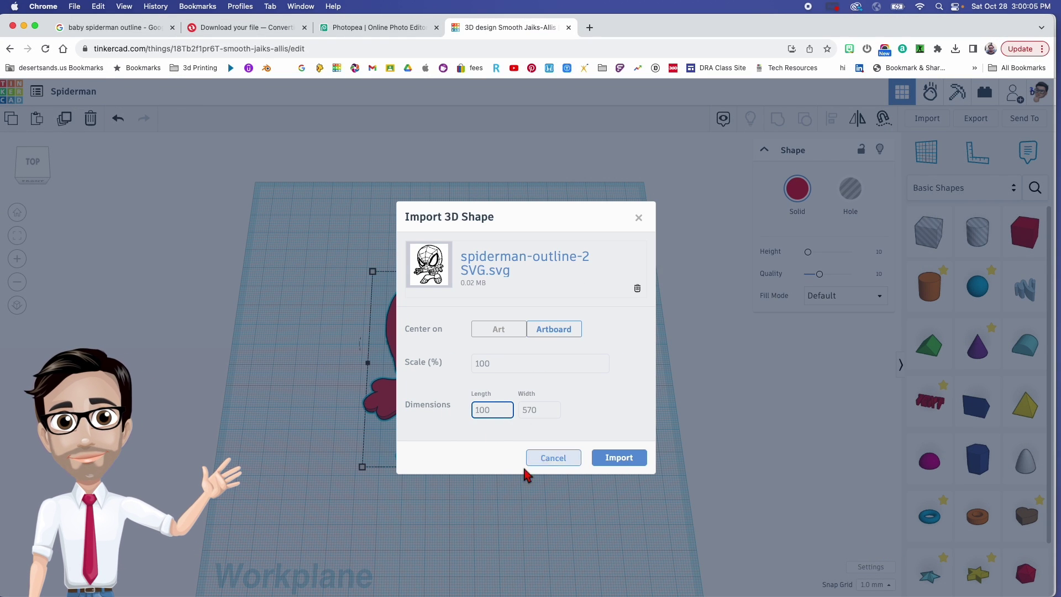
click(613, 462)
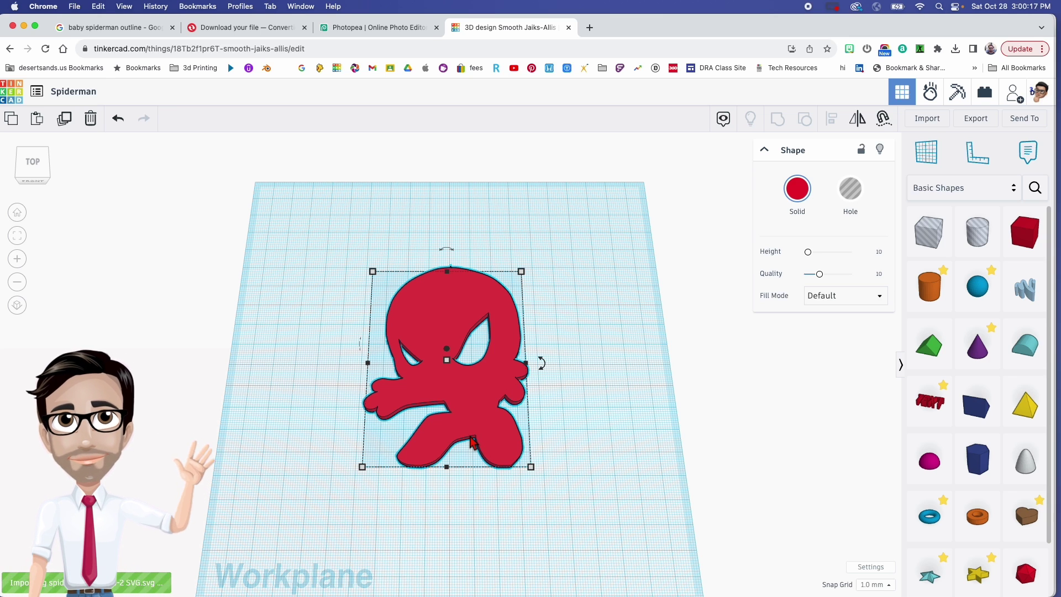
Color the imported web outline with the black preset
scroll(472, 442, up, 5)
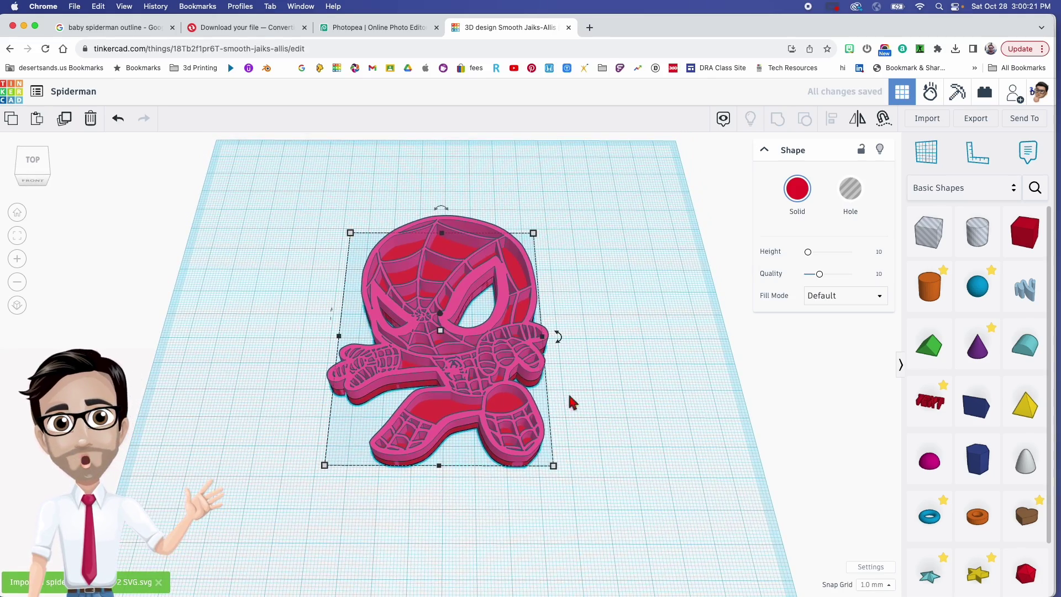
right_drag(572, 402, 591, 450)
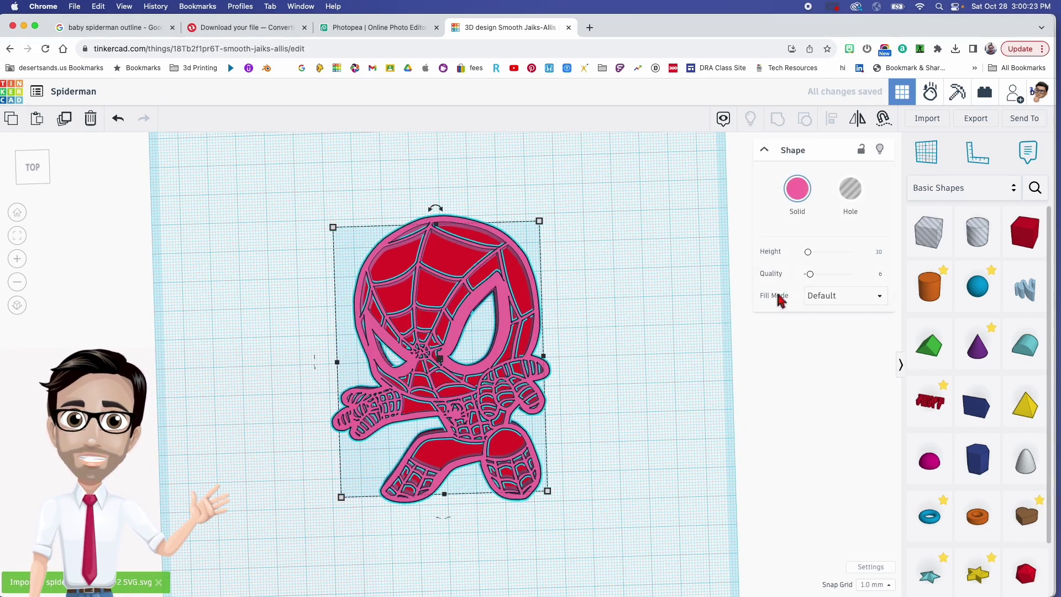
click(798, 190)
click(749, 249)
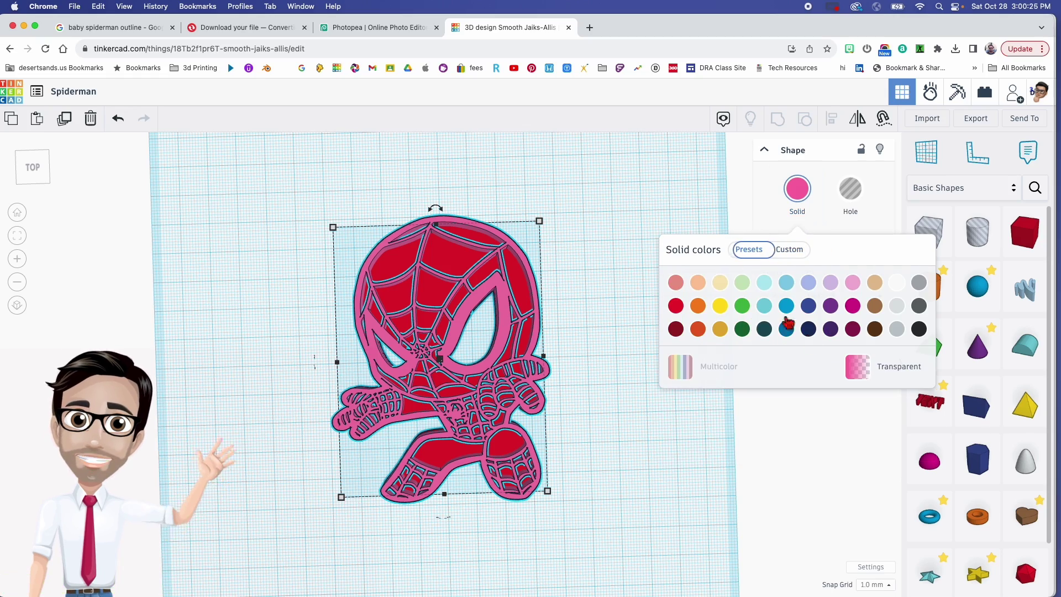
click(919, 330)
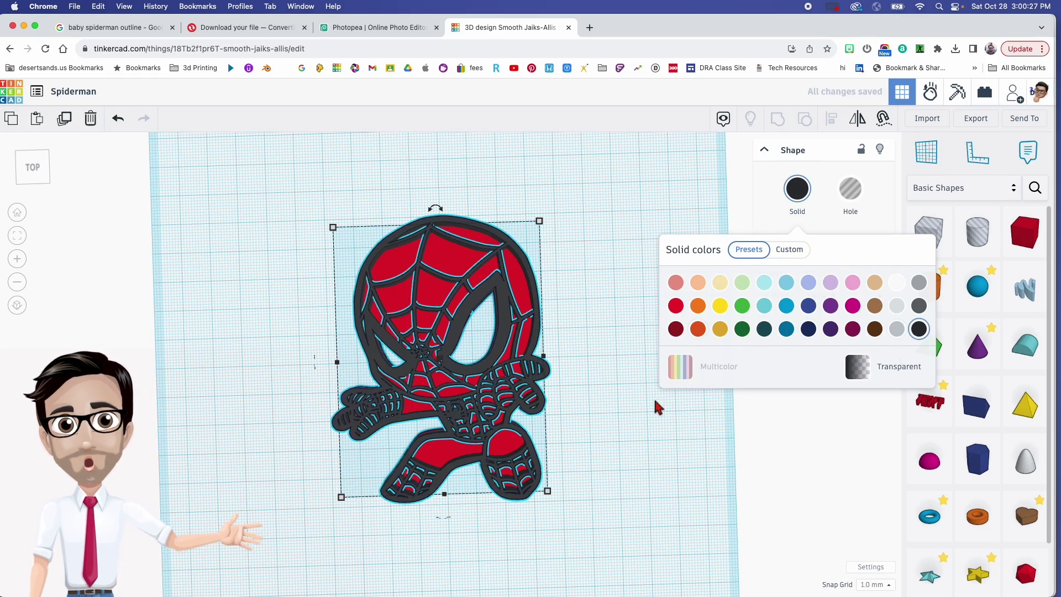
Set the black outline's height to 5 mm and check the red silhouette's height
right_drag(656, 408, 482, 330)
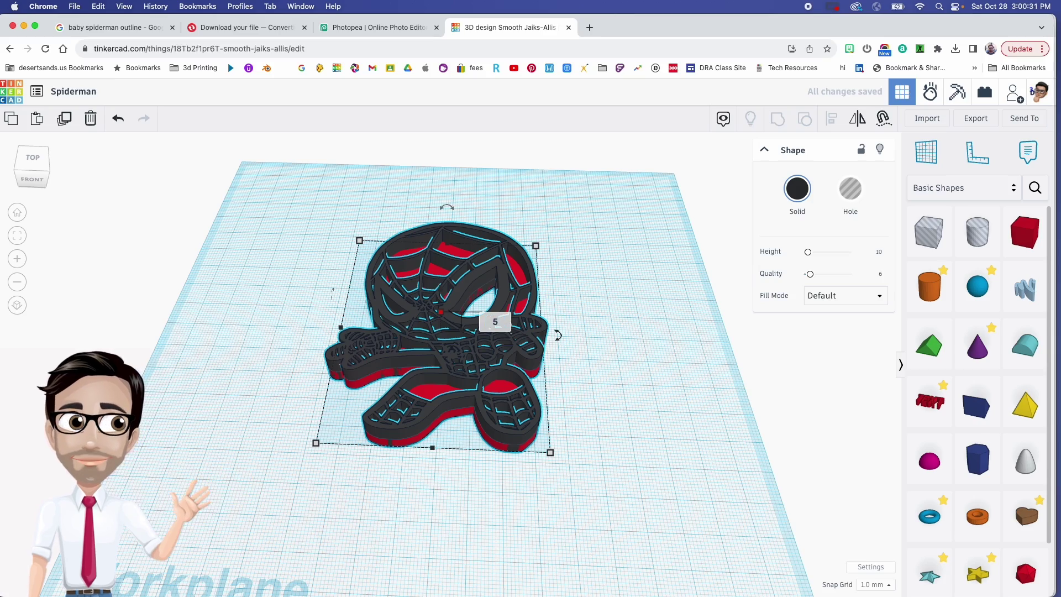
right_drag(498, 332, 485, 377)
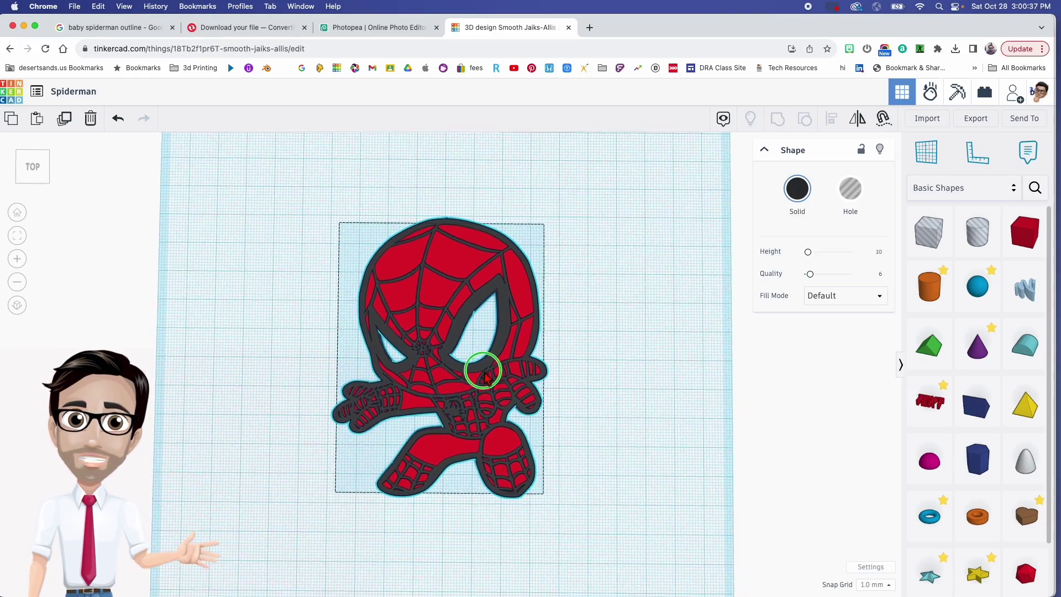
click(588, 356)
right_drag(588, 355, 581, 289)
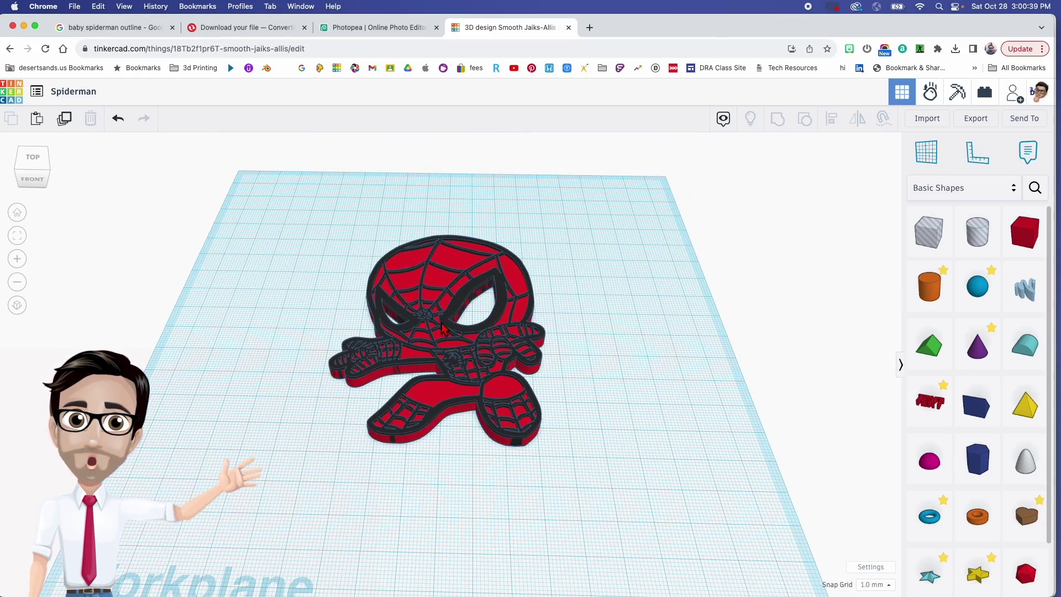
click(443, 327)
scroll(444, 328, up, 3)
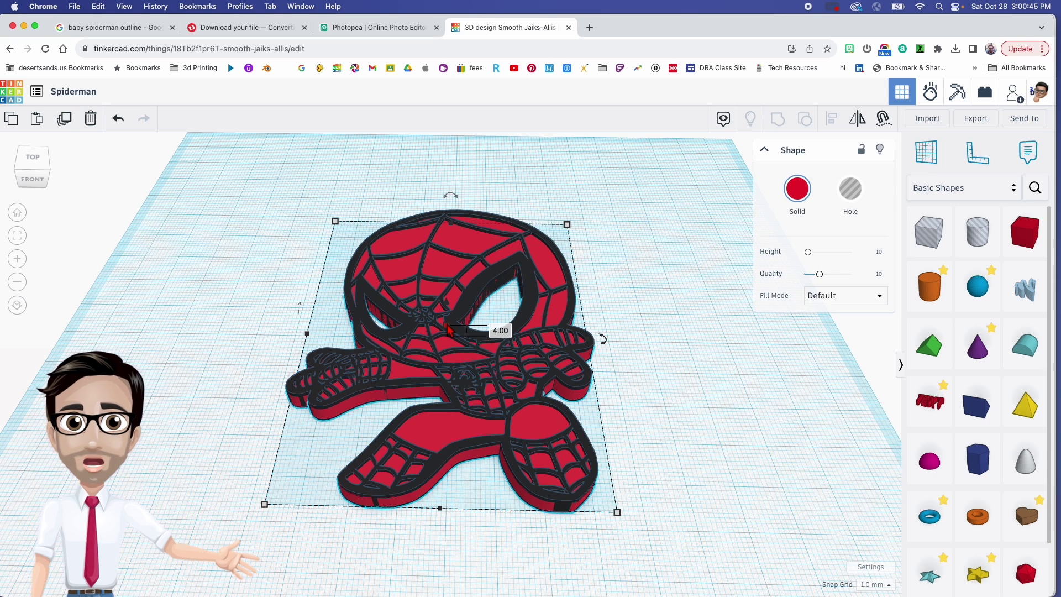
click(685, 329)
Add a cylinder with 64 sides and a height of 3 mm beside Spiderman's head
click(929, 286)
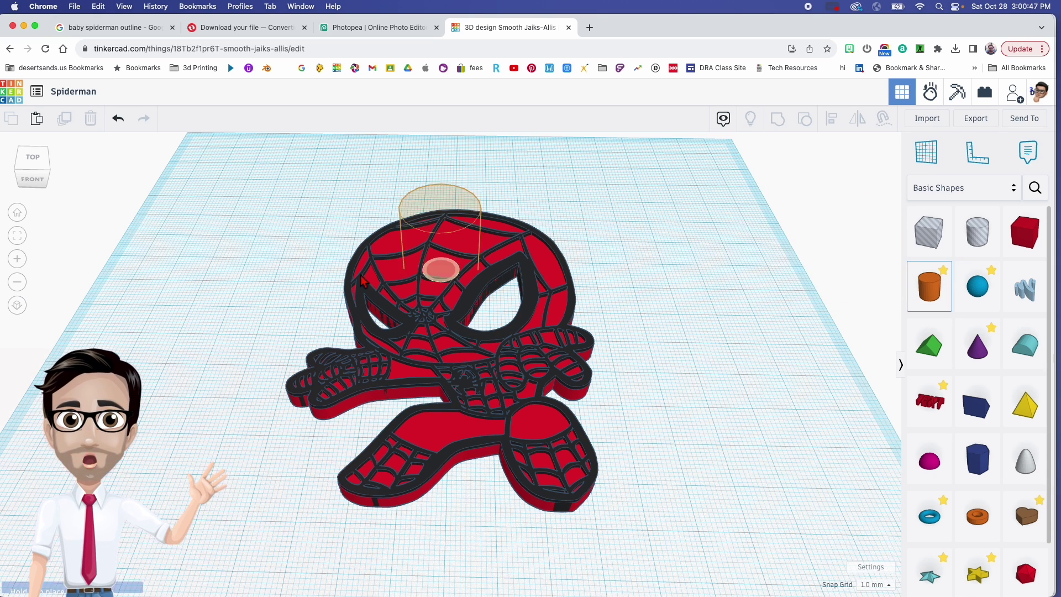
click(286, 291)
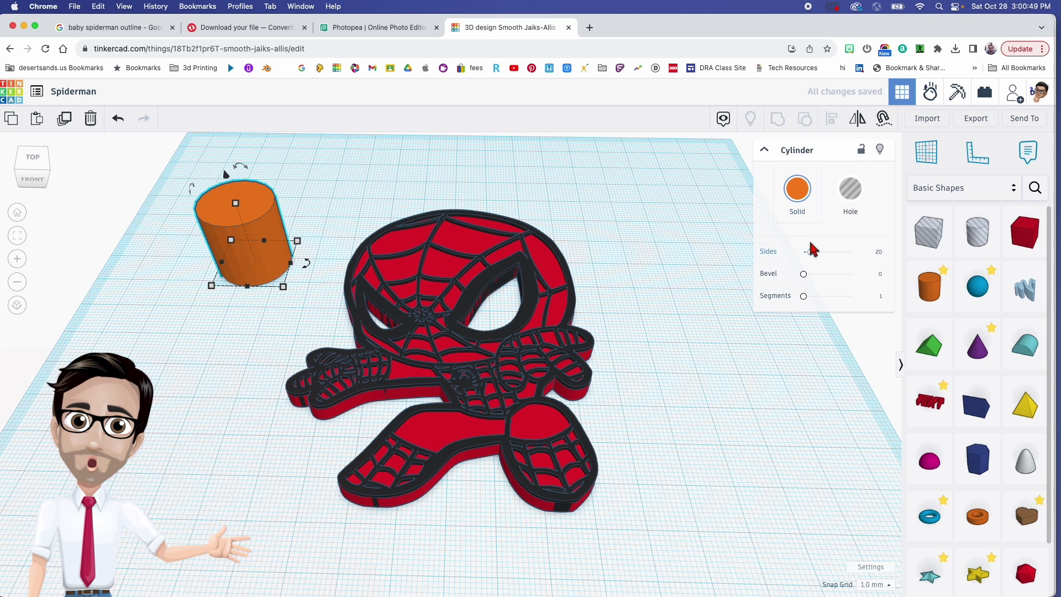
drag(817, 259, 919, 249)
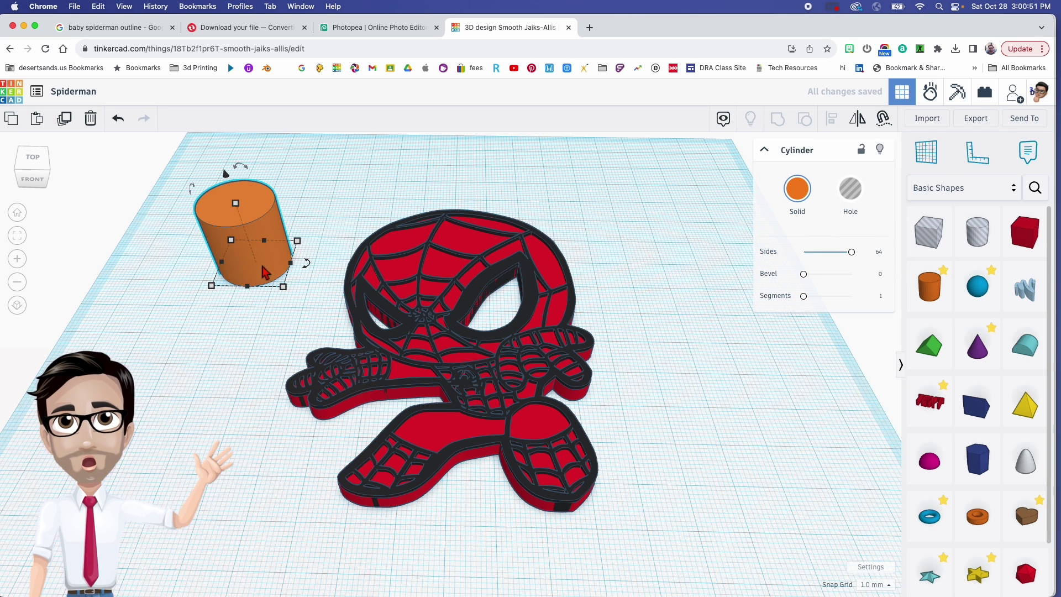
click(299, 235)
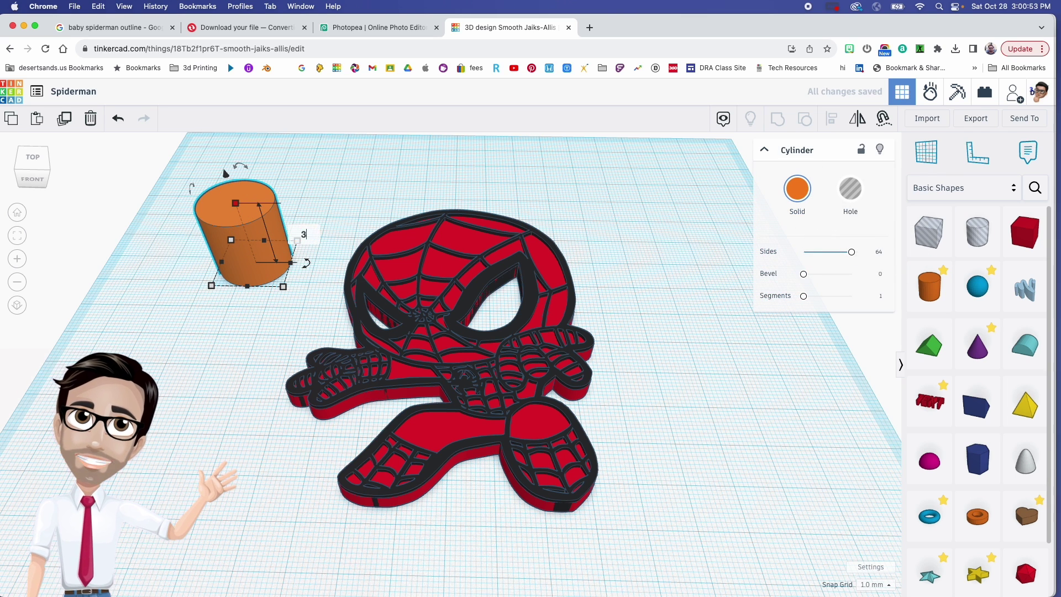
key(Return)
drag(257, 270, 273, 307)
Color the cylinder with the white preset and move it onto Spiderman's head behind the eye on the smaller side
click(806, 202)
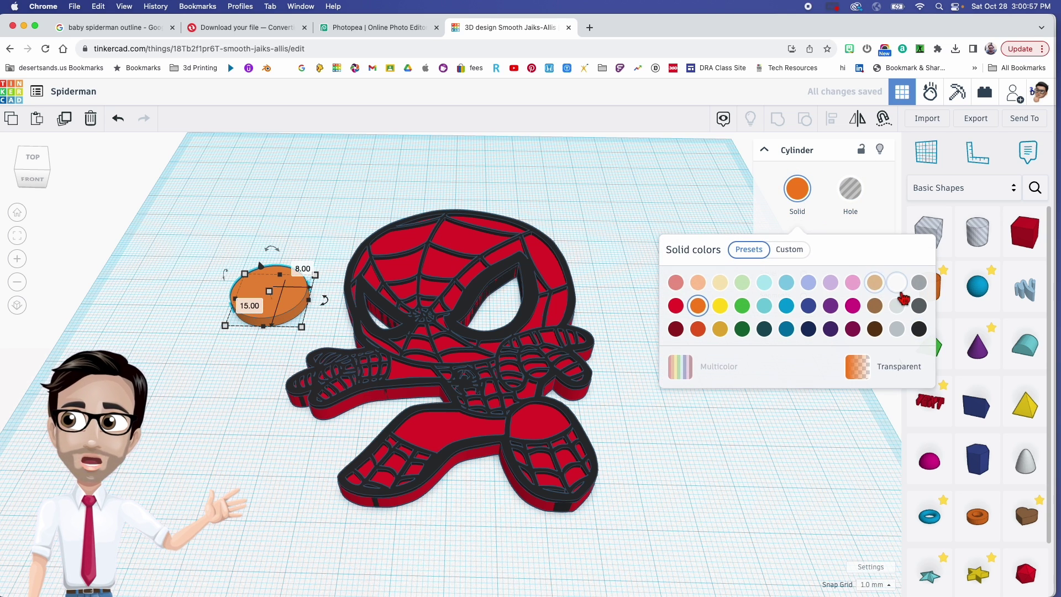
click(897, 278)
drag(284, 304, 421, 315)
right_drag(260, 297, 265, 337)
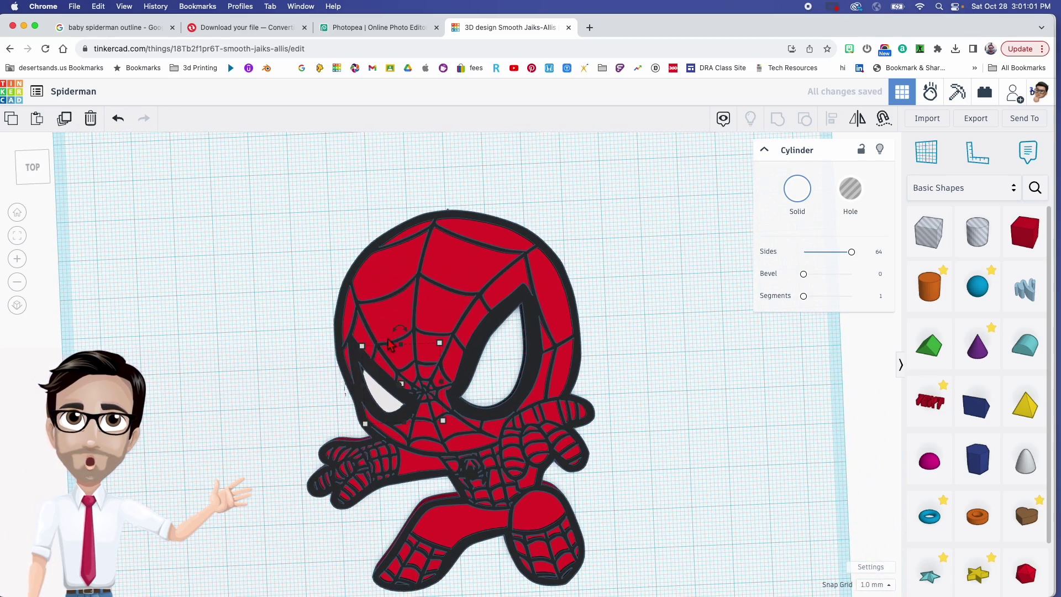
Enlarge the white cylinder to about 48 by 41 mm so it spans both eye openings
drag(362, 346, 364, 320)
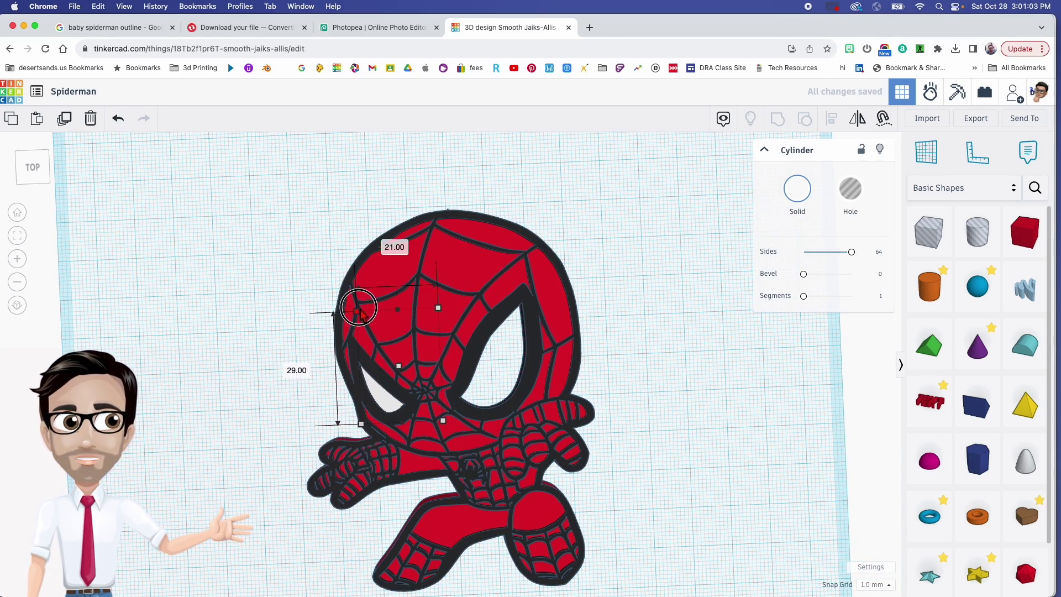
right_drag(256, 379, 282, 374)
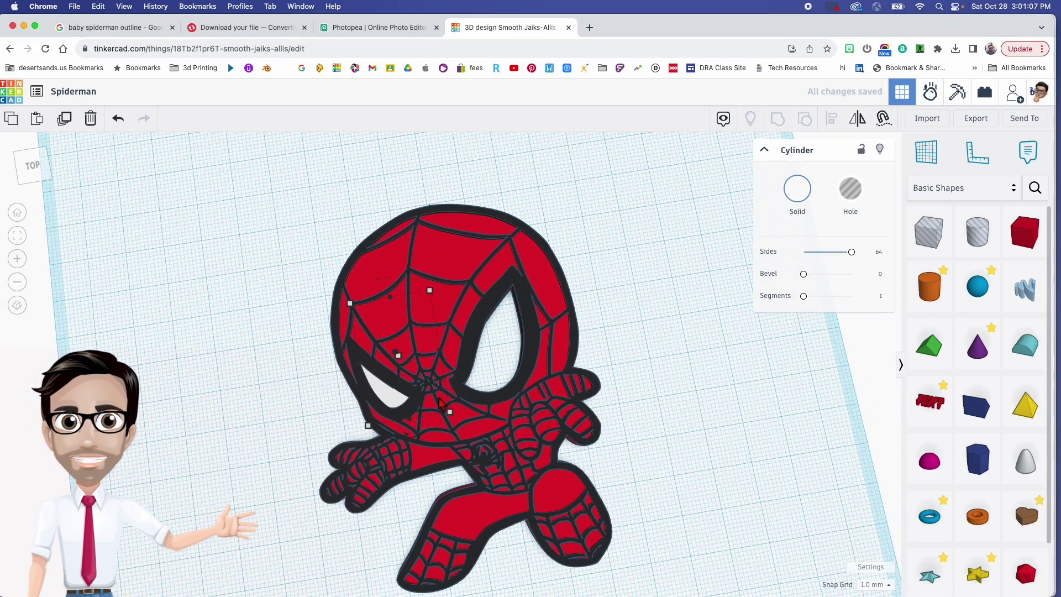
drag(454, 415, 542, 409)
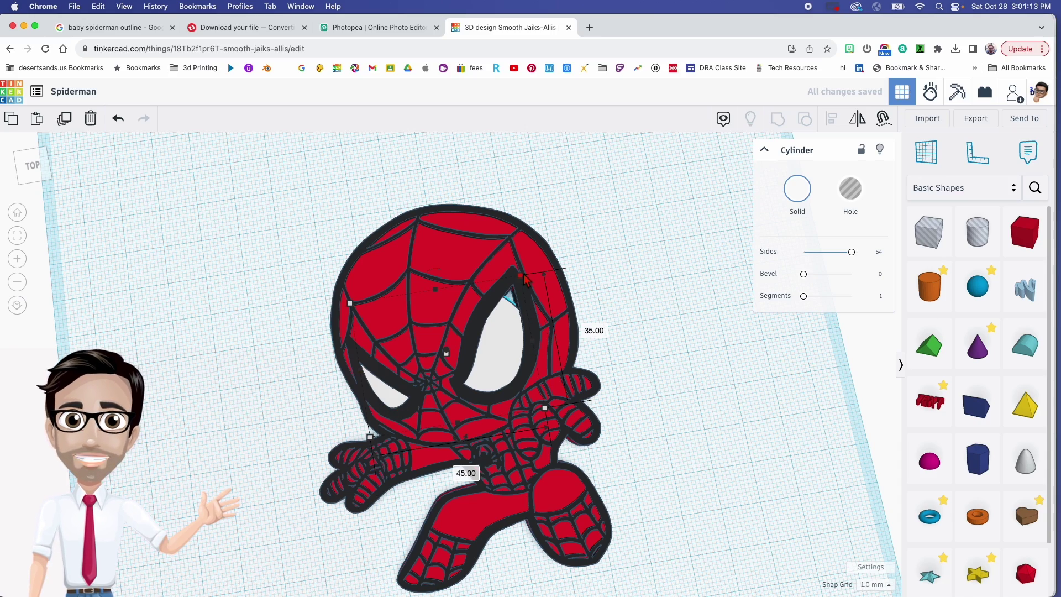
drag(525, 279, 528, 250)
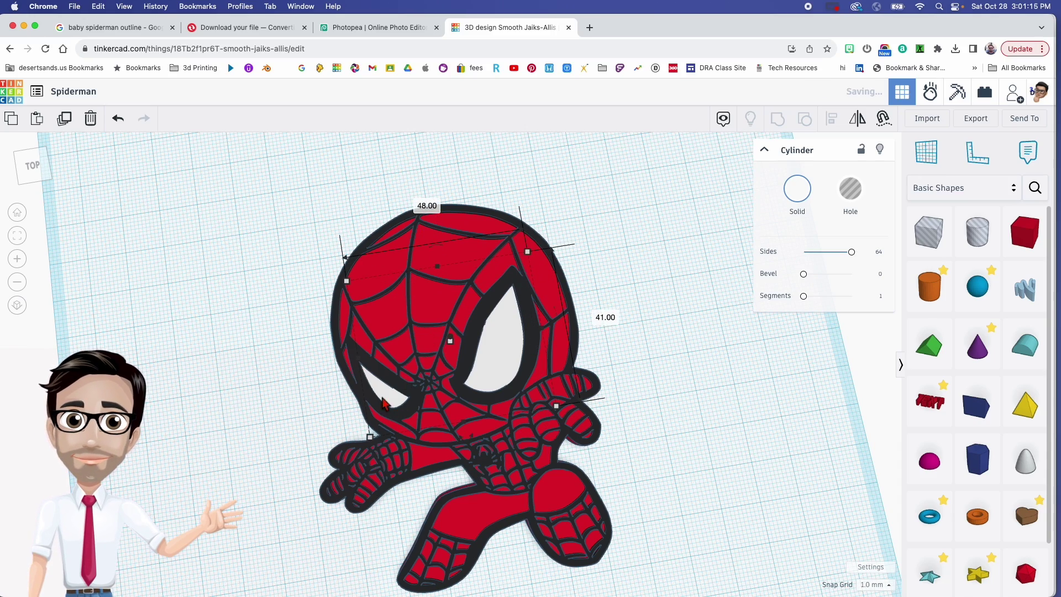
Inspect both eye openings up close and from several angles to check that the white cylinder fills them
scroll(303, 422, up, 10)
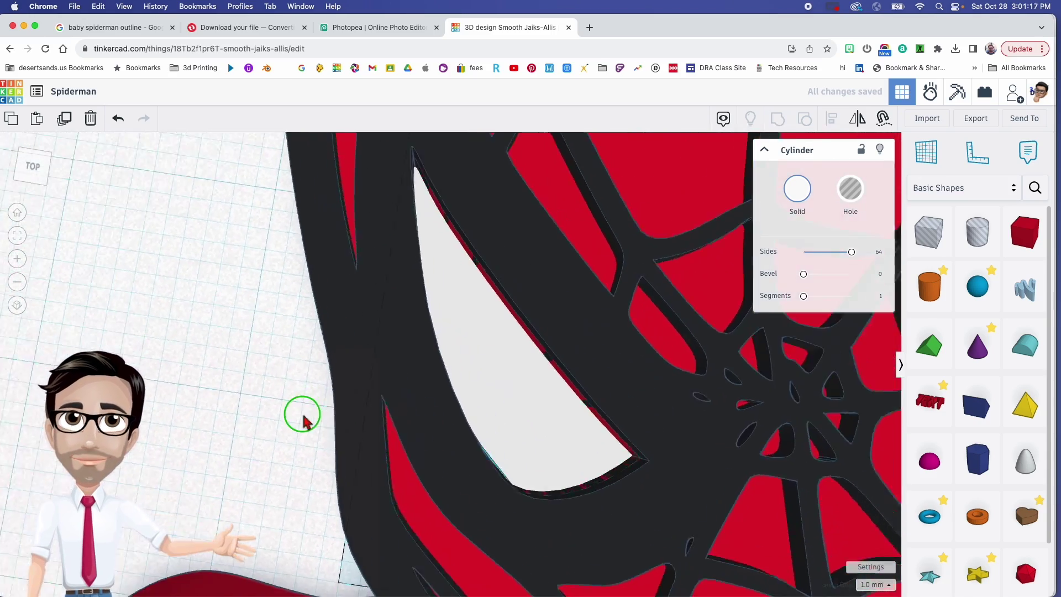
right_drag(303, 421, 542, 362)
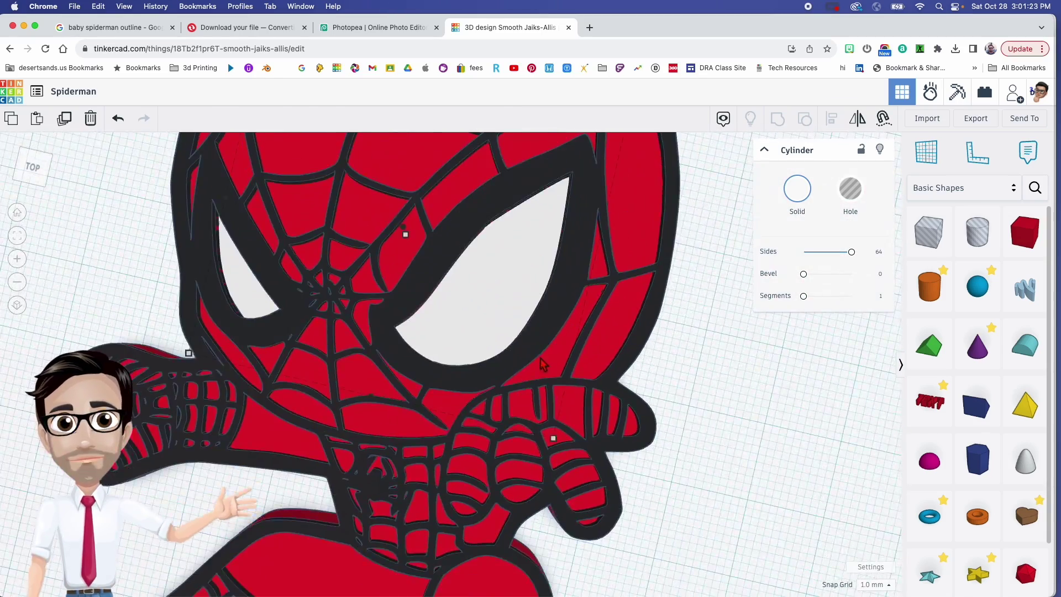
scroll(542, 362, down, 6)
right_drag(634, 362, 611, 428)
scroll(611, 429, up, 4)
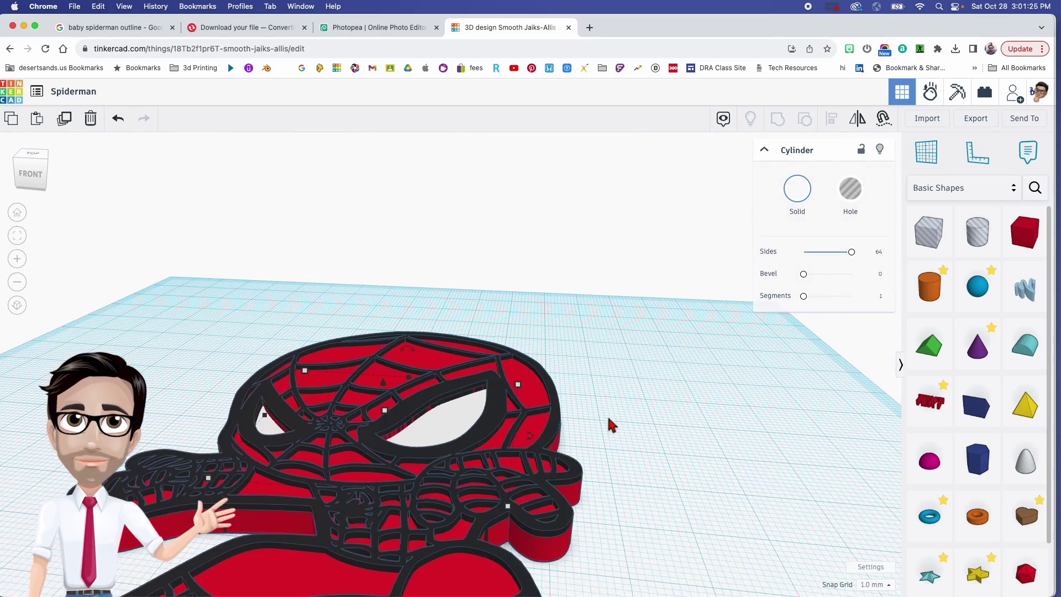
scroll(611, 429, down, 3)
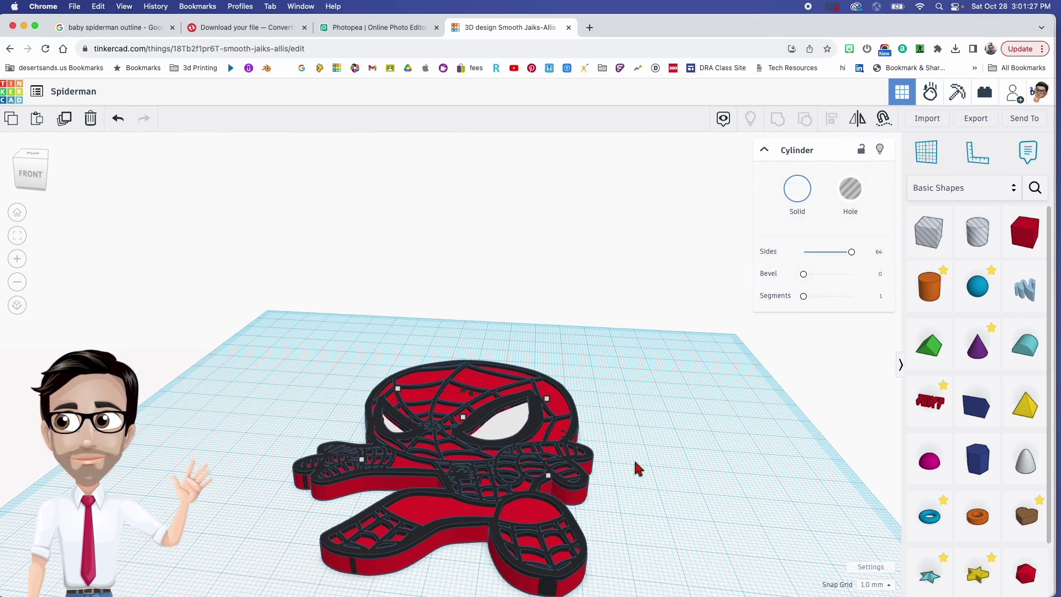
mouse_move(635, 466)
right_down()
mouse_move(635, 488)
mouse_move(628, 467)
mouse_move(625, 482)
right_up()
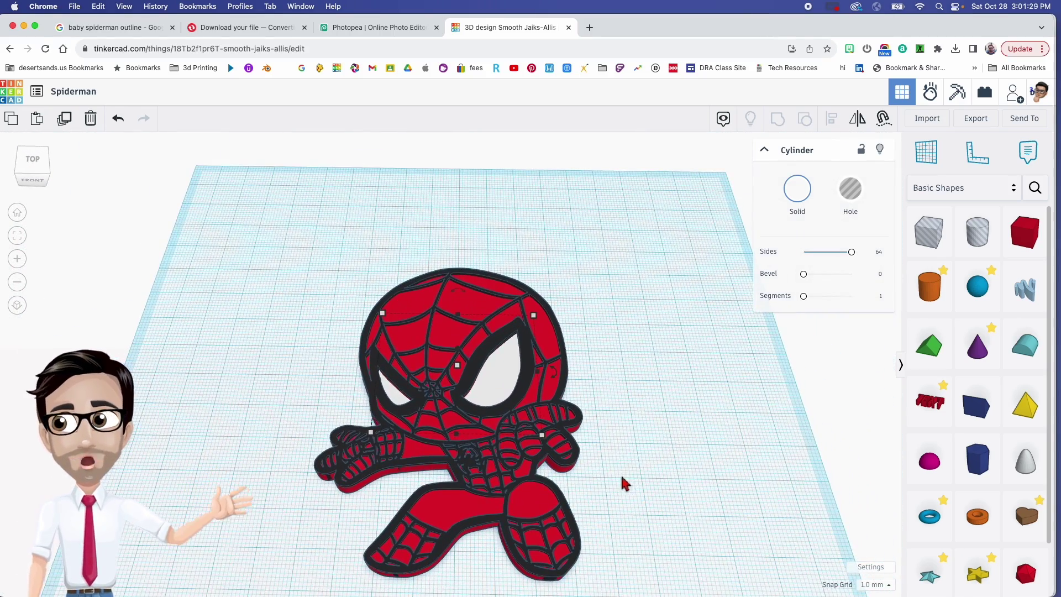
scroll(478, 421, up, 5)
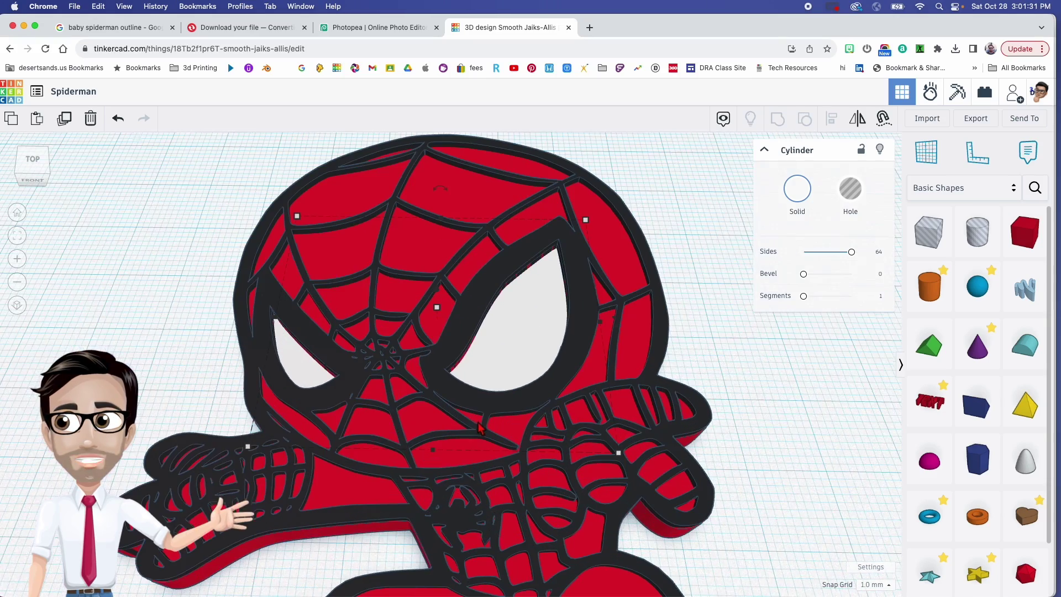
scroll(741, 420, down, 5)
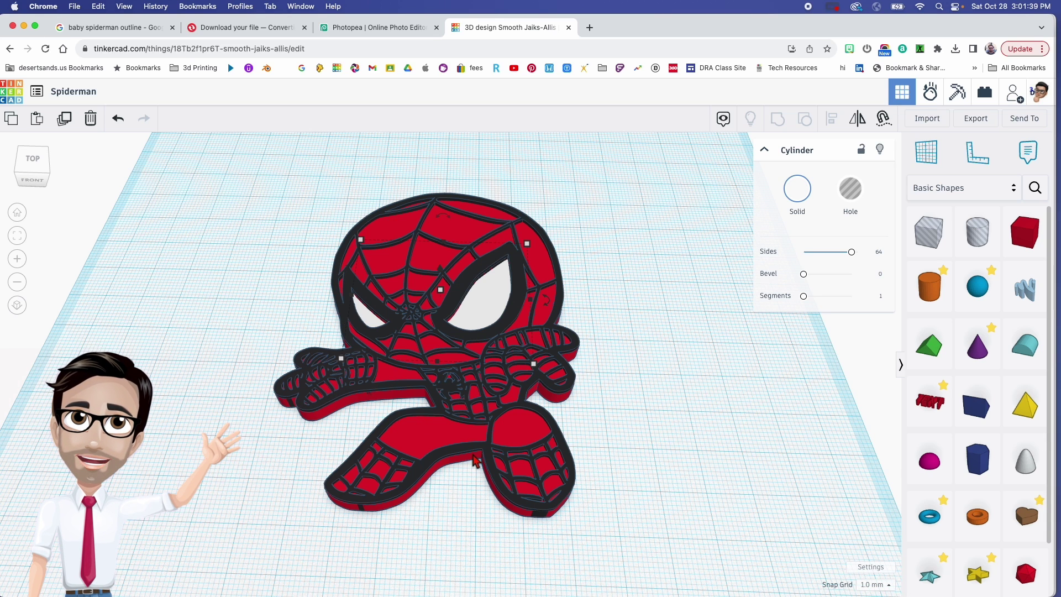
Move the whole Spiderman model sideways to free one half of the workplane
key(ctrl+a)
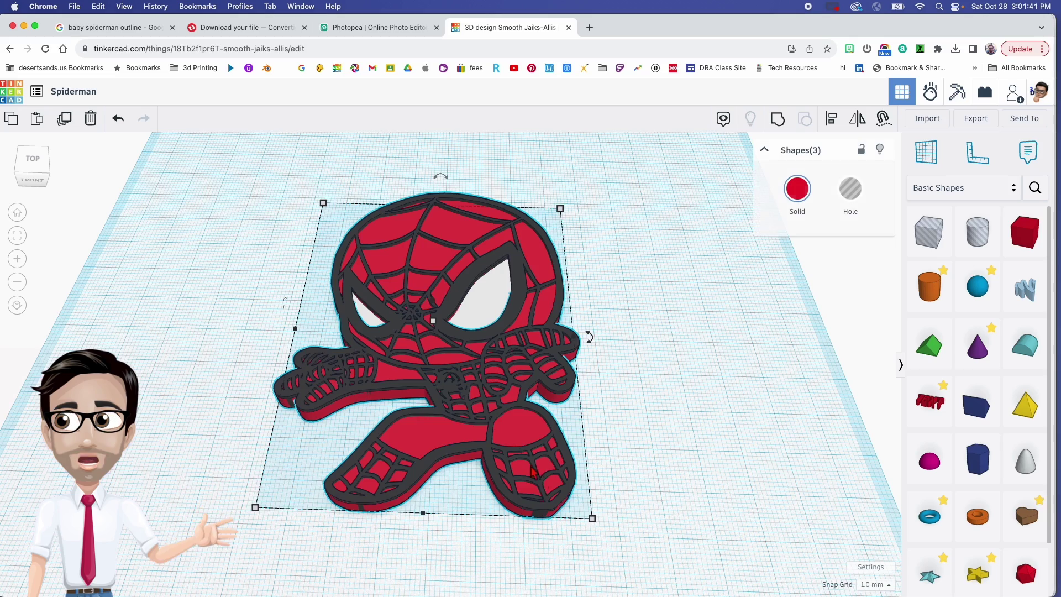
drag(512, 423, 373, 420)
click(373, 421)
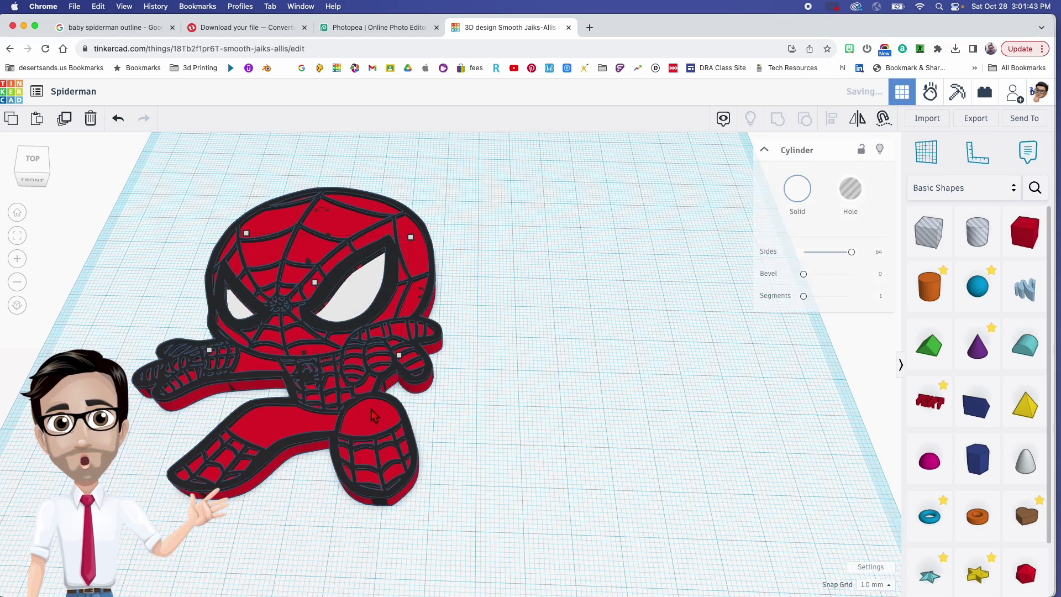
Duplicate all three Spiderman shapes and place the copy beside the original on the free half of the workplane
key(ctrl+a)
drag(682, 405, 692, 409)
key(ctrl+d)
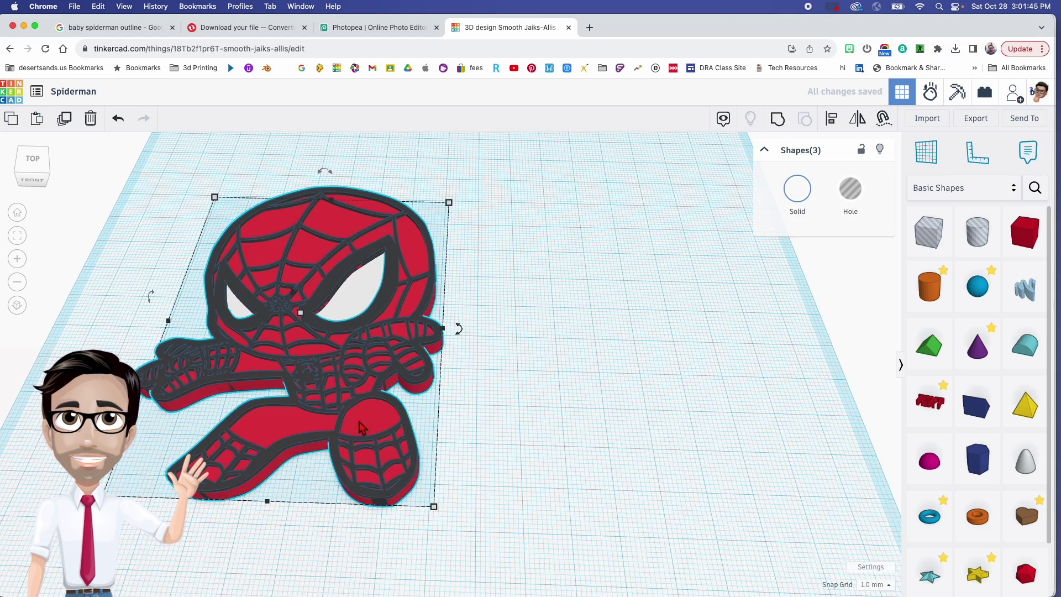
drag(363, 428, 724, 426)
click(561, 434)
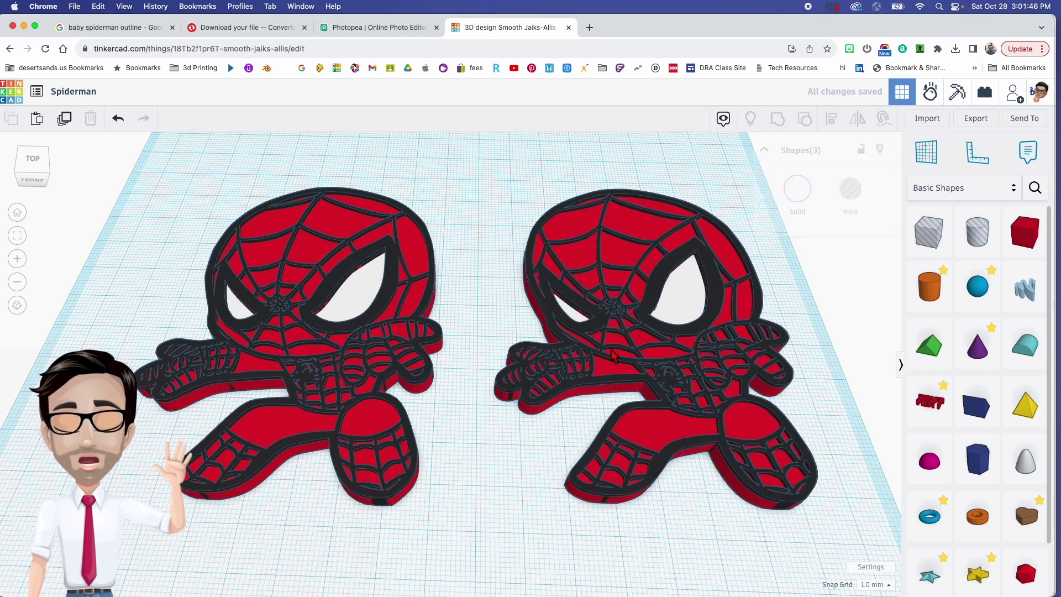
Set the heights of the copy's white cylinder and red silhouette to 5 mm
click(577, 325)
click(689, 290)
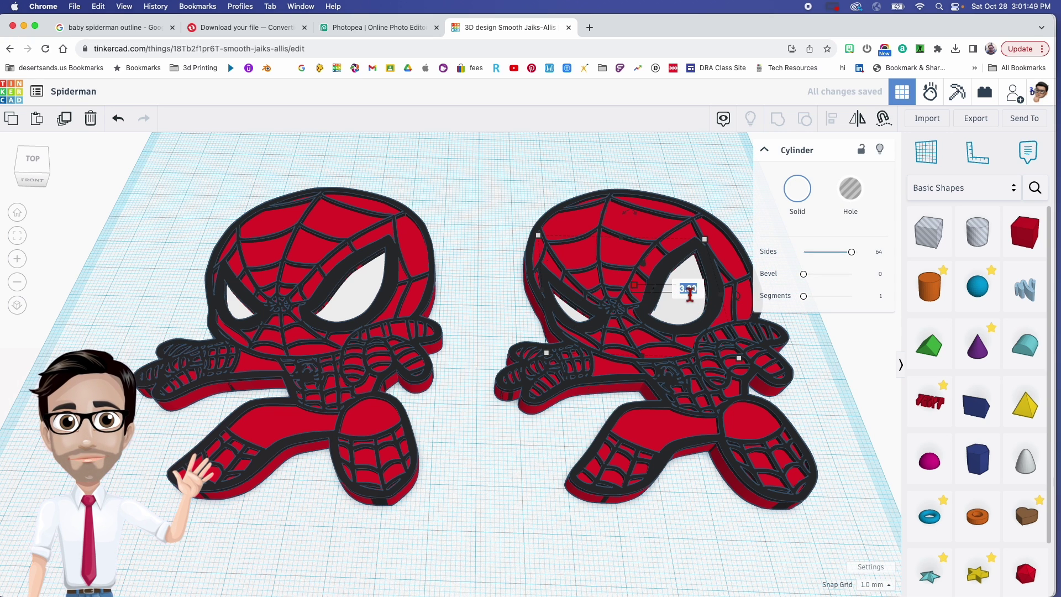
text(5)
key(Return)
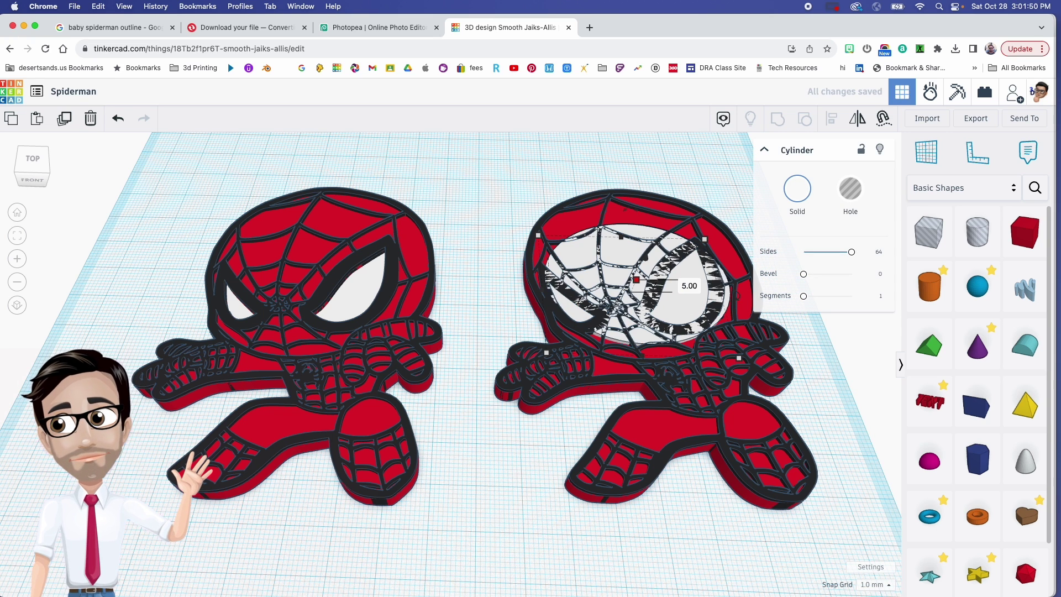
click(590, 335)
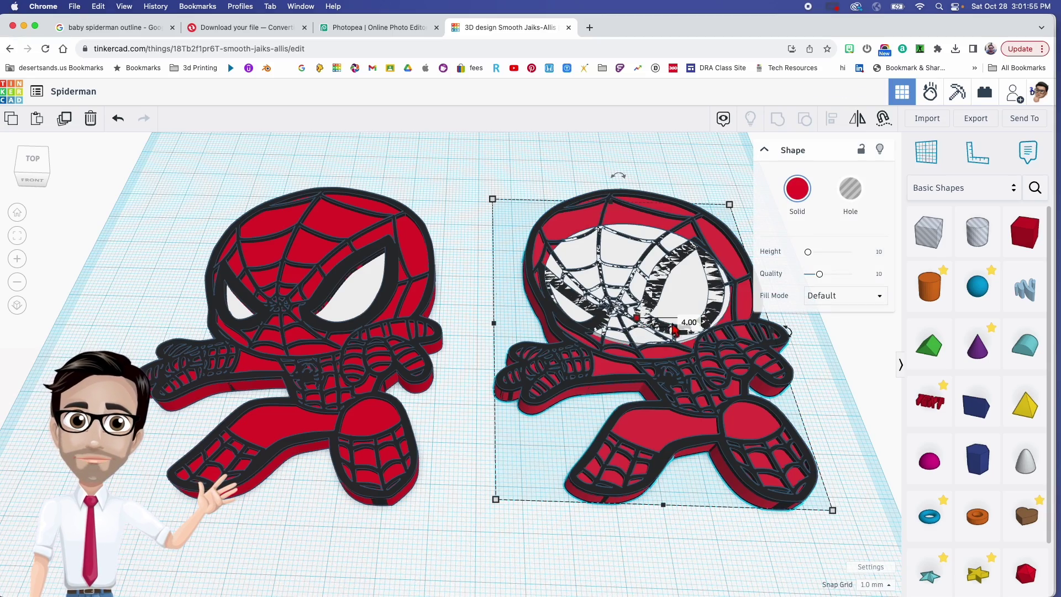
click(685, 323)
key(Return)
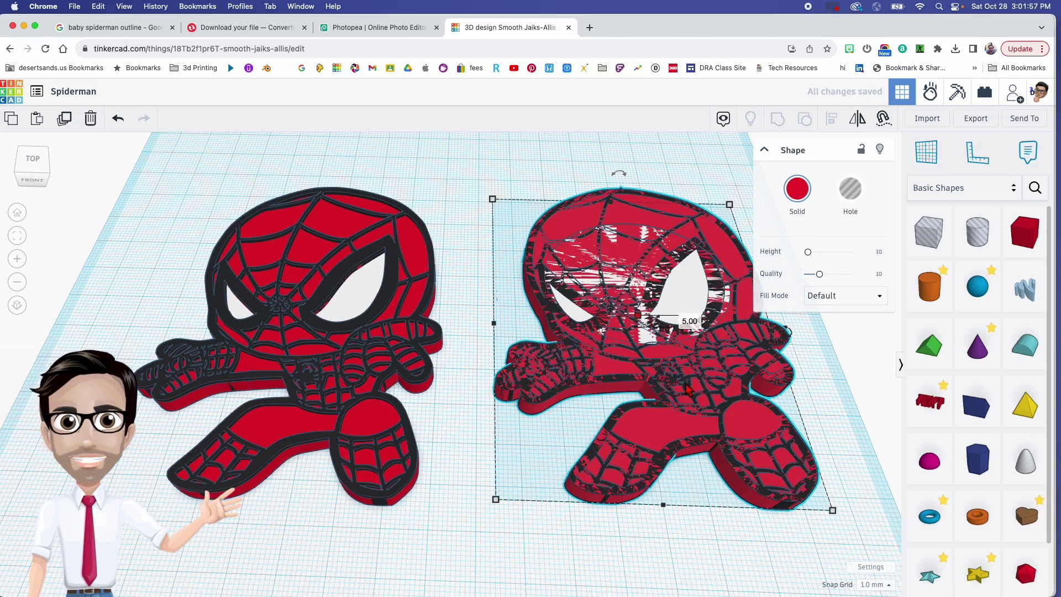
Try to apply the red preset to all three shapes of the copy at once
right_drag(687, 388, 657, 337)
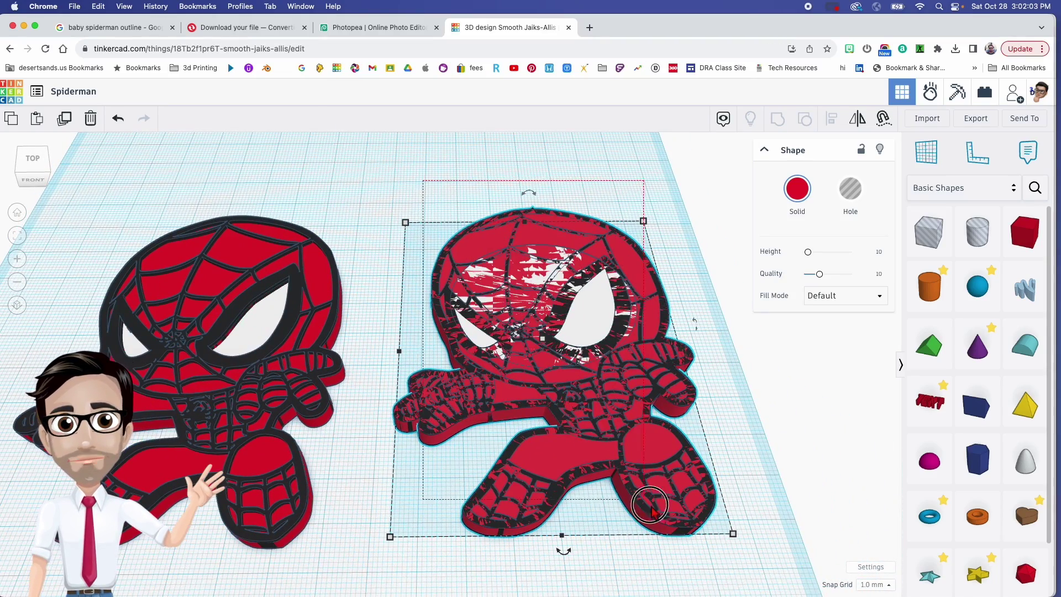
click(797, 189)
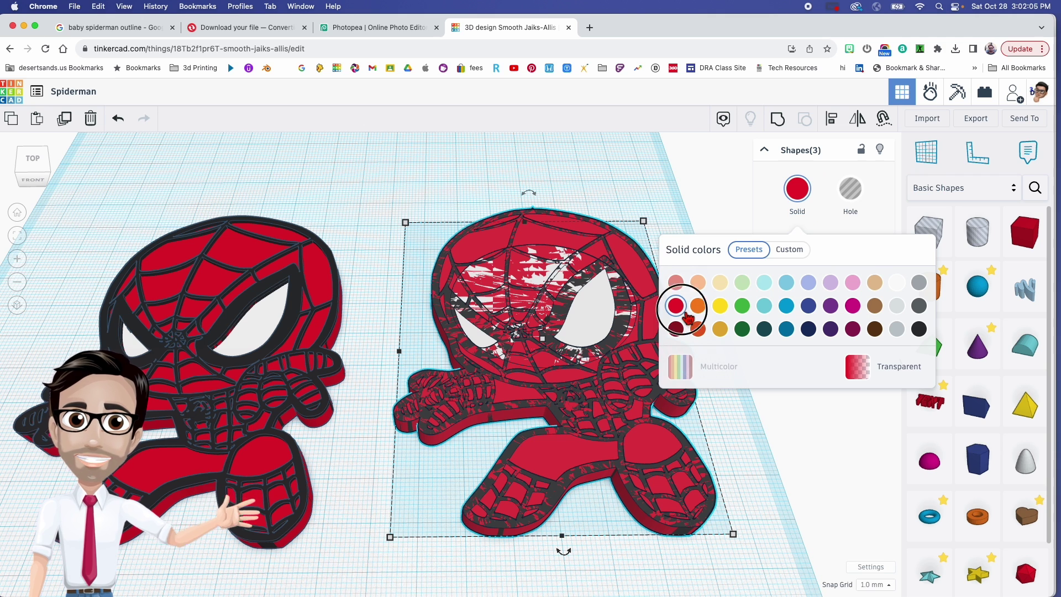
click(675, 305)
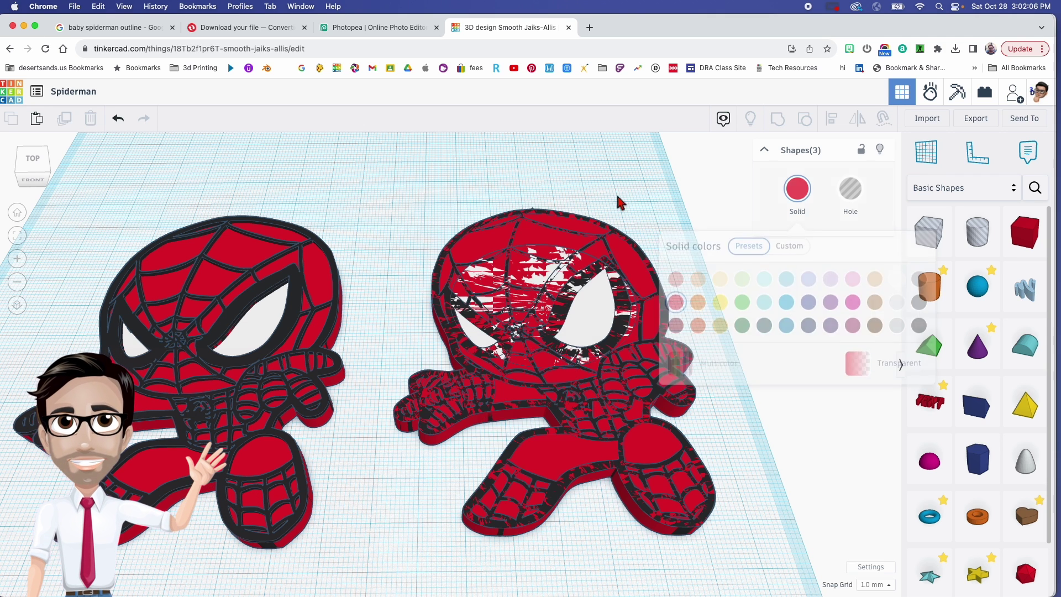
Color the copy's black web outline and white eye cylinder individually with the red preset
click(654, 274)
click(791, 195)
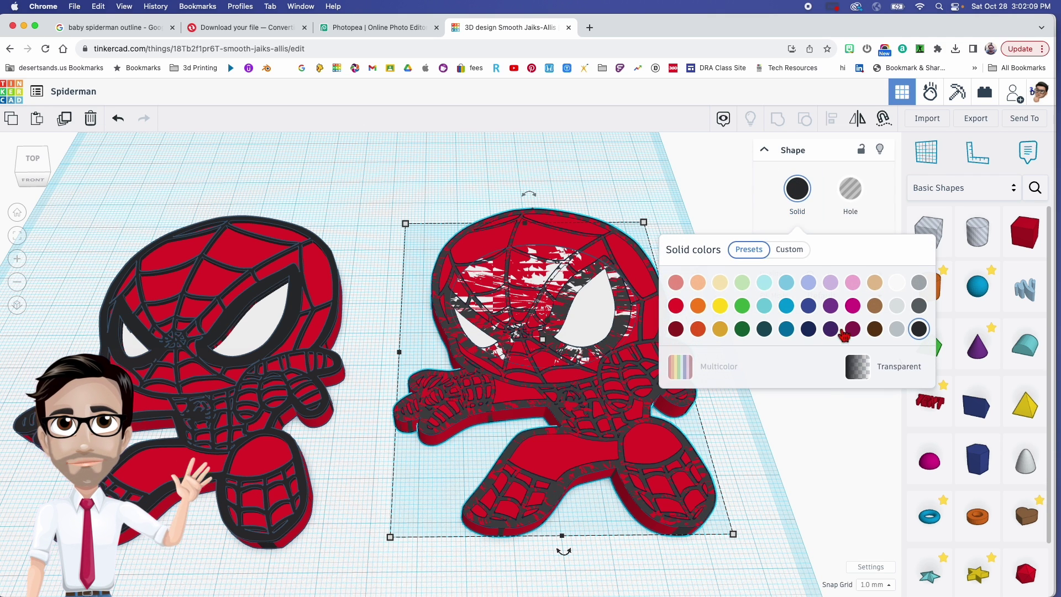
click(687, 313)
click(593, 329)
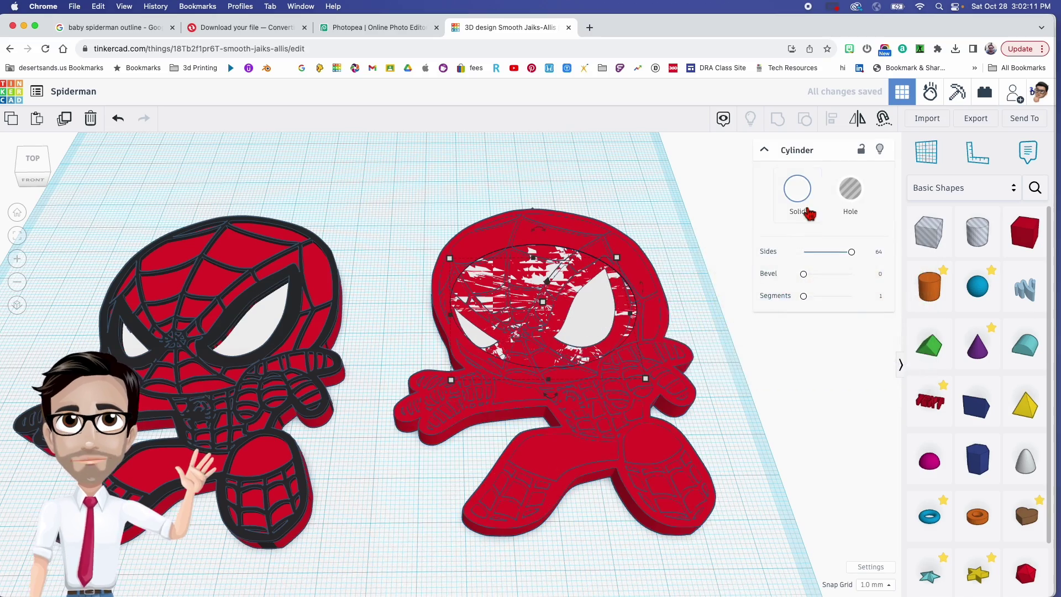
click(798, 191)
click(676, 306)
click(652, 225)
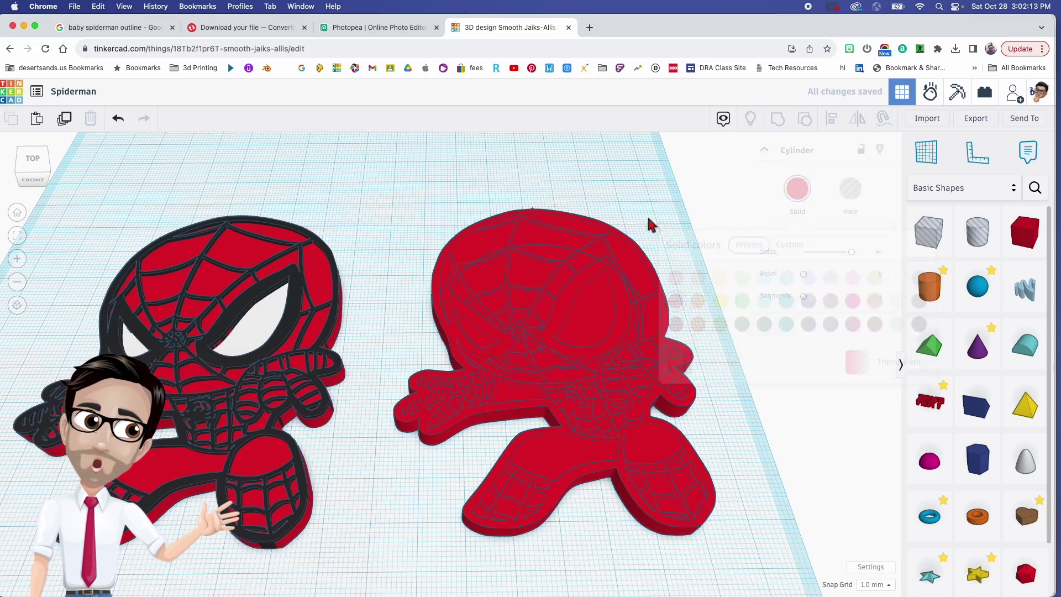
Compare the layered multicolor Spiderman with its all-red copy, examining the original's outline and silhouette layers up close
right_drag(651, 225, 666, 284)
scroll(632, 296, down, 3)
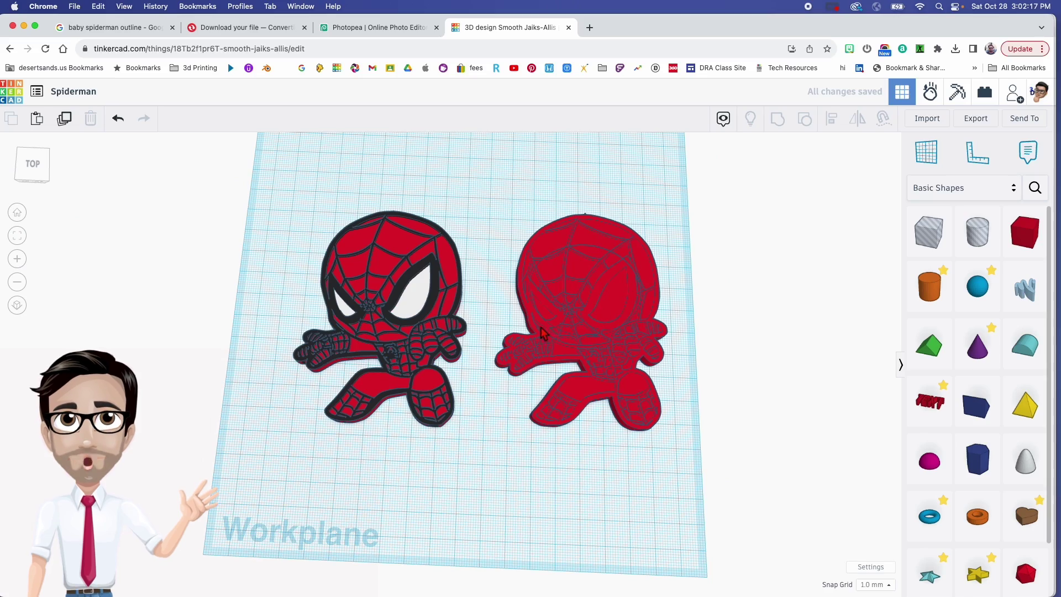
scroll(542, 331, up, 6)
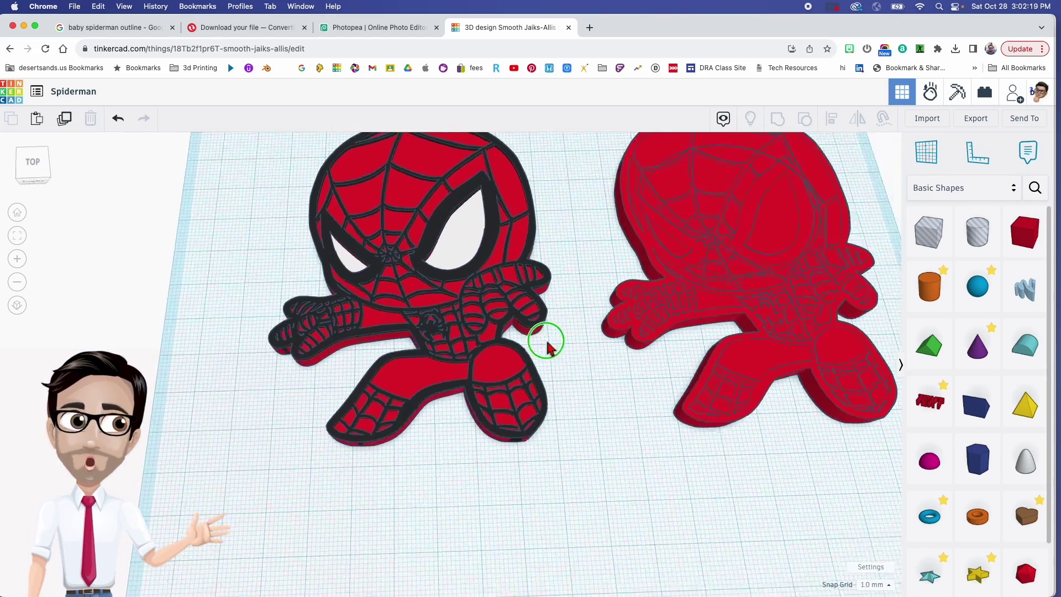
right_drag(546, 346, 564, 387)
scroll(587, 425, up, 3)
click(419, 419)
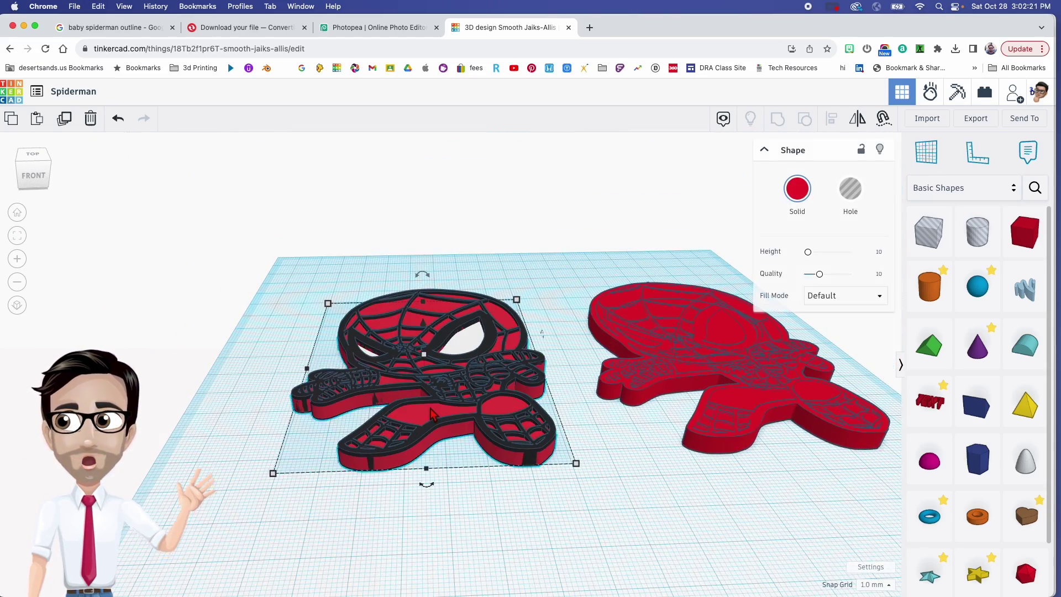
scroll(430, 409, up, 8)
click(427, 382)
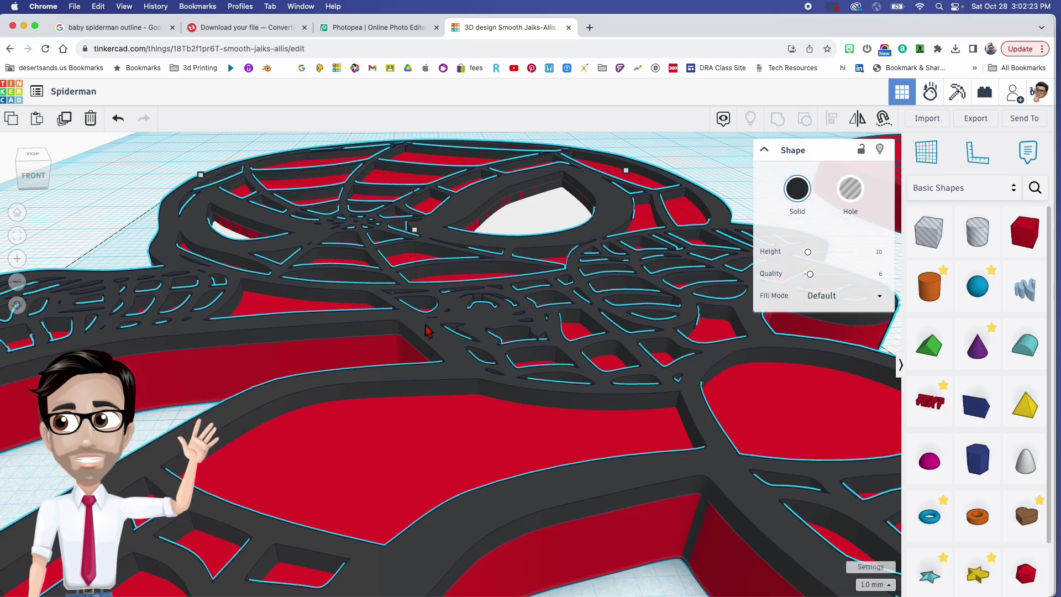
scroll(404, 296, down, 5)
scroll(474, 446, up, 5)
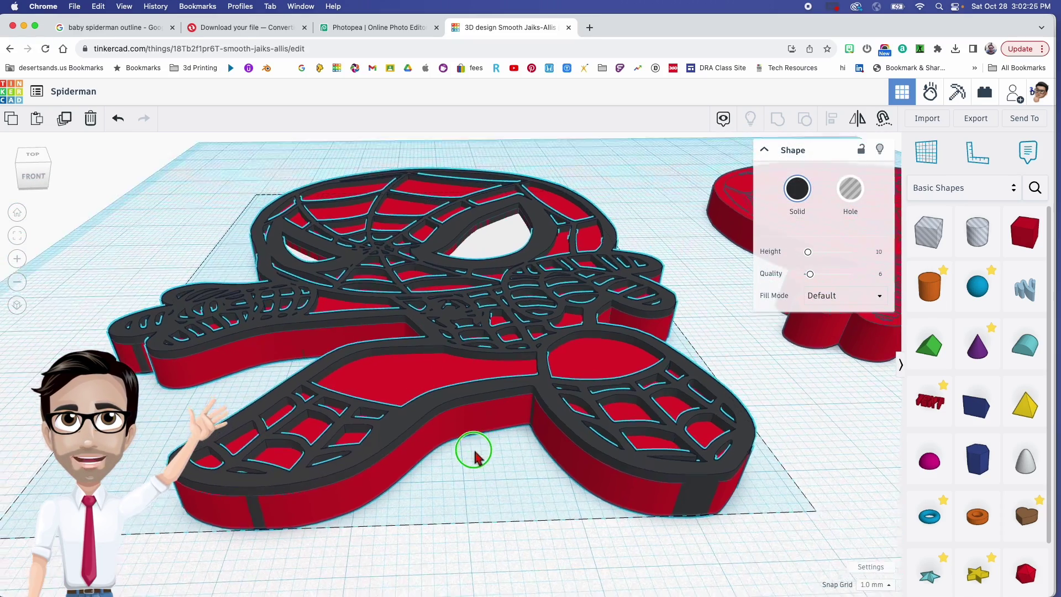
scroll(473, 447, down, 5)
right_drag(552, 473, 568, 490)
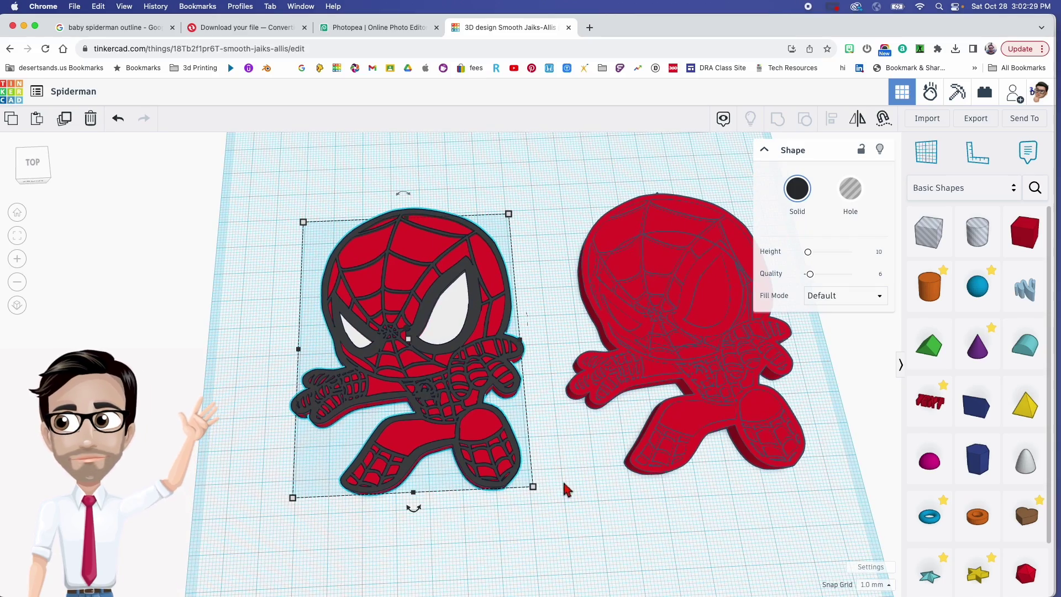
click(550, 472)
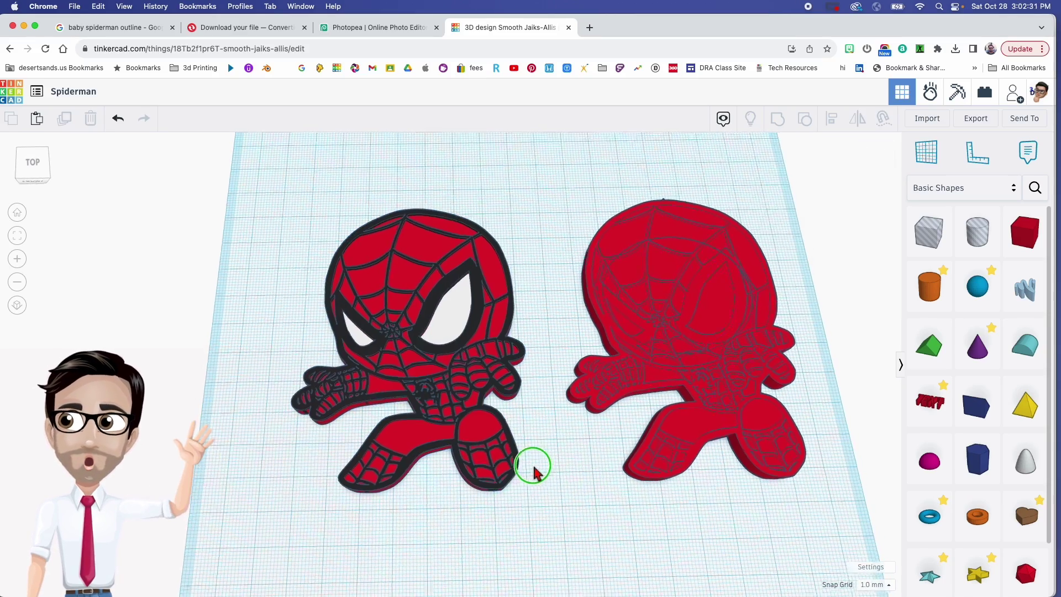
right_drag(533, 467, 576, 474)
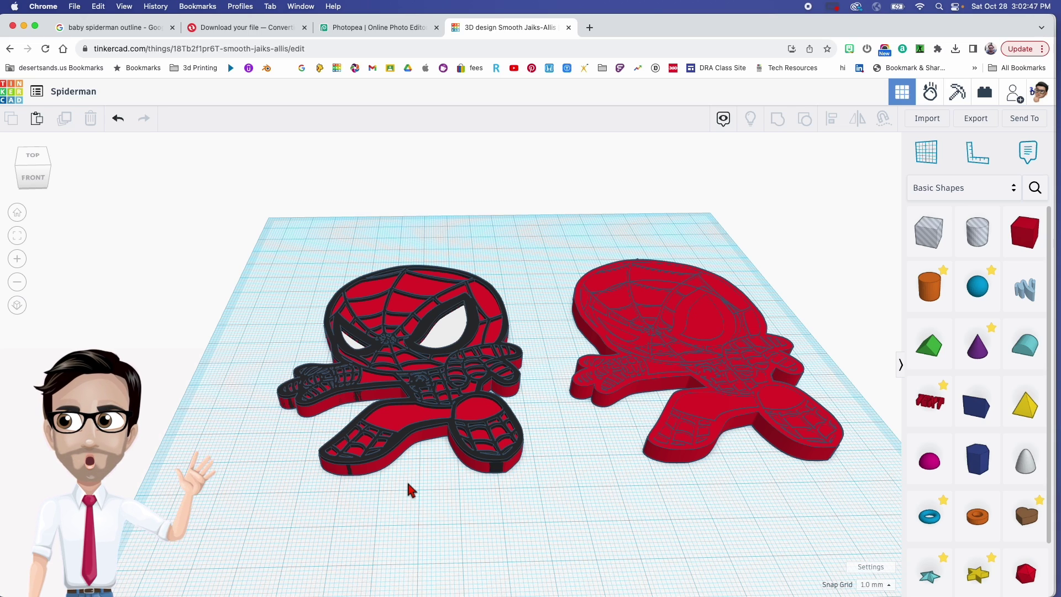
Delete the all-red Spiderman copy, keeping only the layered multicolor original on the workplane
right_drag(409, 489, 468, 491)
drag(604, 251, 730, 474)
key(Delete)
click(658, 375)
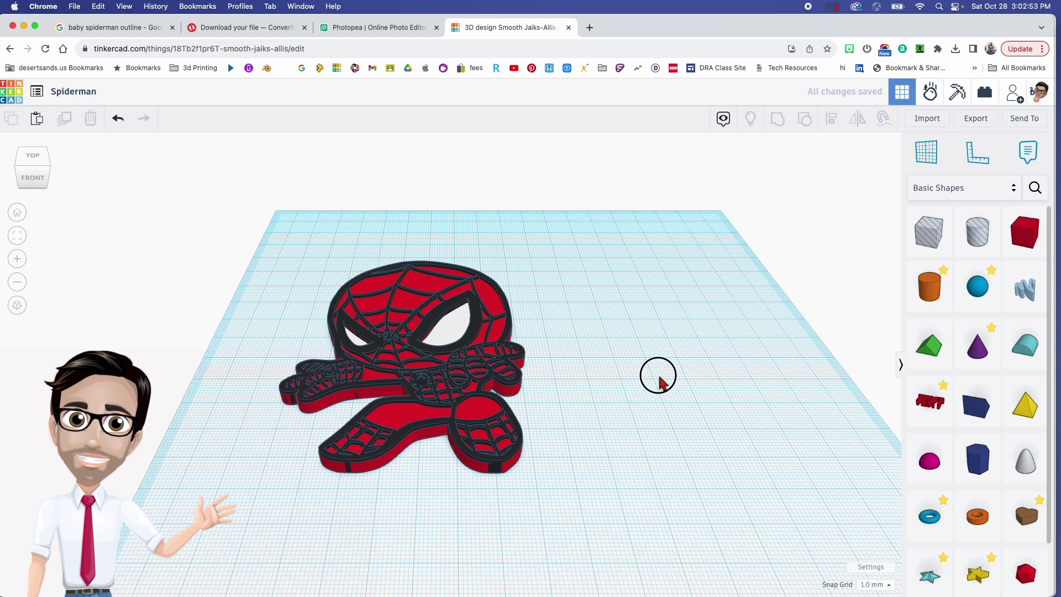
Export the three shapes of the remaining Spiderman as an STL named "Spiderman Finished" in the Spiderman folder
drag(315, 246, 559, 455)
click(985, 126)
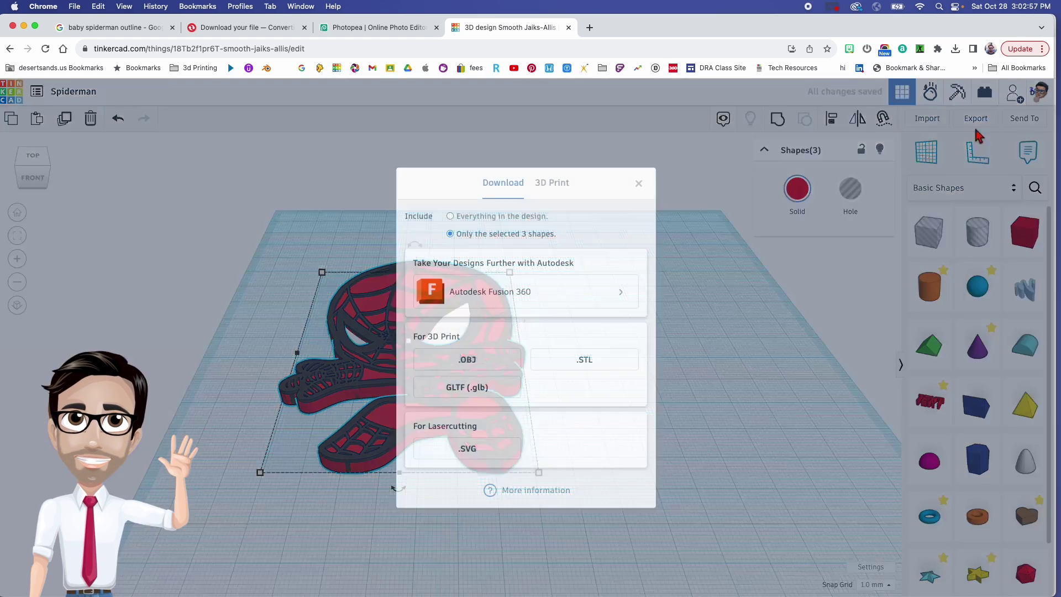
click(593, 361)
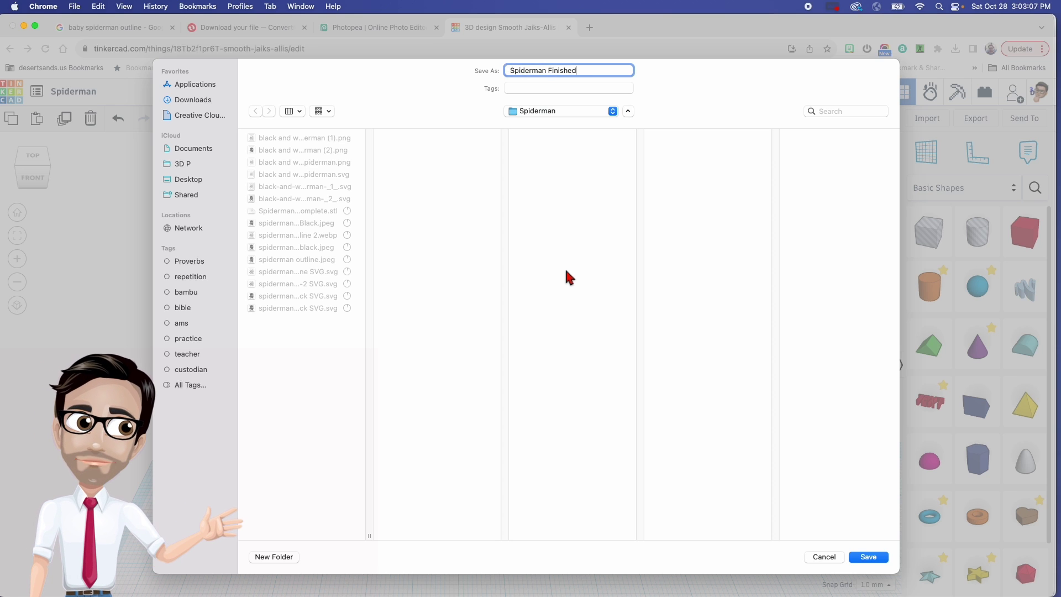
key(Return)
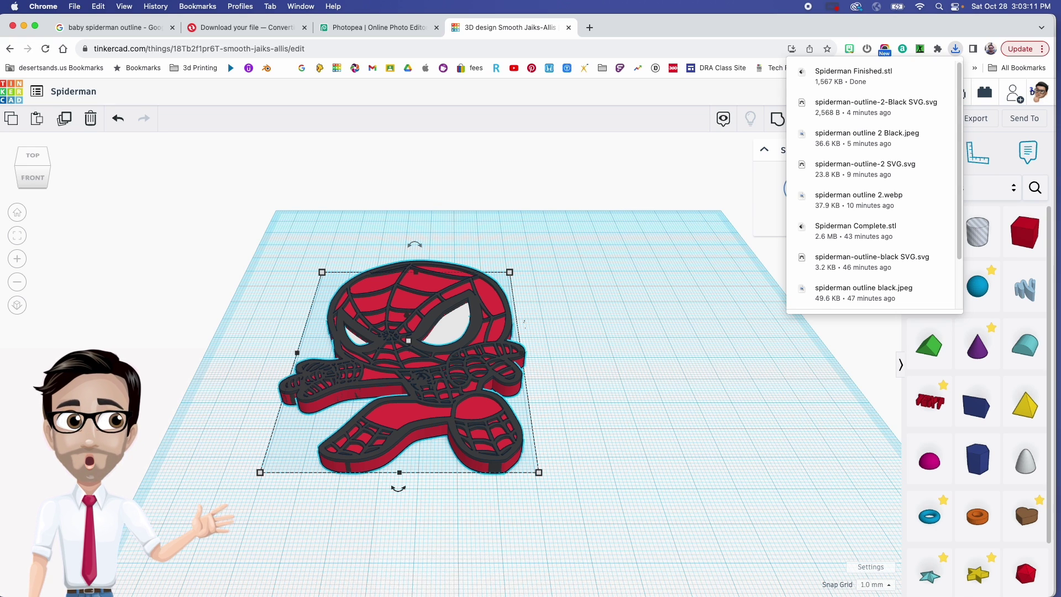
Switch to Bambu Studio and create a new project
mouse_move(470, 583)
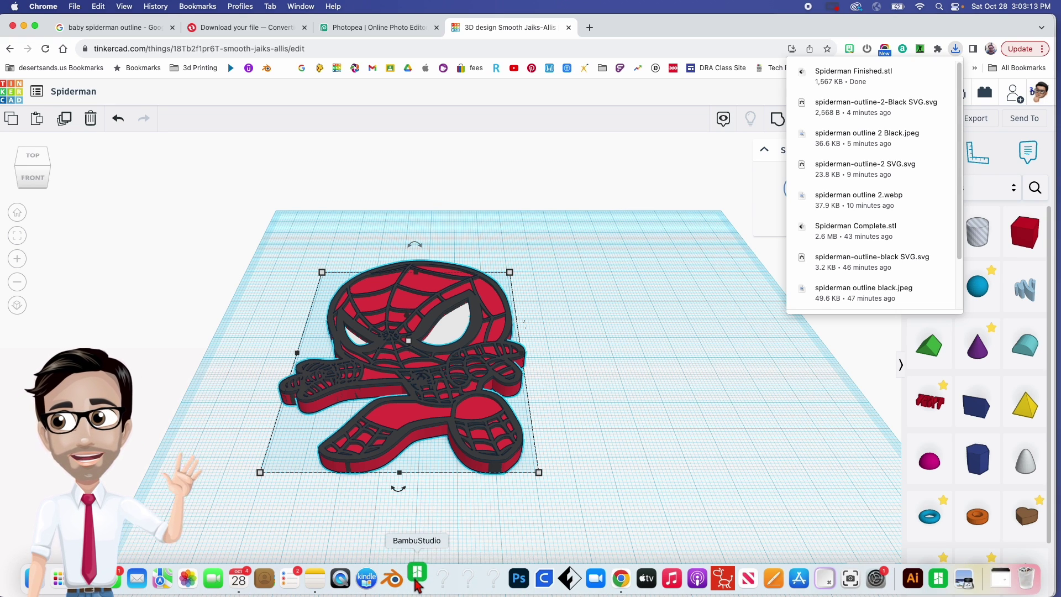
click(416, 578)
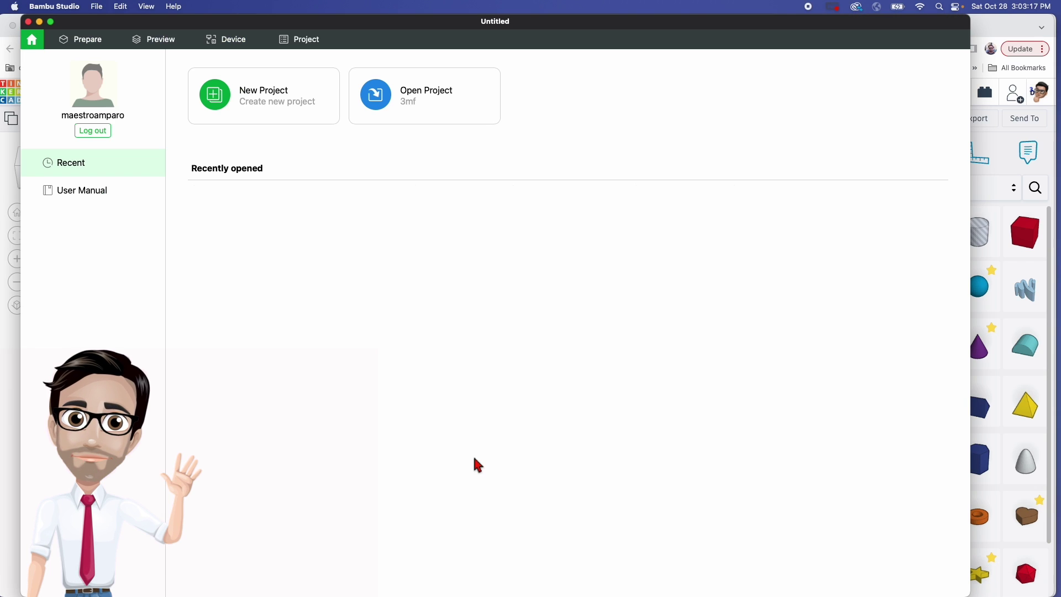
click(286, 123)
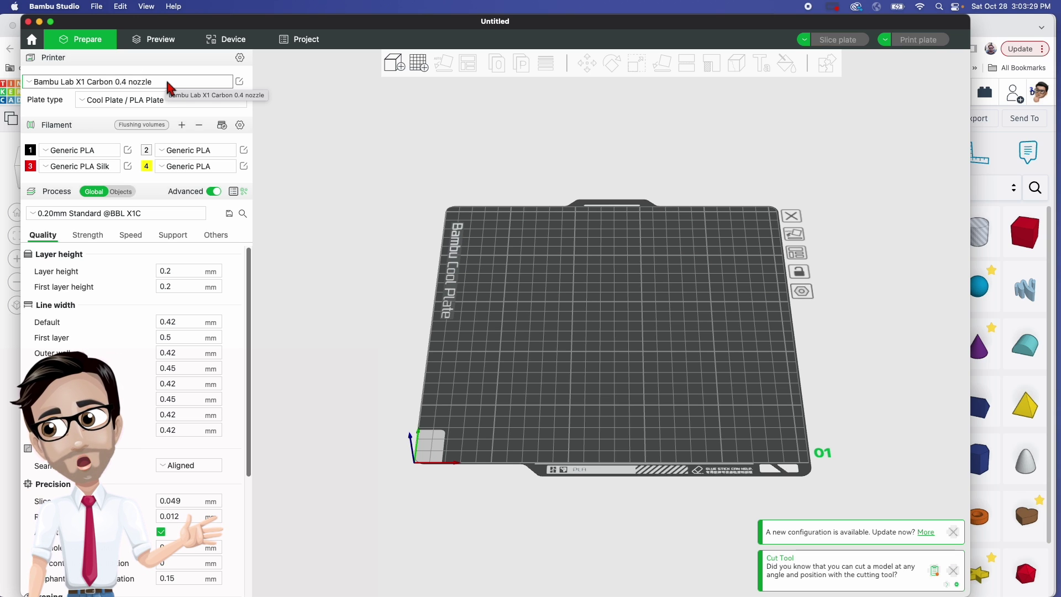
Set the printer to Bambu Lab P1P 0.4 nozzle and the plate type to Textured PEI Plate
click(91, 87)
click(90, 80)
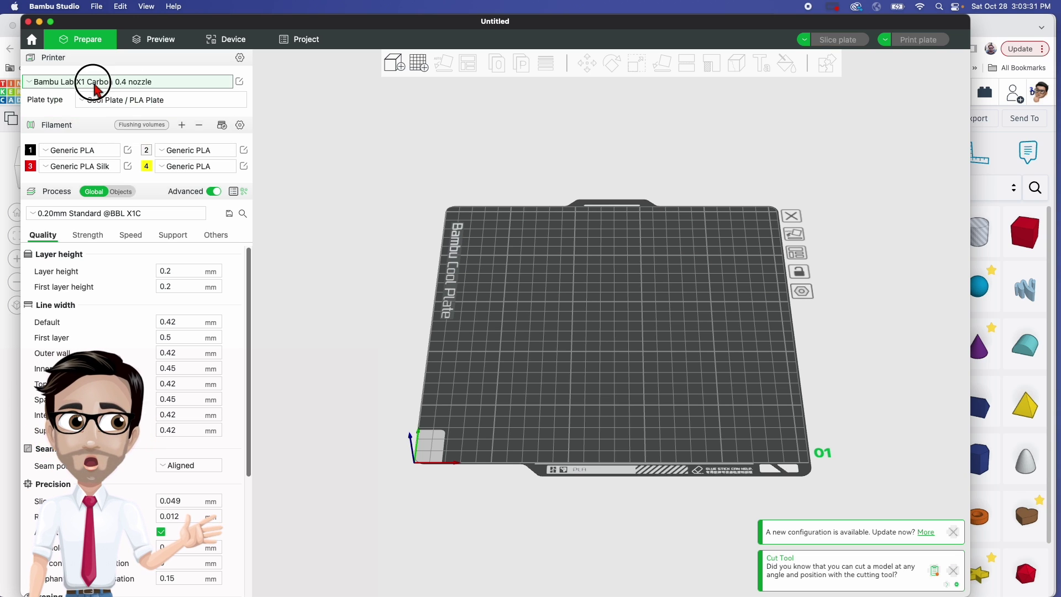
click(119, 102)
click(120, 103)
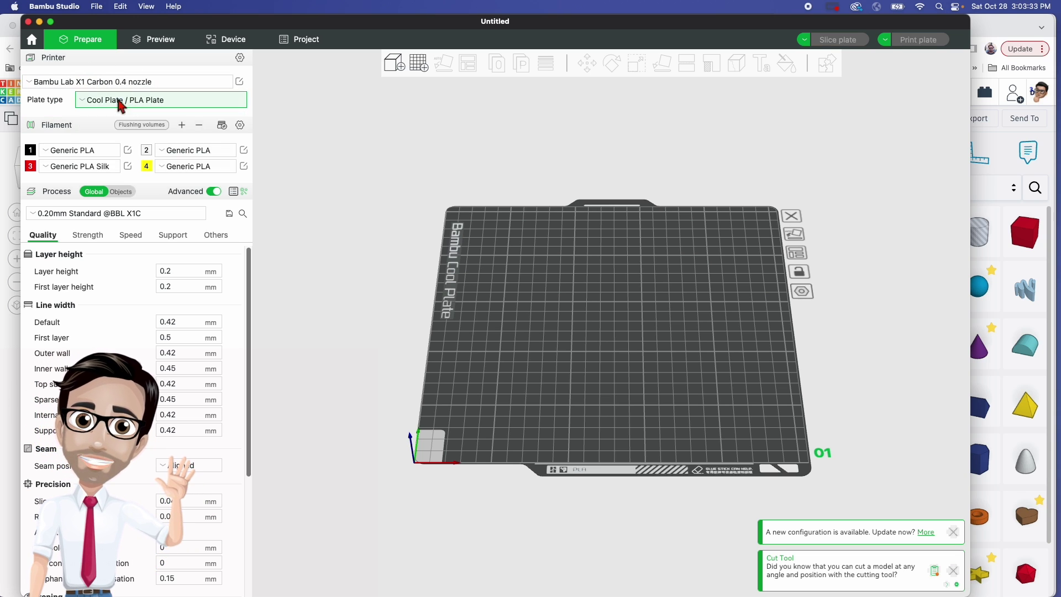
click(112, 84)
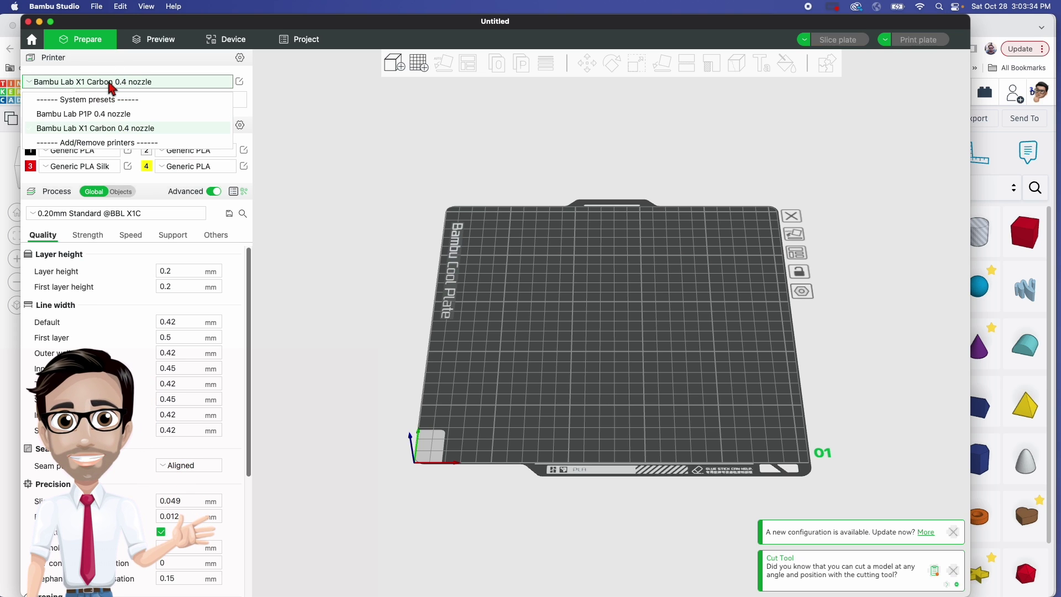
click(118, 113)
click(117, 102)
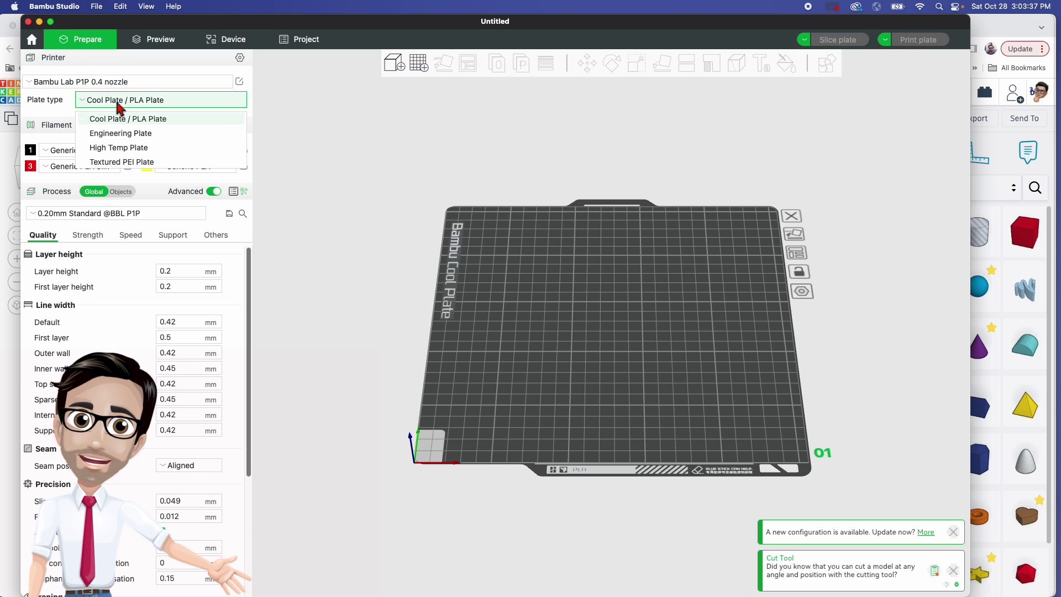
click(125, 164)
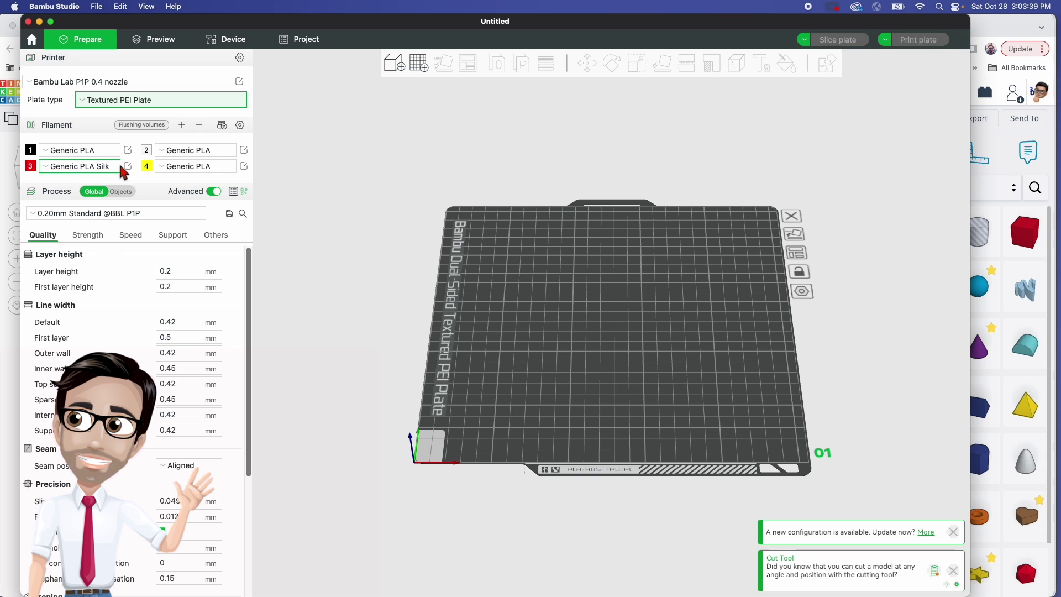
Set the color of filament 1 to Licorice black and filament 2 to Snow white
click(30, 150)
click(515, 173)
click(473, 172)
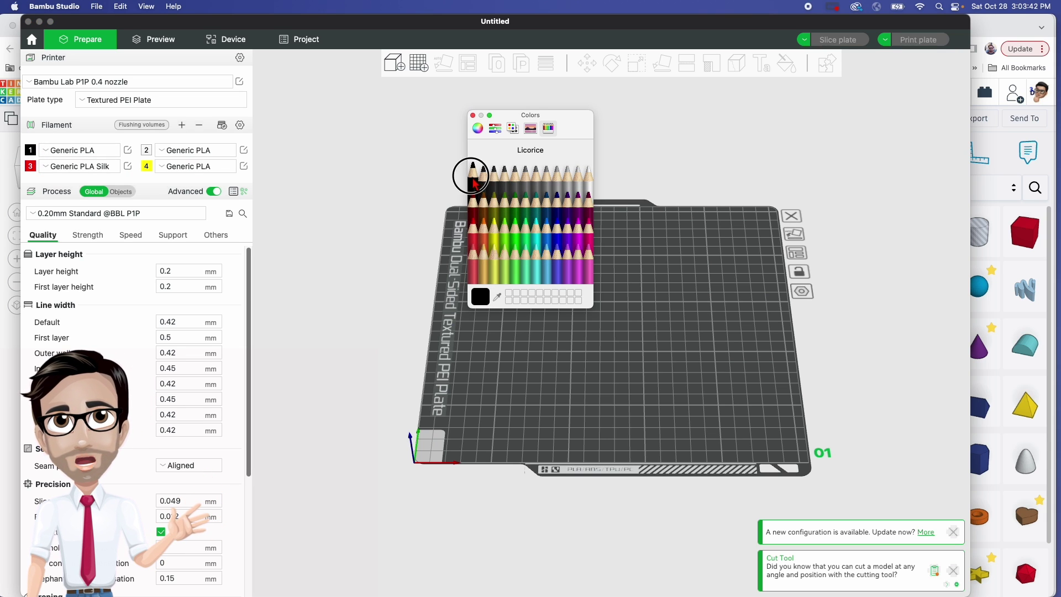
click(473, 115)
click(147, 150)
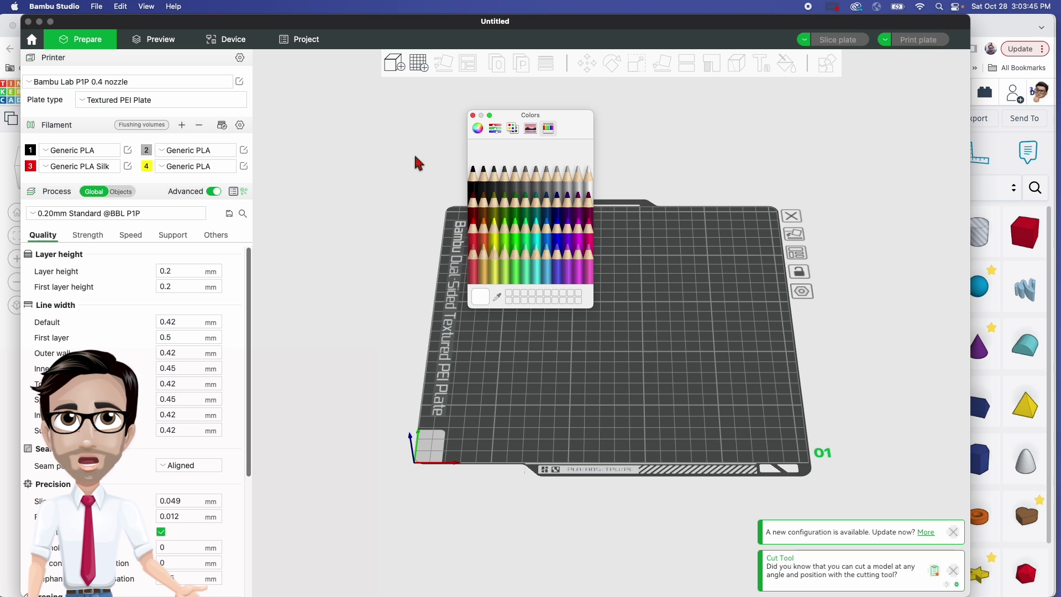
click(586, 172)
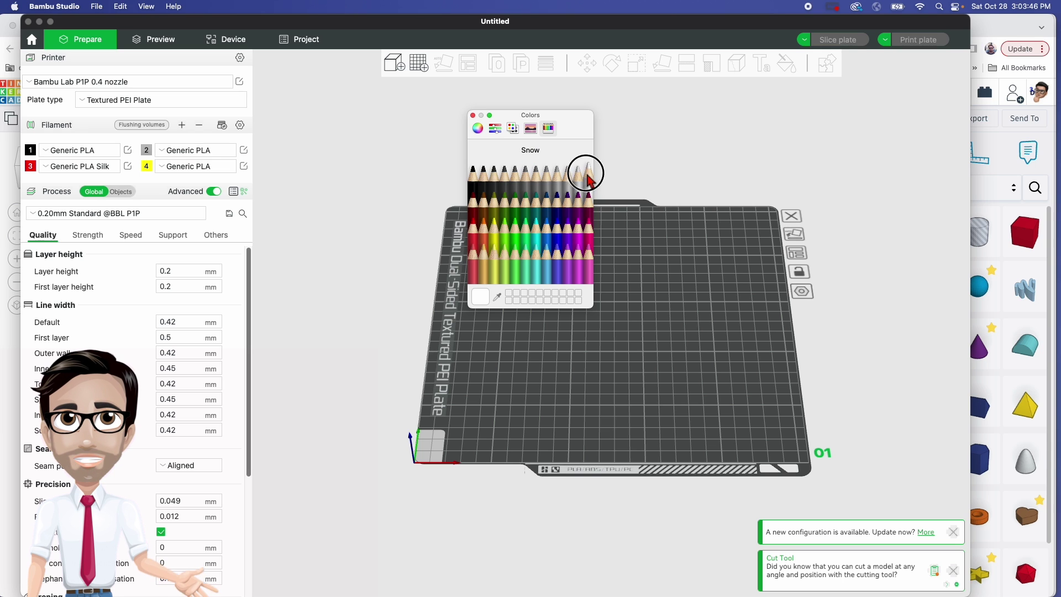
click(473, 115)
Change the color of filament 4 to Spring green
click(147, 166)
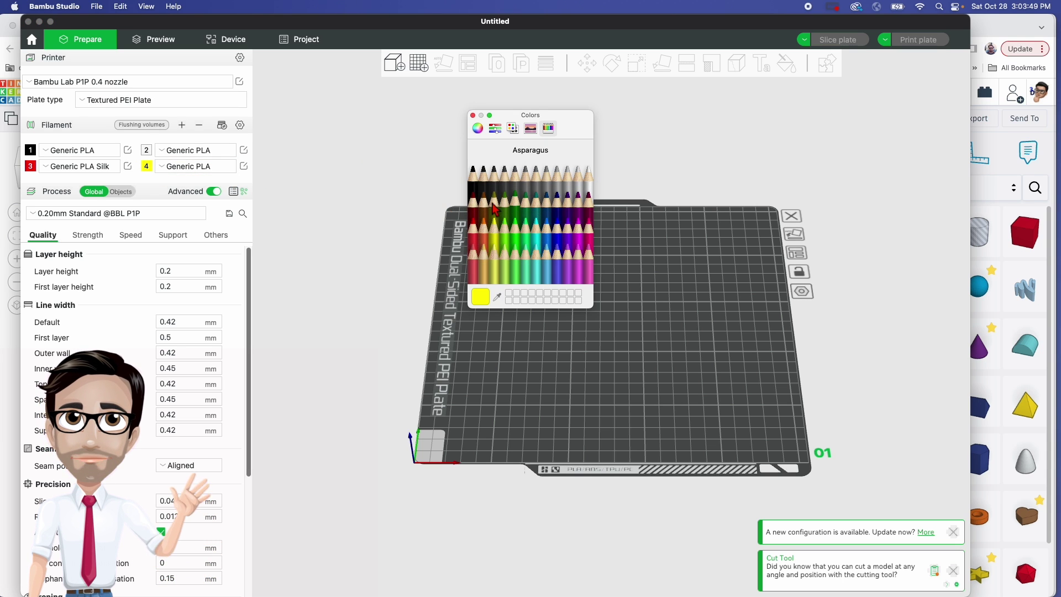
click(515, 232)
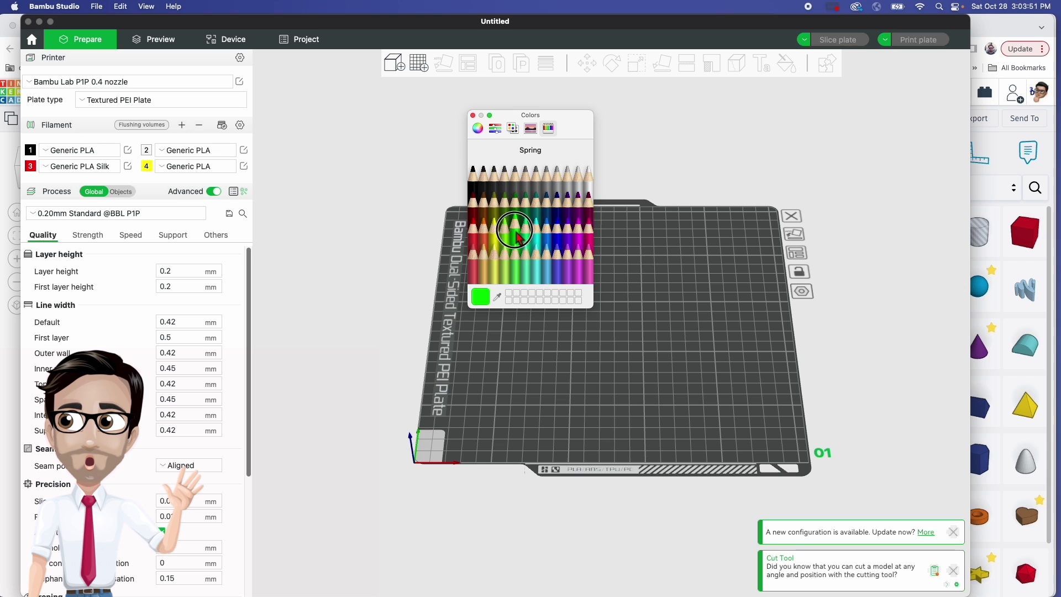
click(474, 115)
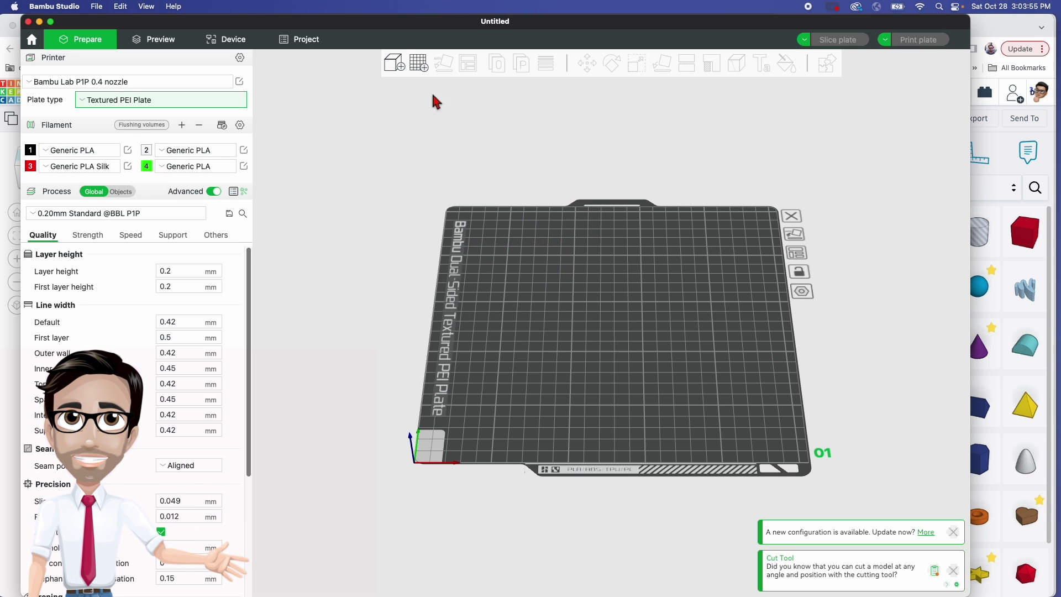
Import Spiderman Finished.stl from the Spiderman folder onto the build plate
click(628, 278)
key(super+i)
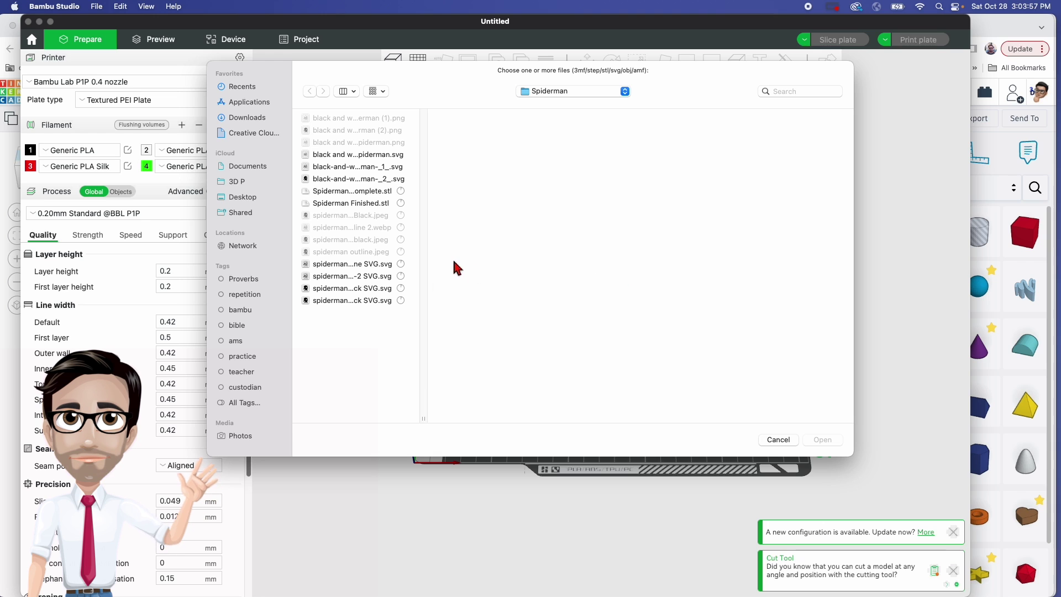
drag(427, 423, 514, 413)
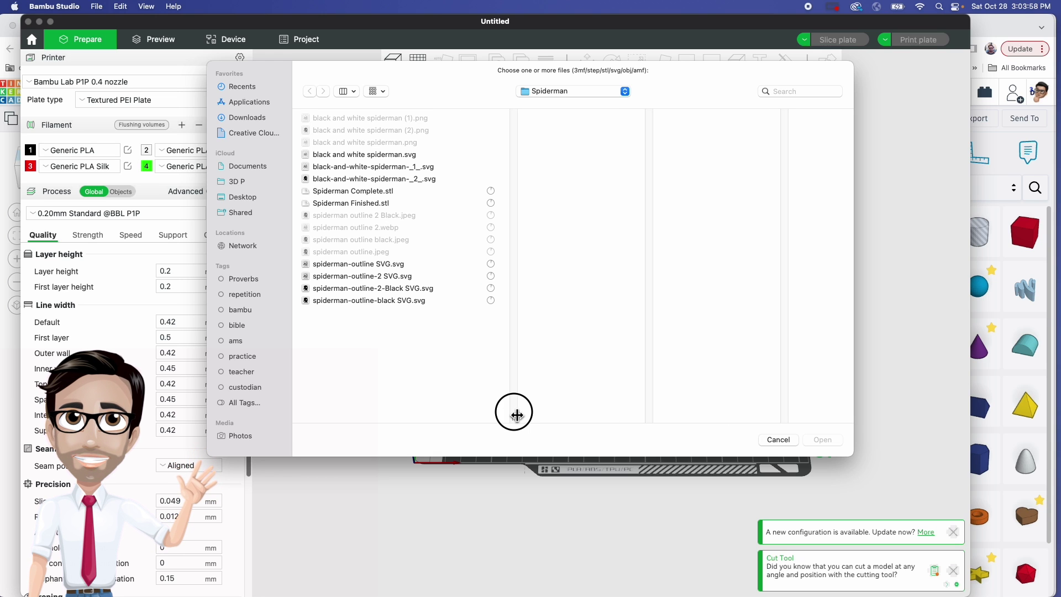
click(369, 204)
click(823, 439)
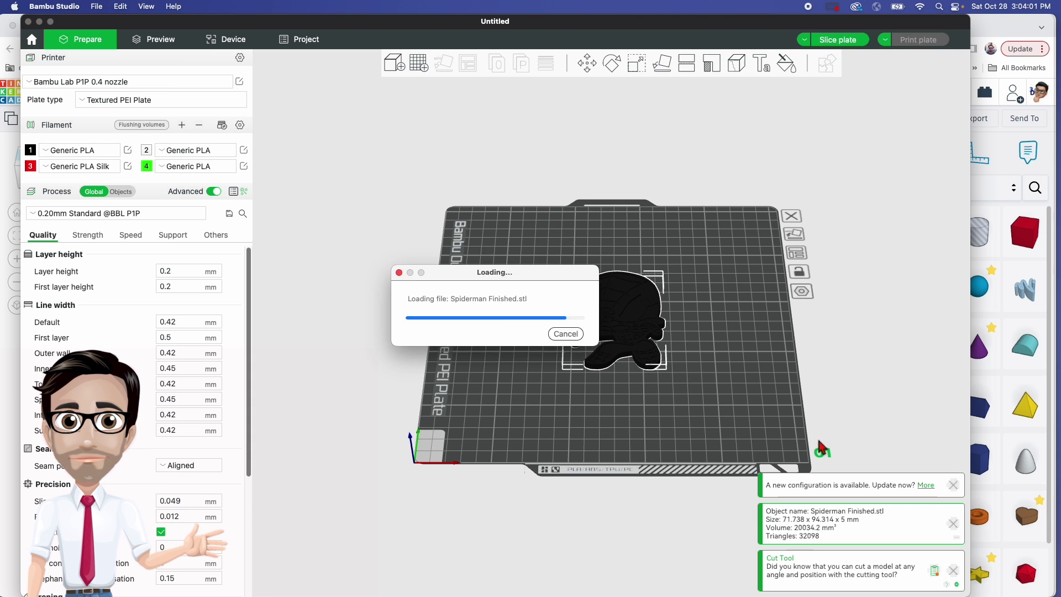
Select the imported Spiderman model and start color painting on it
scroll(660, 423, up, 5)
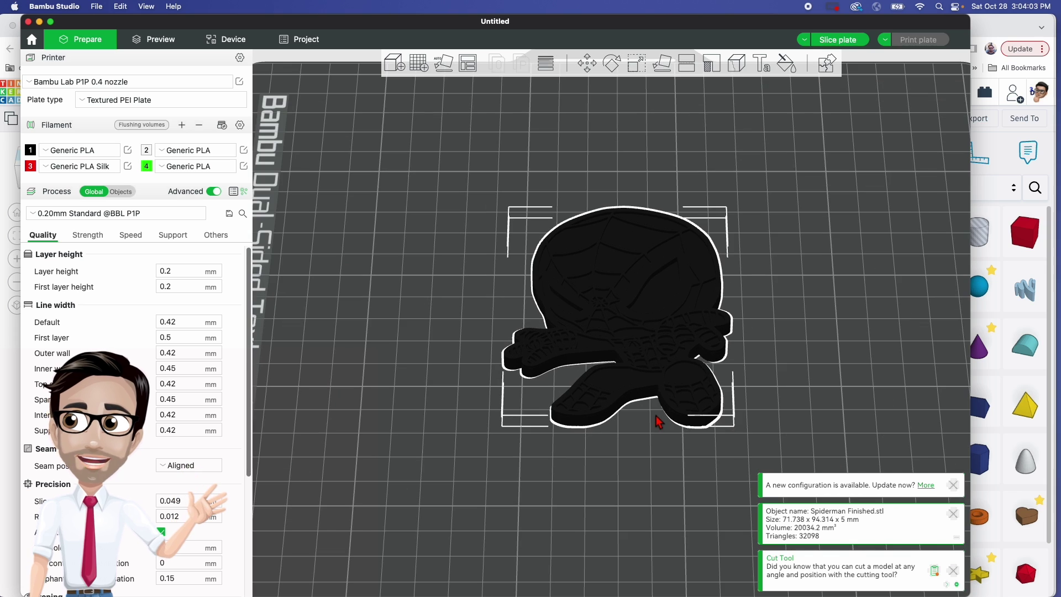
middle_drag(656, 424, 531, 480)
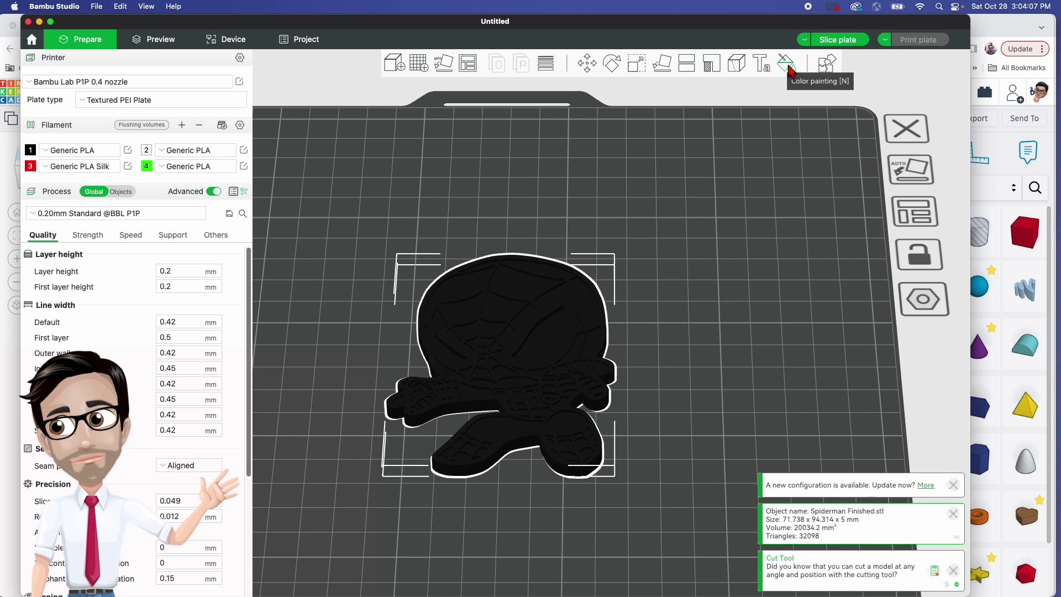
click(709, 217)
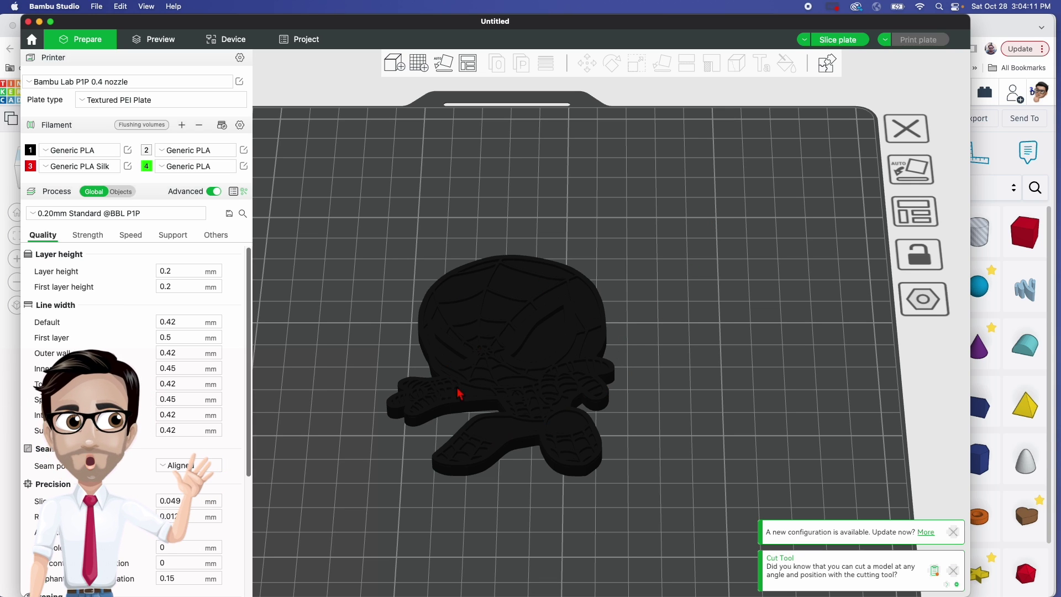
click(537, 370)
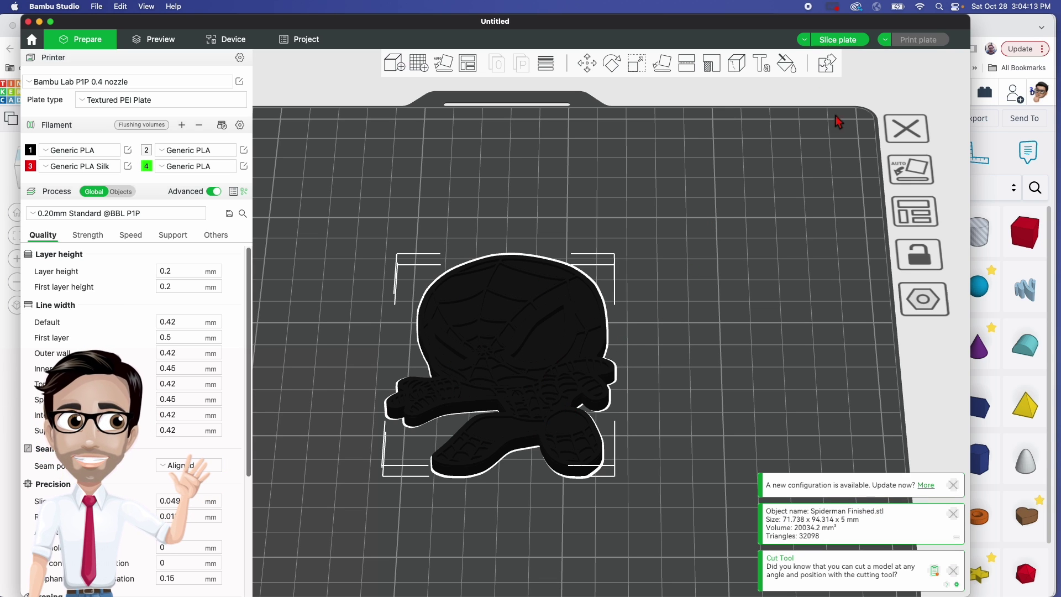
click(787, 65)
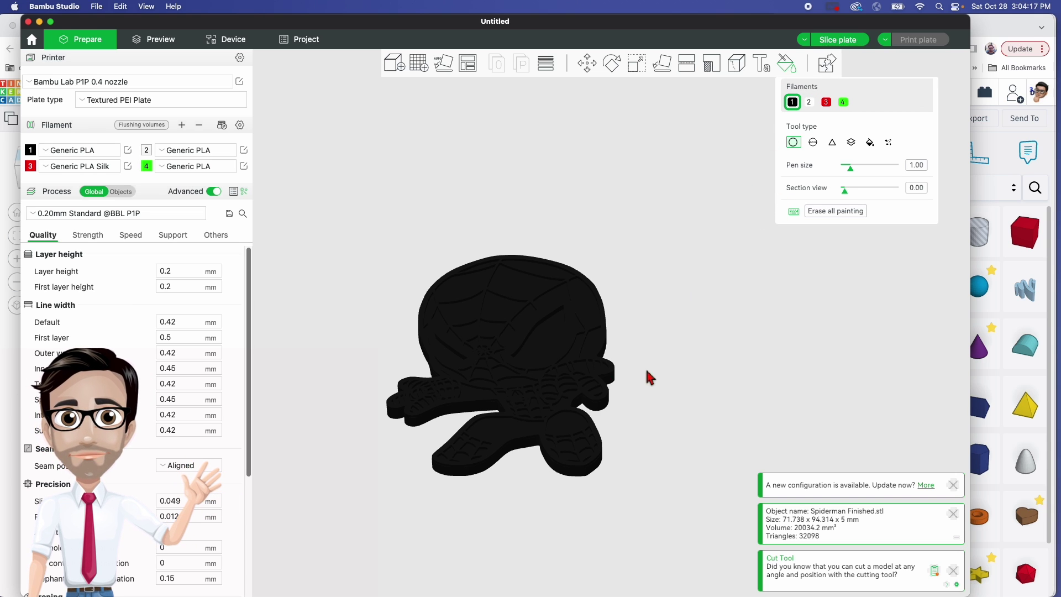
mouse_move(650, 378)
mouse_down()
mouse_move(665, 362)
mouse_move(665, 335)
mouse_move(666, 362)
mouse_move(635, 380)
mouse_up()
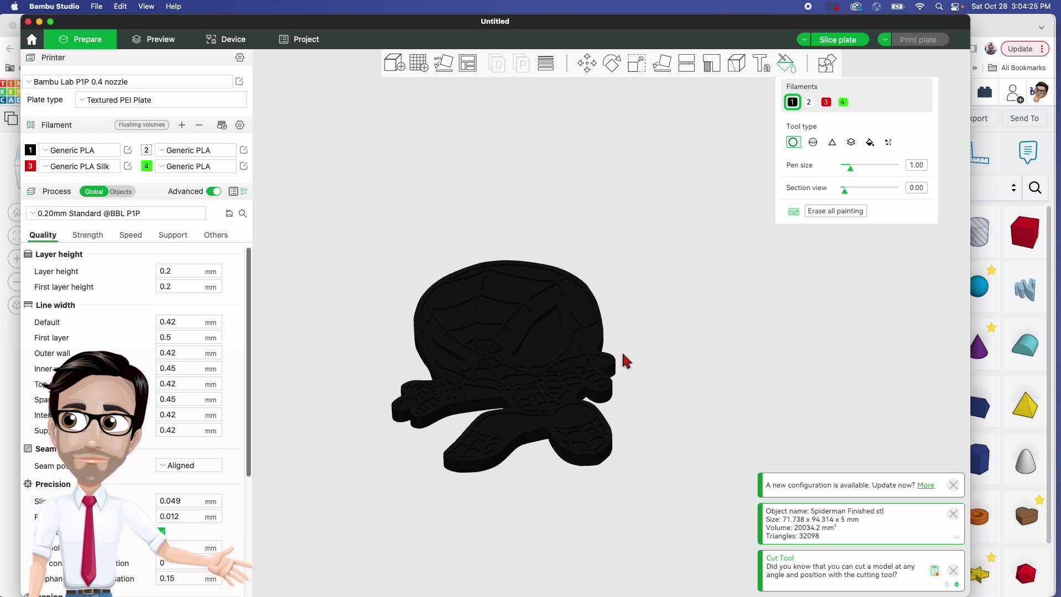
drag(623, 363, 659, 365)
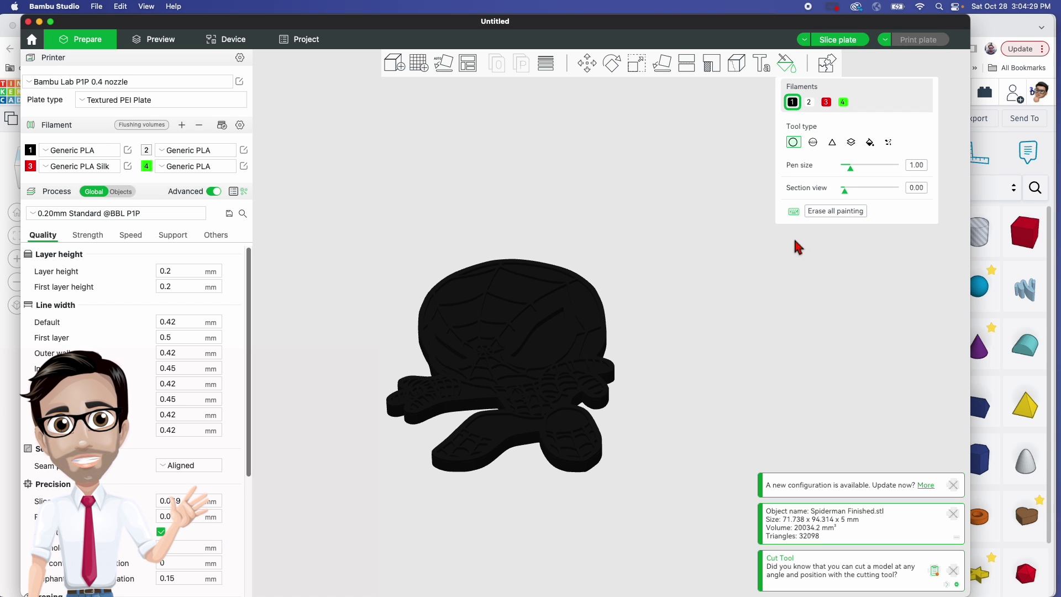
Choose red filament 3 with the height range painting tool and set its height range to 4.00
click(827, 103)
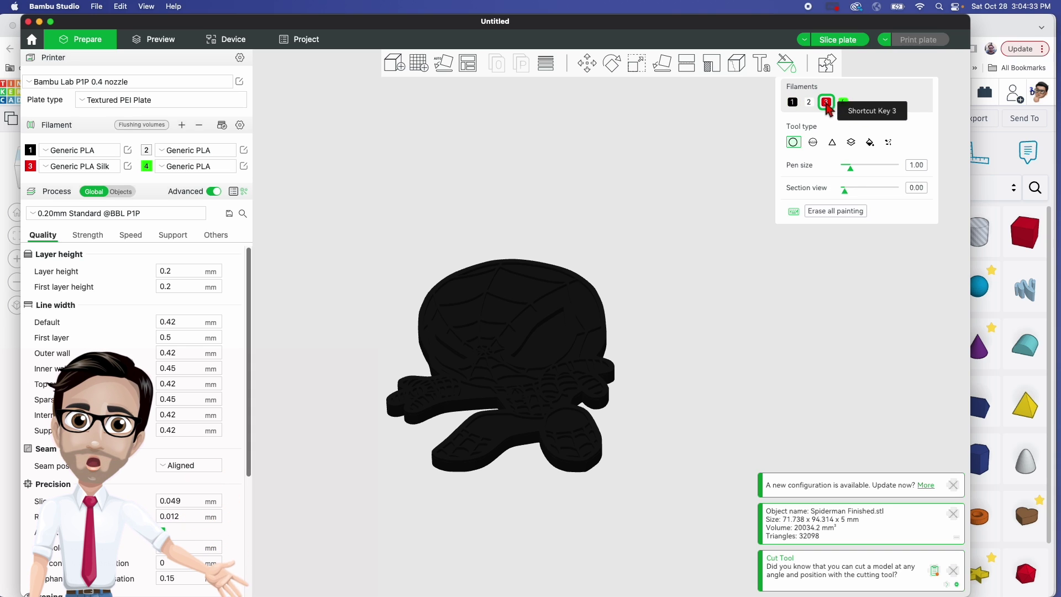
click(852, 143)
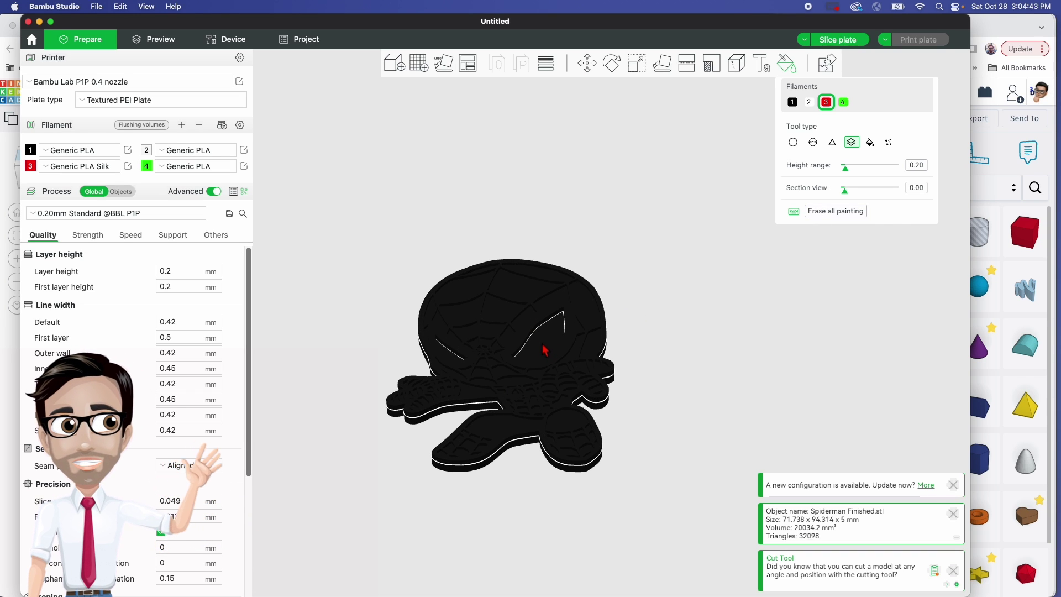
click(915, 167)
key(BackSpace)
key(BackSpace)
key(BackSpace)
key(BackSpace)
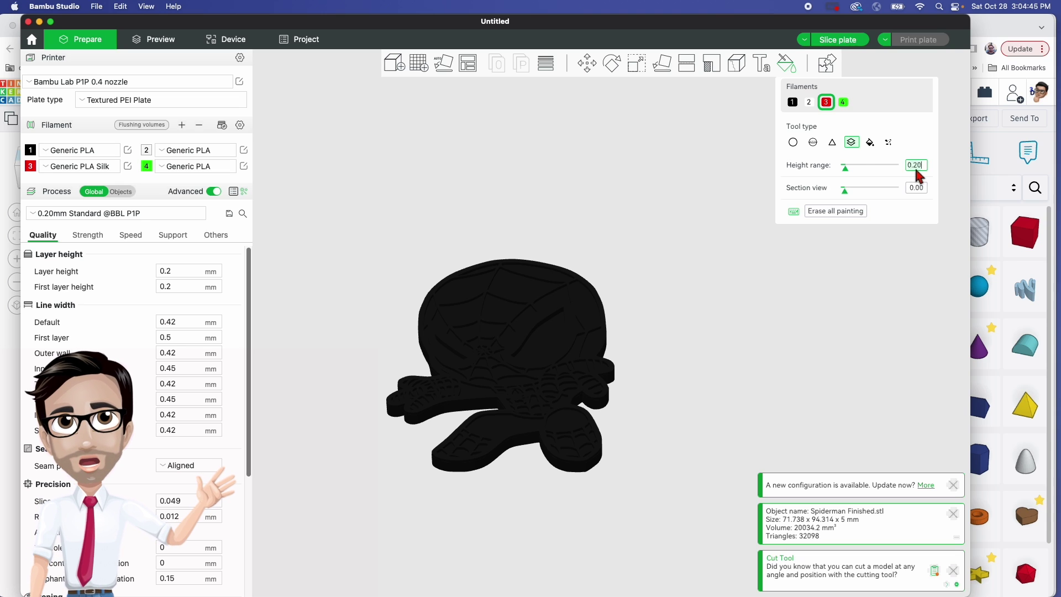
text(4)
key(Return)
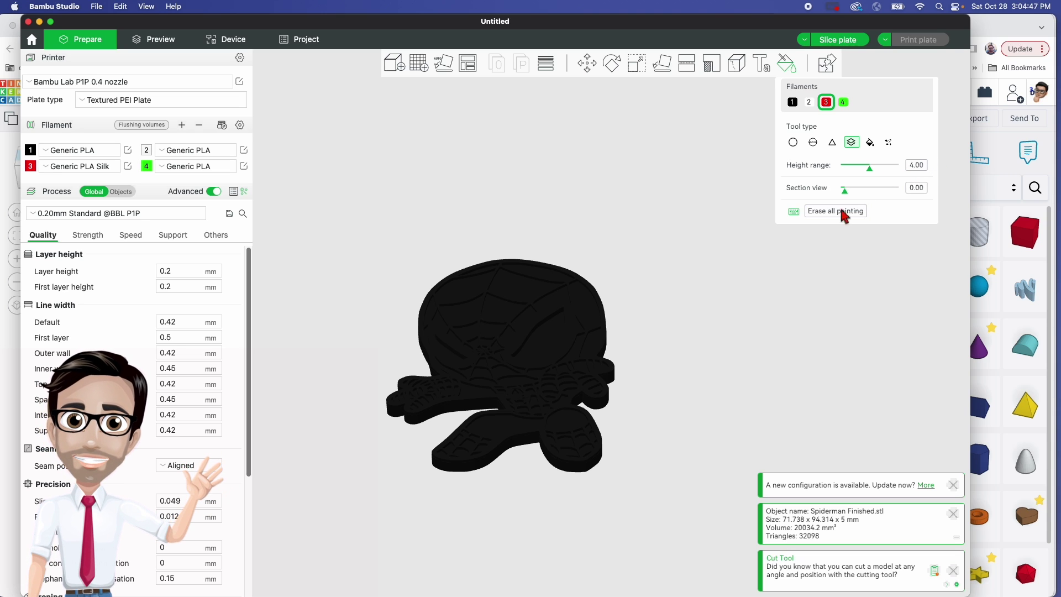
Paint the Spiderman's body red from its underside up to 4 mm, leaving the raised web outline black
drag(633, 367, 632, 302)
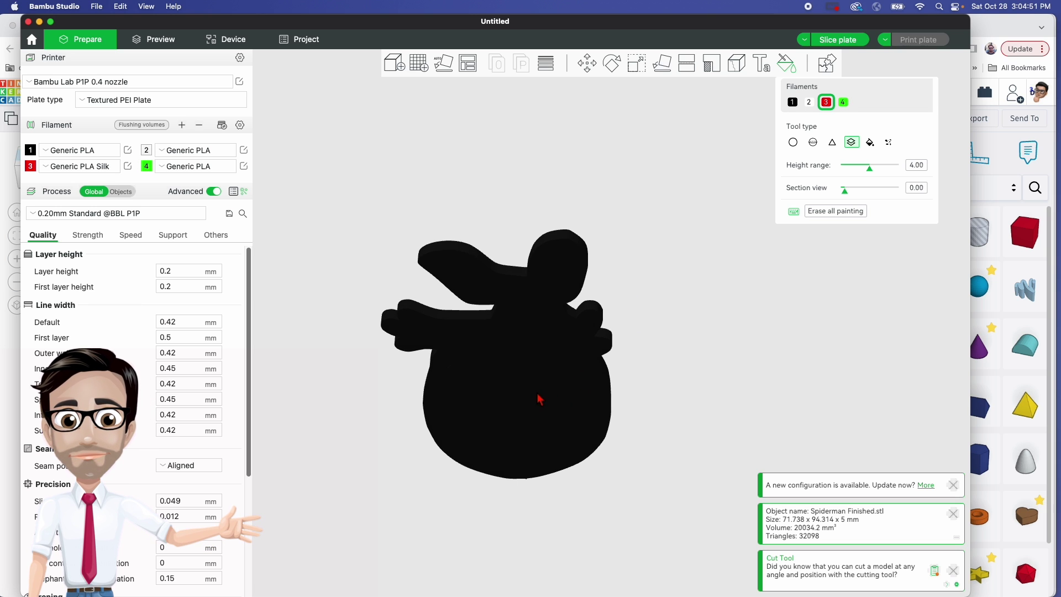
drag(655, 347, 689, 395)
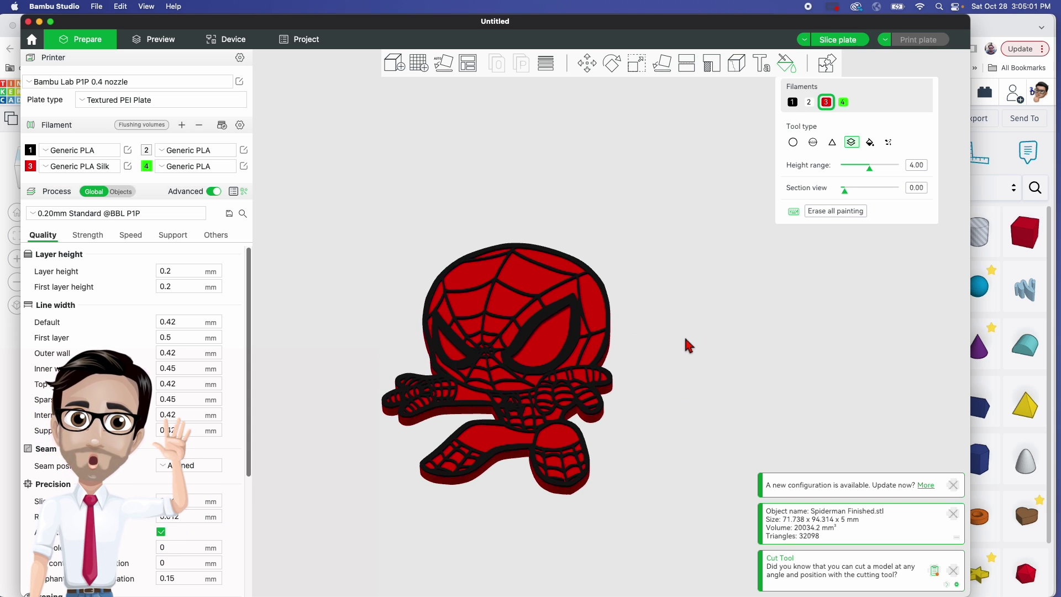
scroll(688, 345, up, 6)
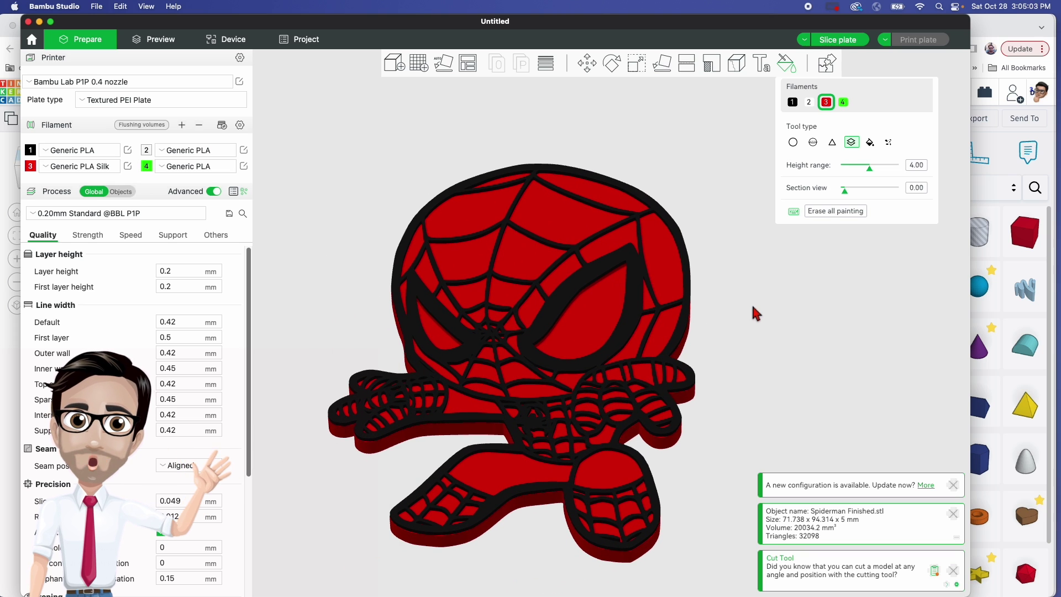
Fill both of Spiderman's eyes white with filament 2, using the Fill tool with edge detection and a 30.00 smart fill angle
click(870, 144)
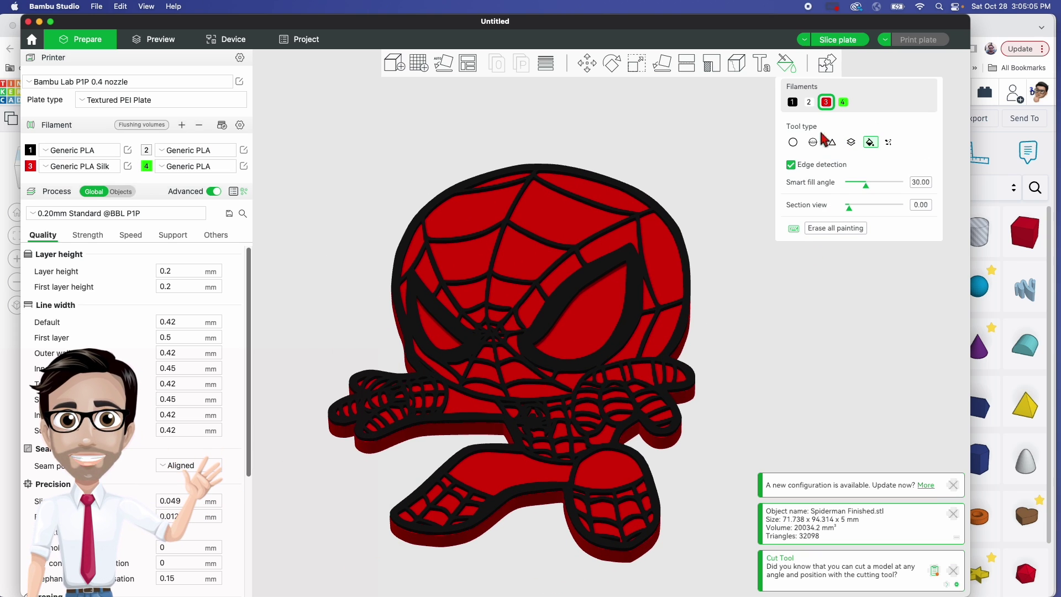
click(809, 102)
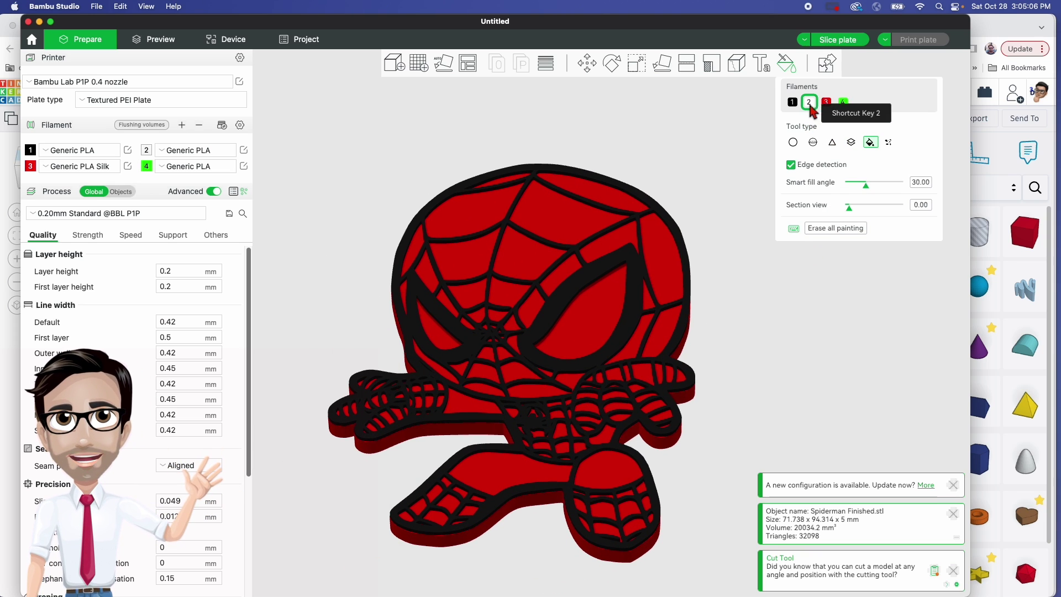
click(597, 323)
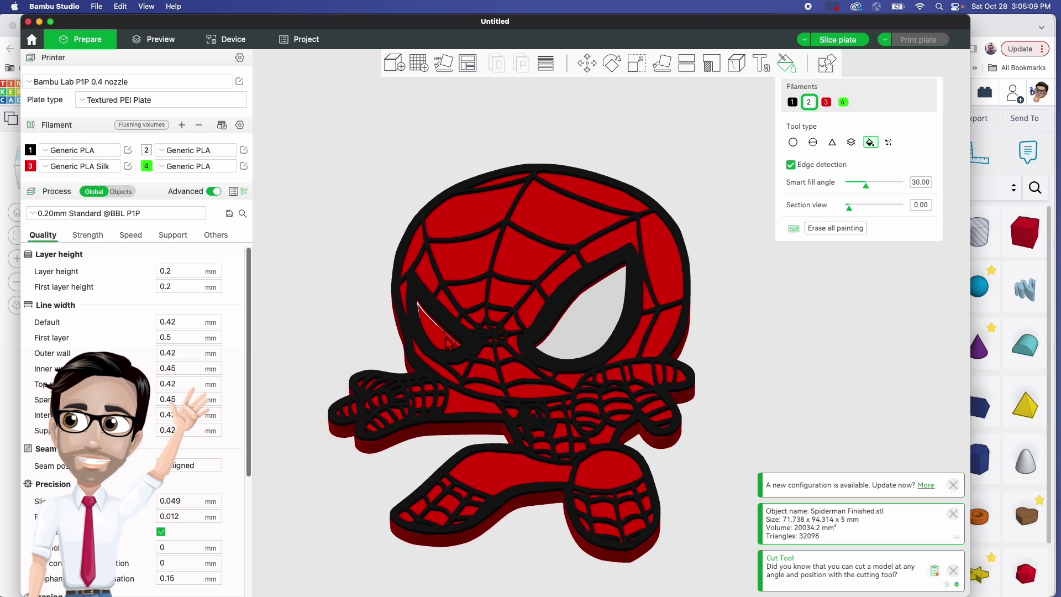
Examine the painted Spiderman, checking the eye edges up close and the red and black layers from the side and front
scroll(338, 340, up, 10)
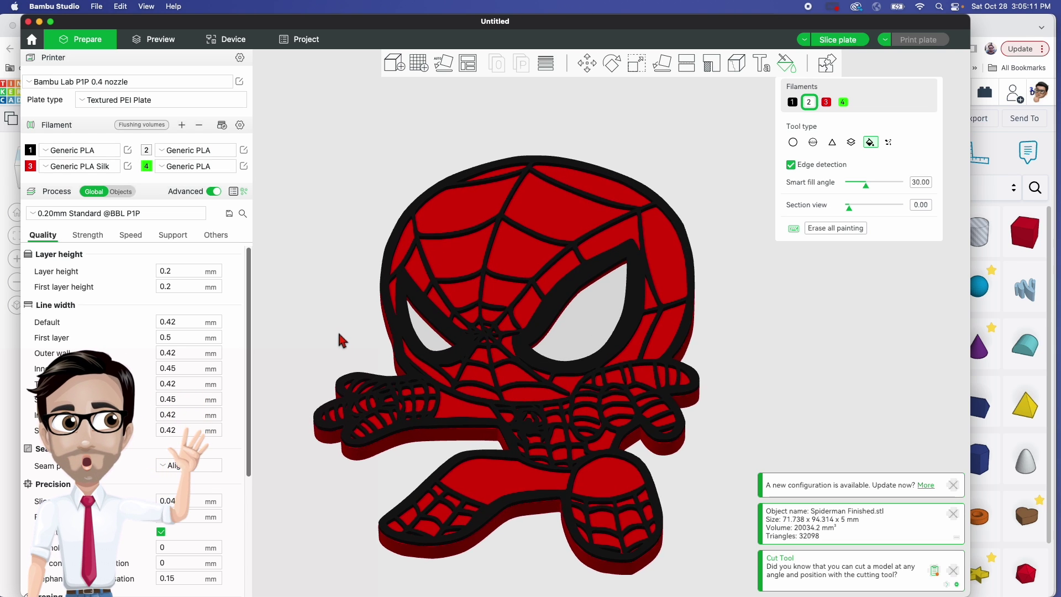
scroll(338, 340, up, 3)
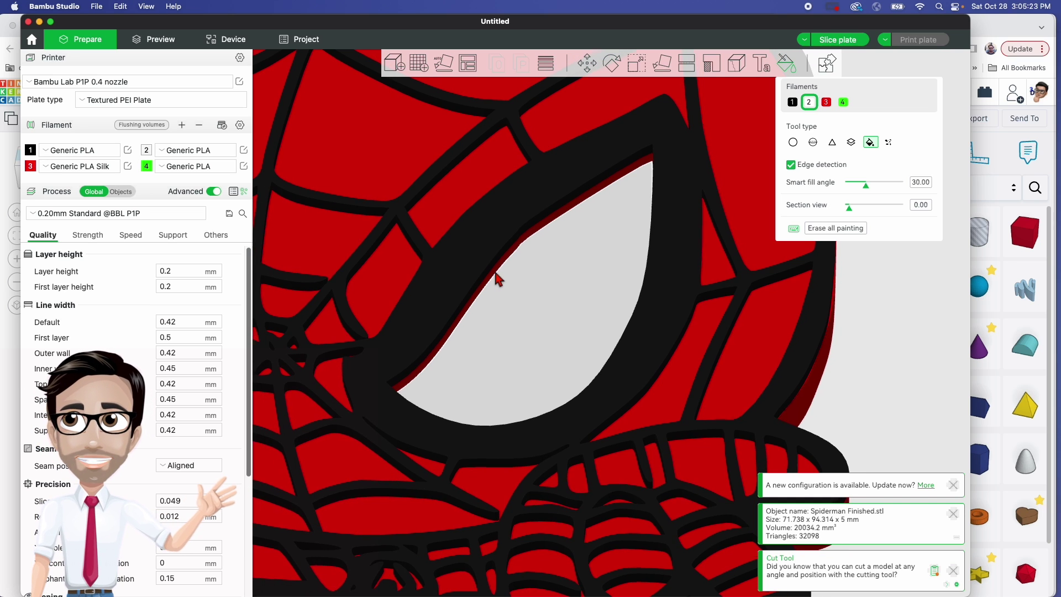
scroll(525, 301, down, 1)
scroll(525, 301, down, 10)
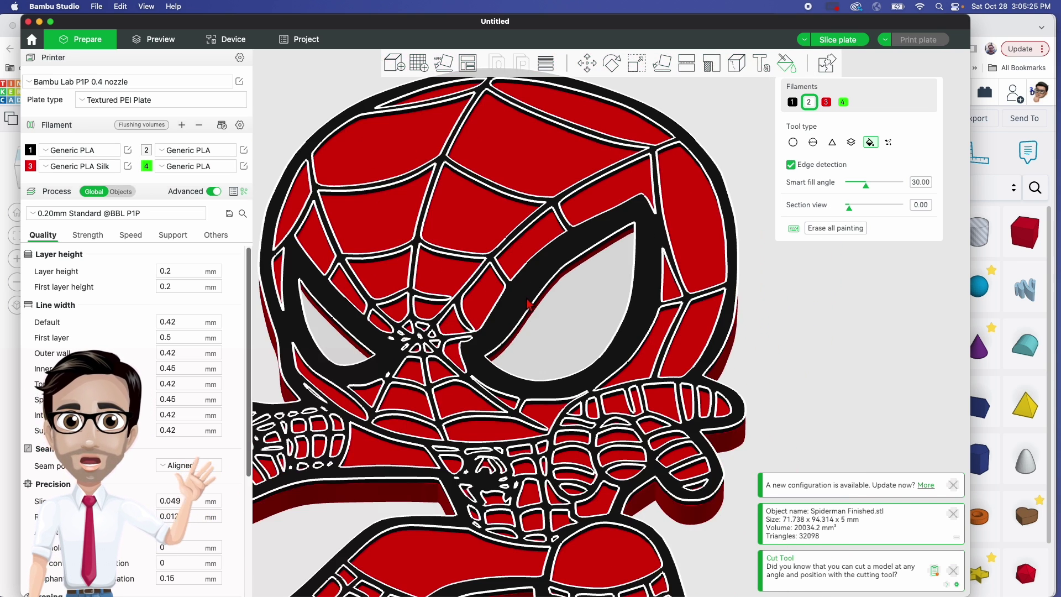
mouse_move(711, 358)
mouse_down()
mouse_move(701, 336)
mouse_move(715, 355)
mouse_up()
drag(586, 367, 604, 334)
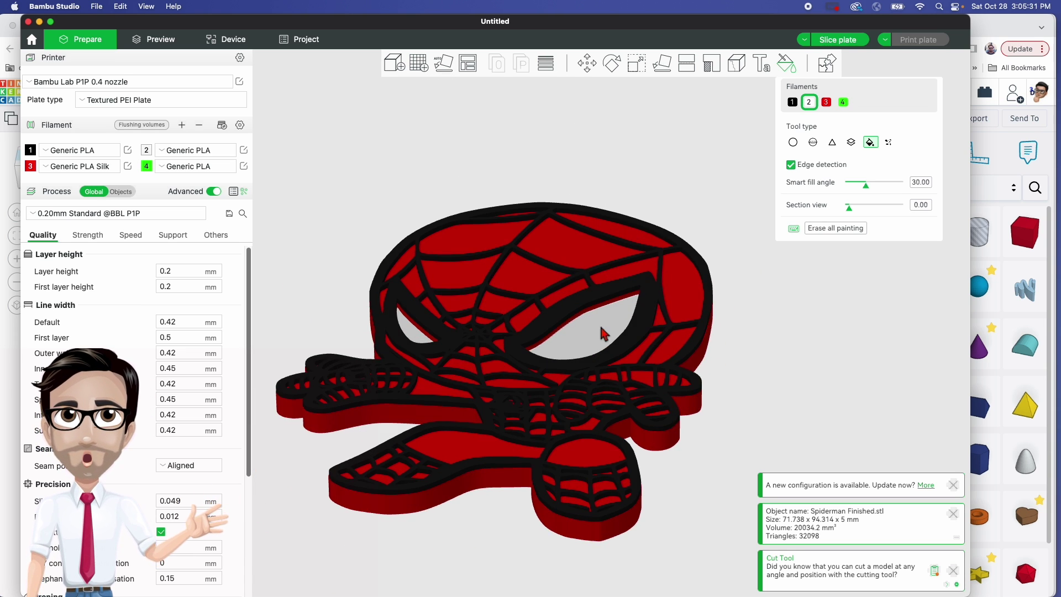
drag(785, 387, 677, 401)
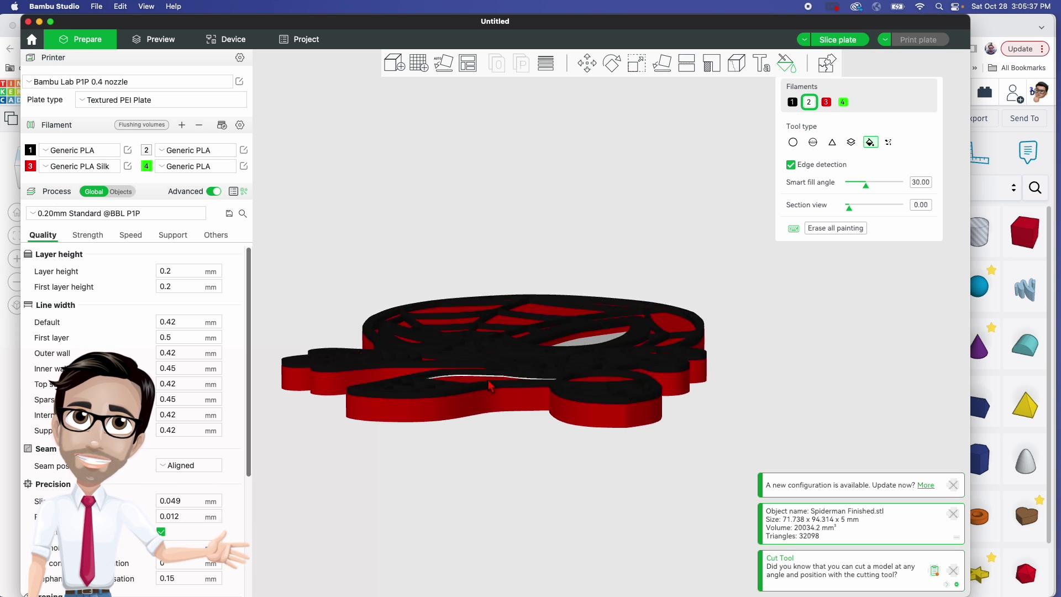
drag(695, 417, 692, 410)
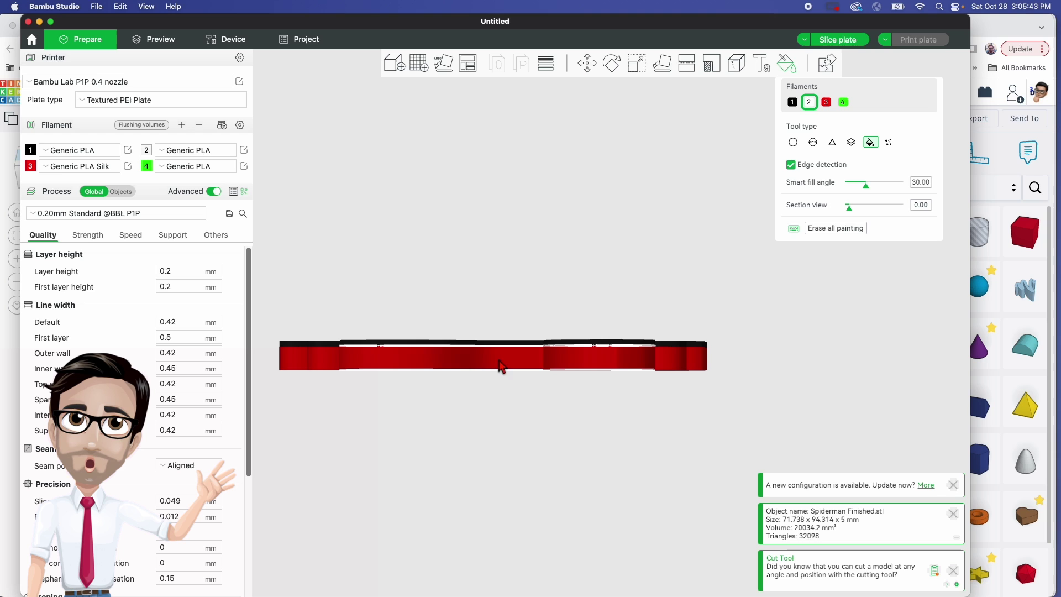
drag(513, 367, 544, 415)
scroll(545, 437, down, 5)
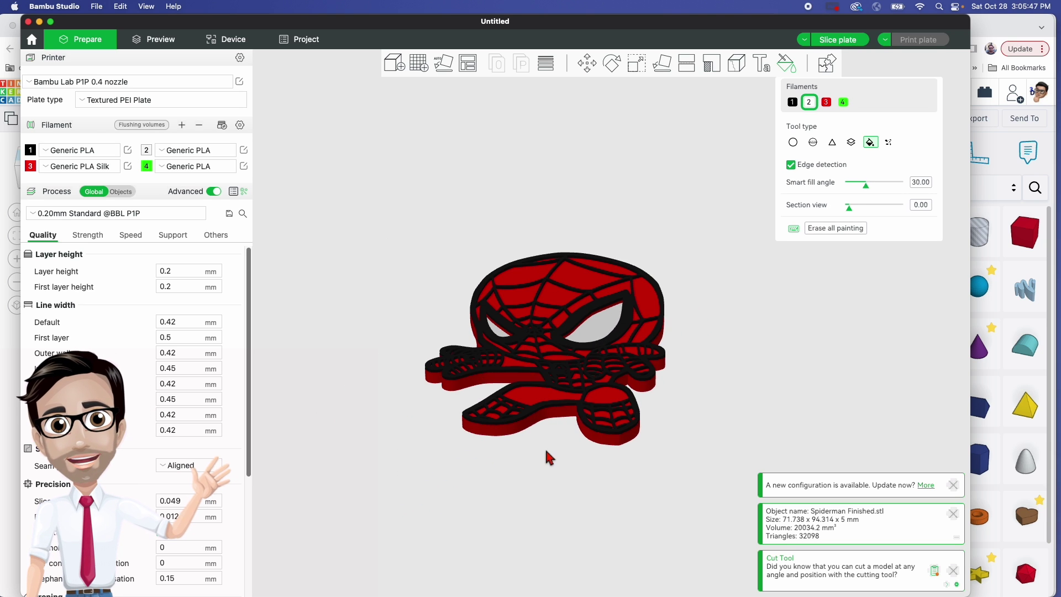
drag(548, 459, 552, 445)
middle_drag(712, 411, 661, 403)
scroll(660, 403, up, 3)
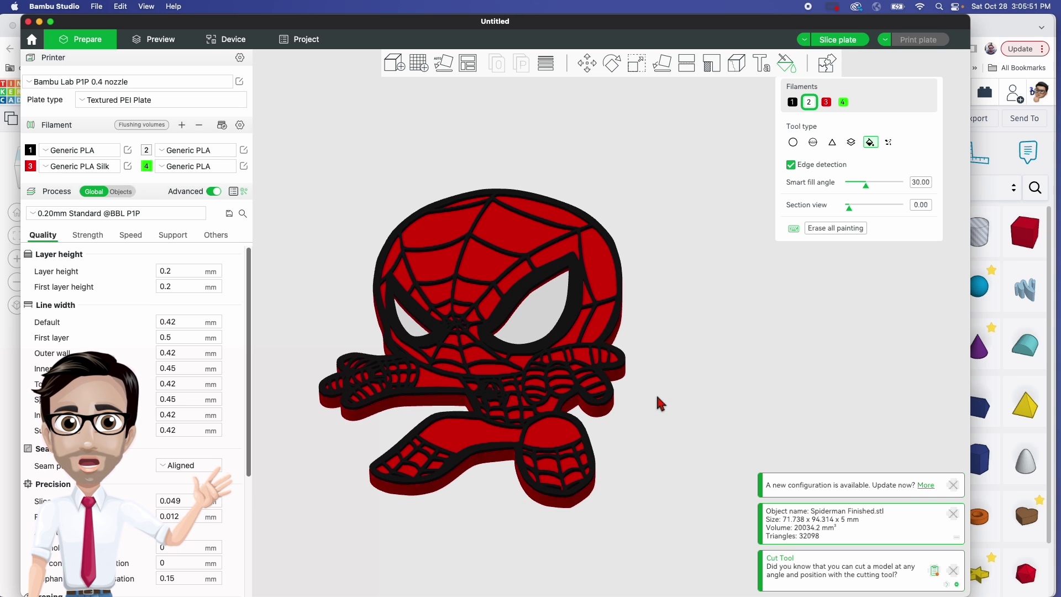
middle_drag(659, 399, 719, 407)
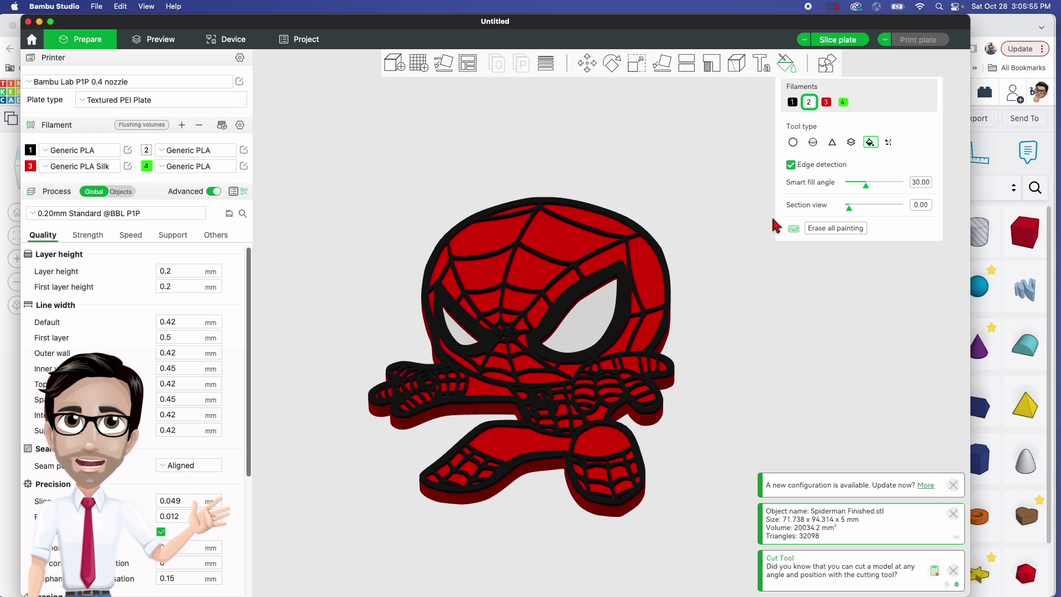
Slice the plate with the painted Spiderman and switch the output action to Export all sliced file
click(844, 44)
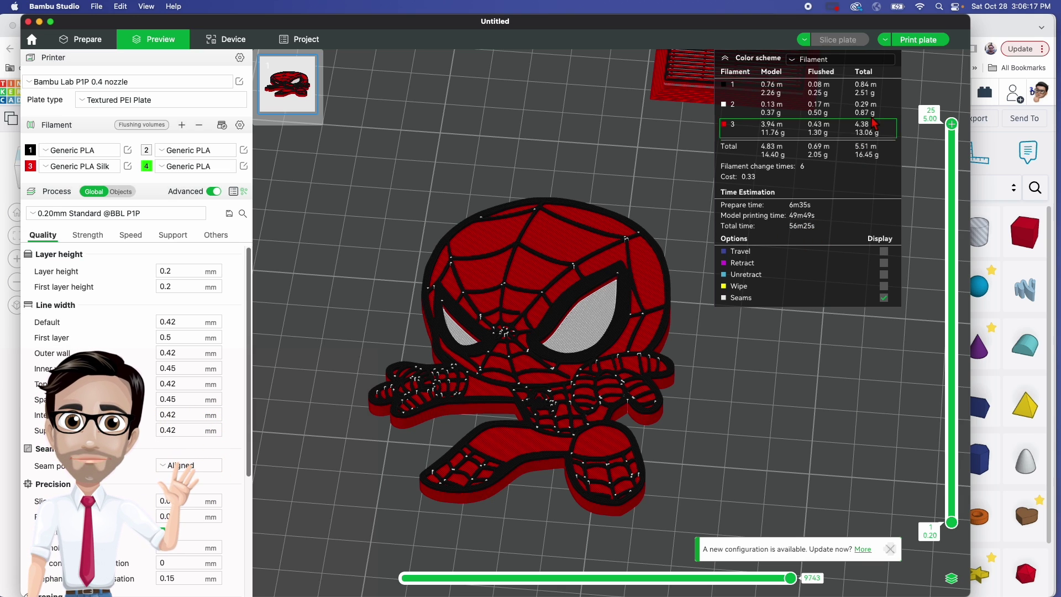
click(886, 40)
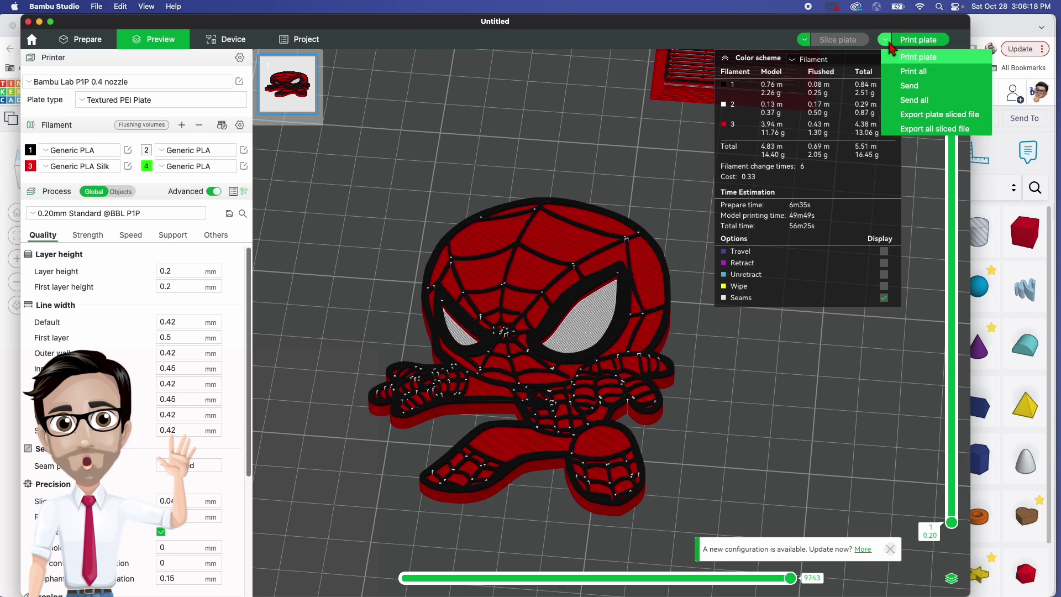
click(926, 129)
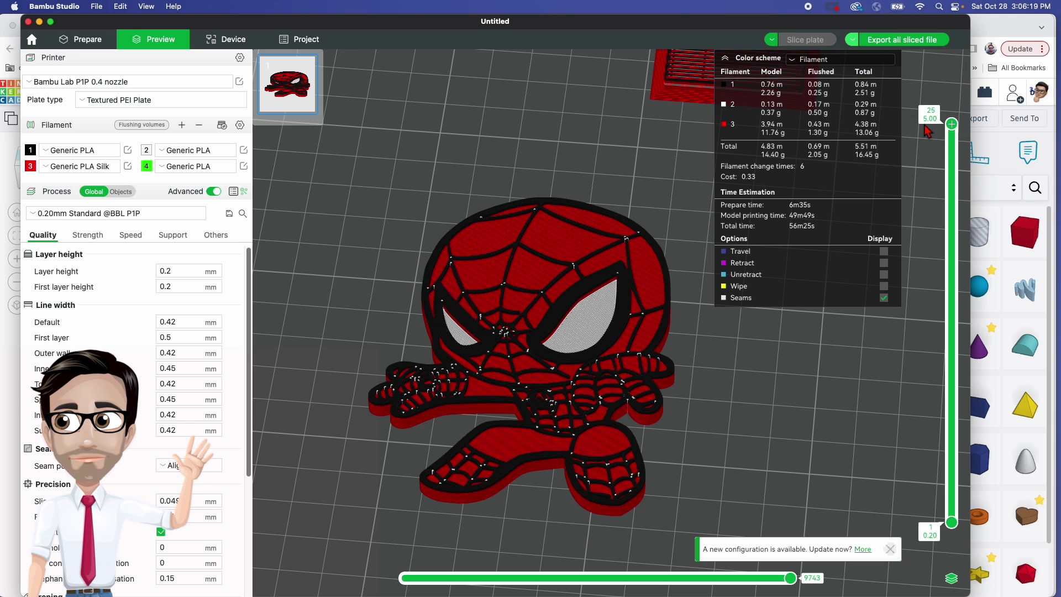
Start exporting all sliced files and cancel the save, returning to the view of the whole sliced plate
click(905, 41)
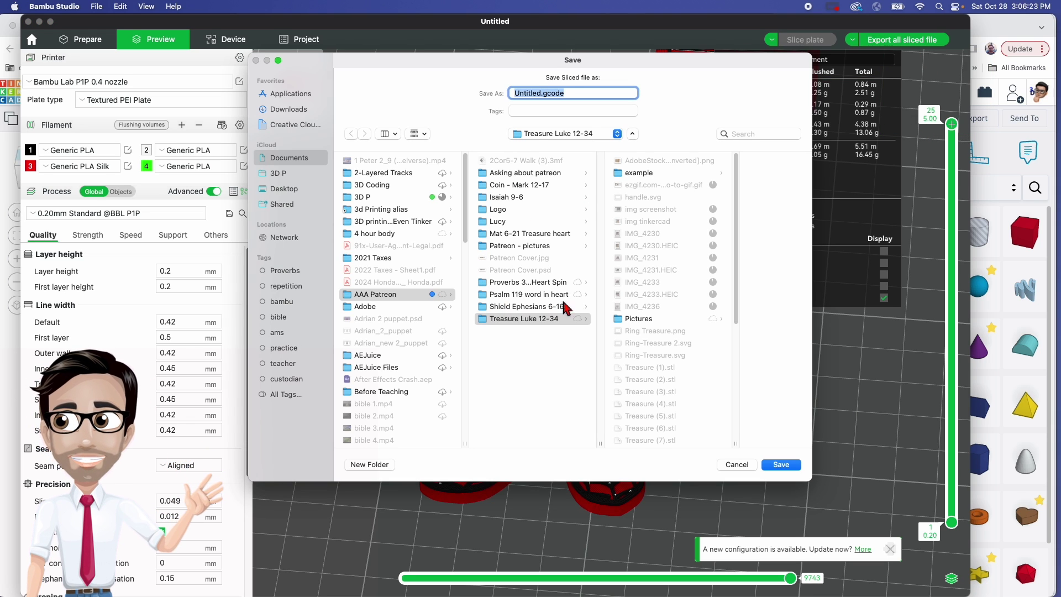
click(737, 465)
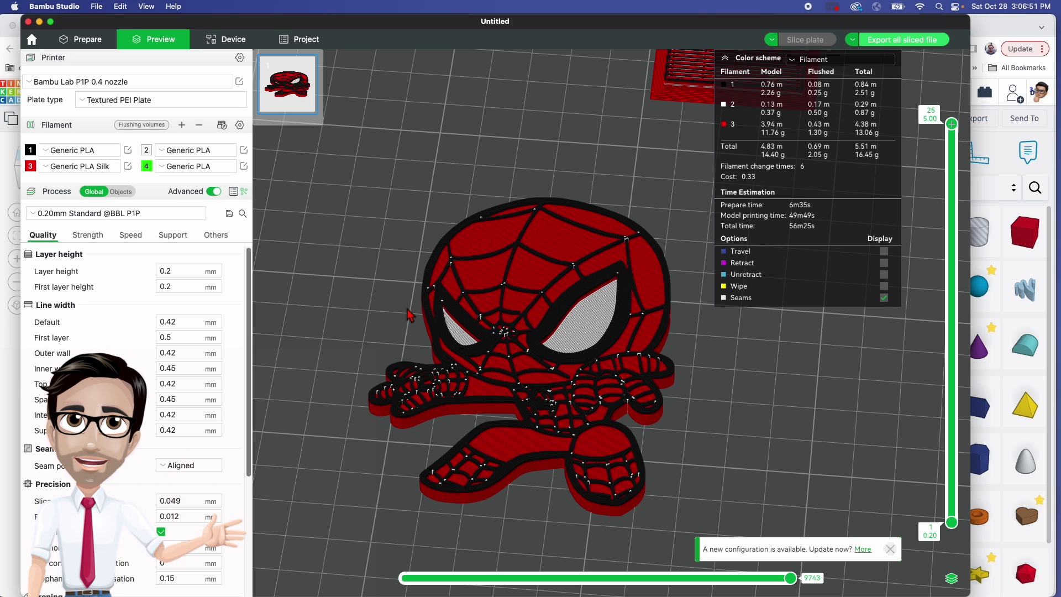
scroll(388, 293, down, 5)
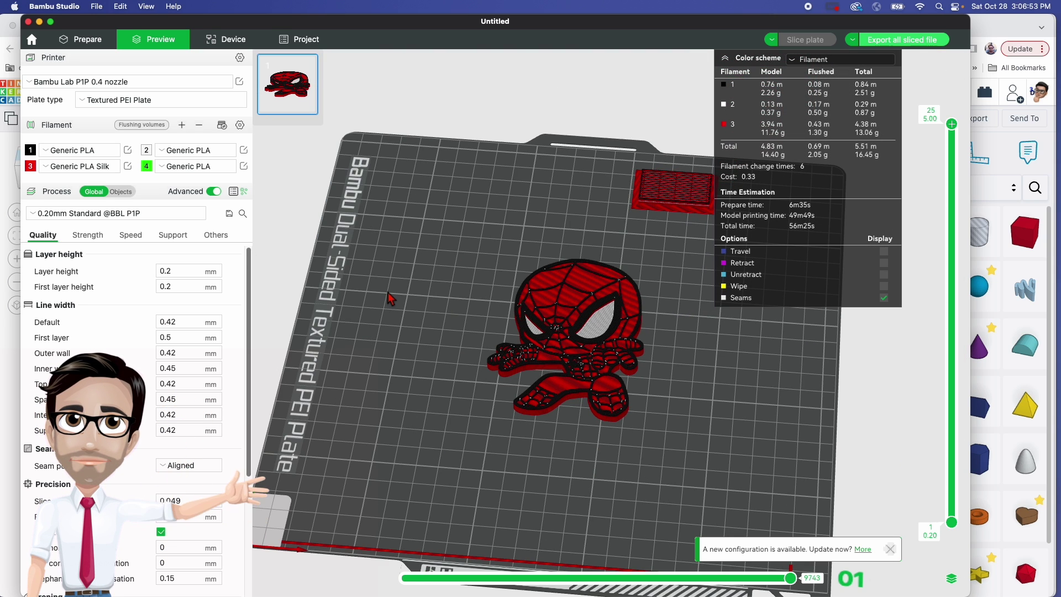